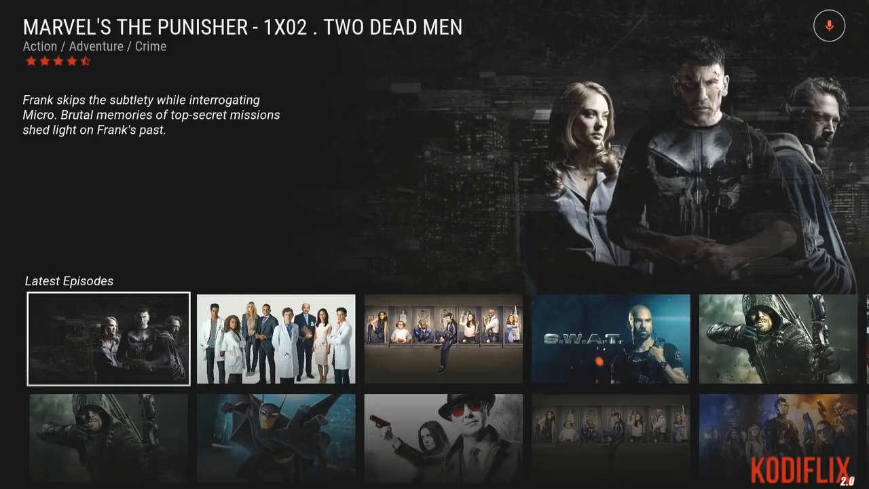
Step: Look through the Latest Episodes, New TV Shows and Watchlist rows in Kodi's TV Shows section
key(Left)
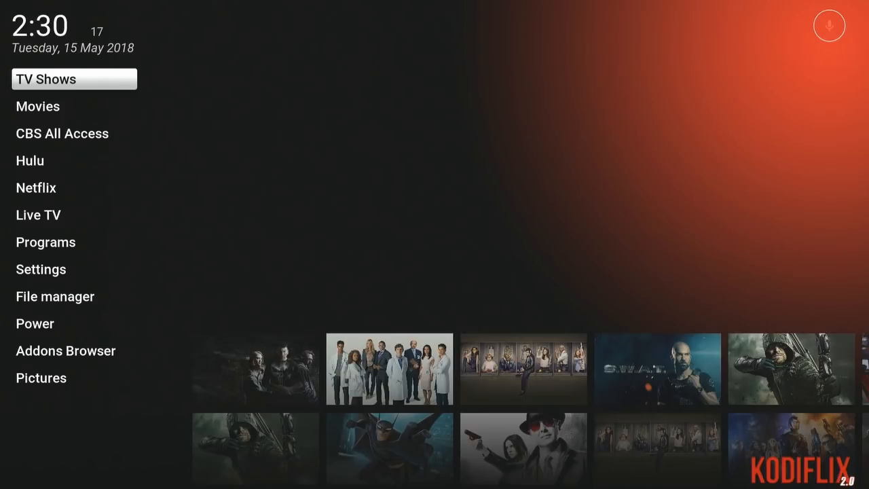
key(Right)
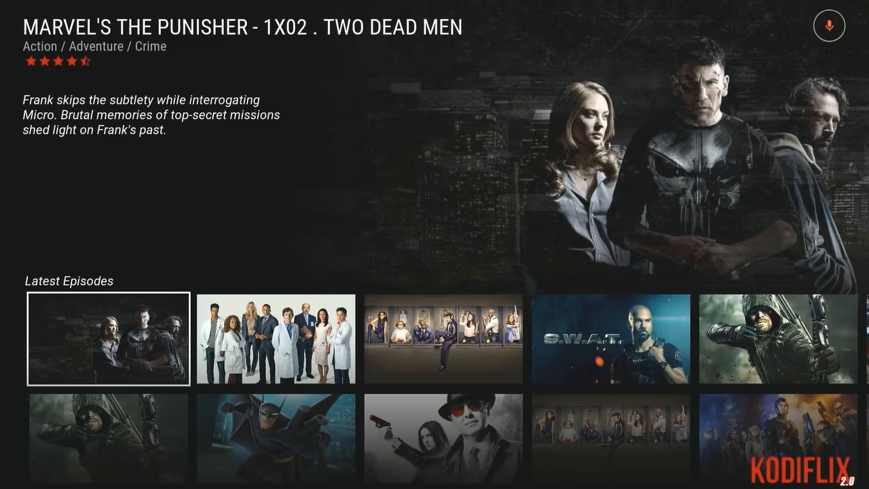
key(Down)
key(Down)
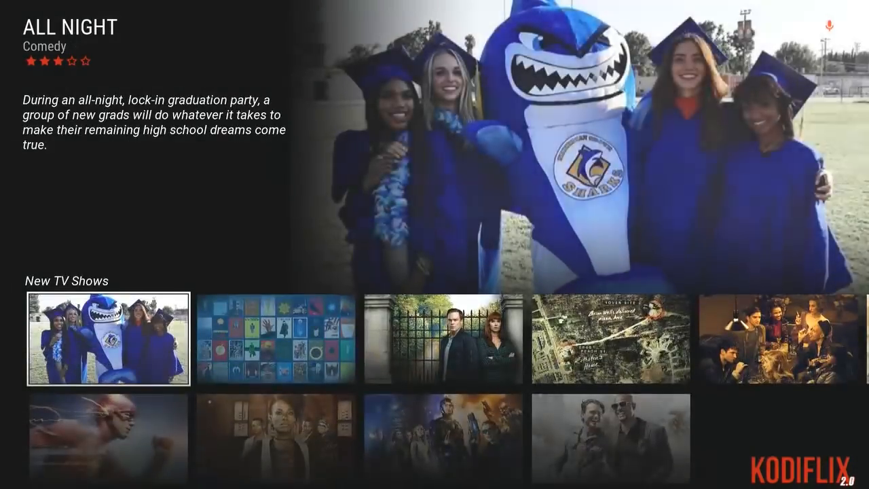
key(Down)
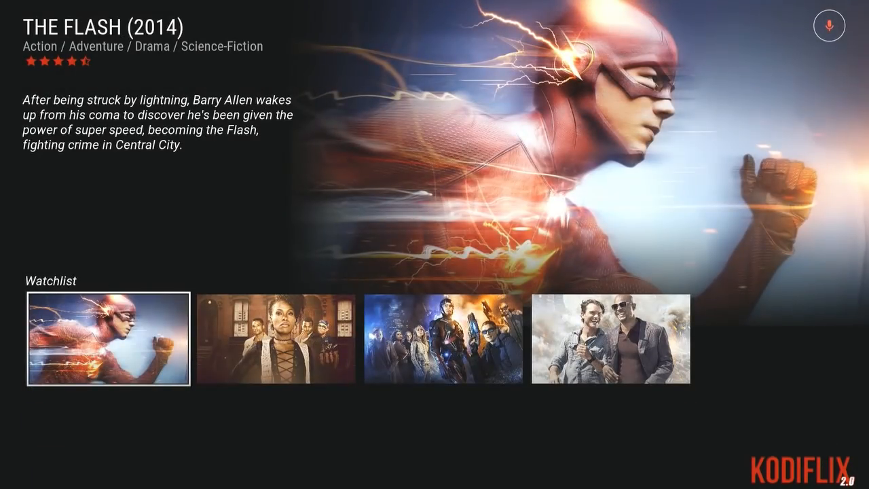
key(Up)
key(Up)
key(Up)
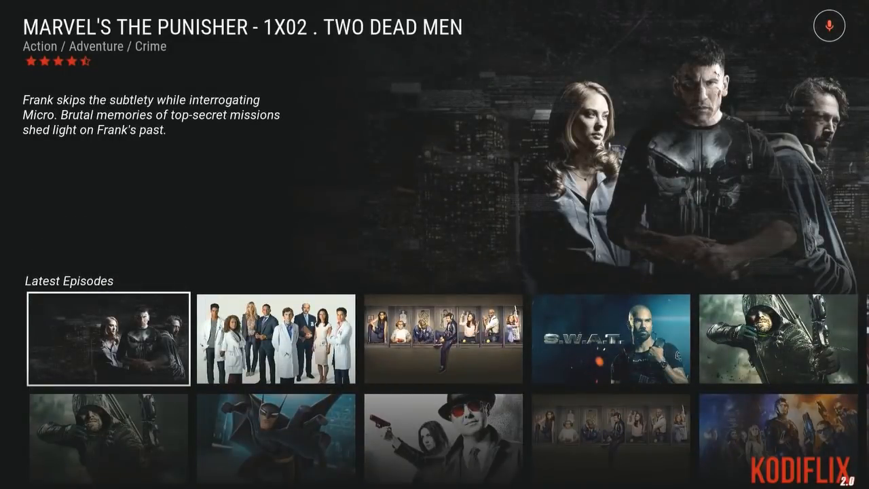
key(Left)
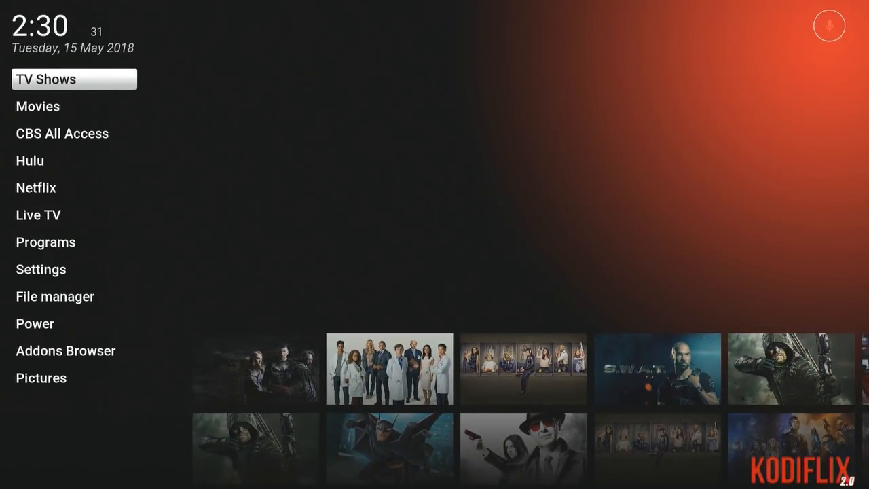
key(Right)
key(Down)
key(Down)
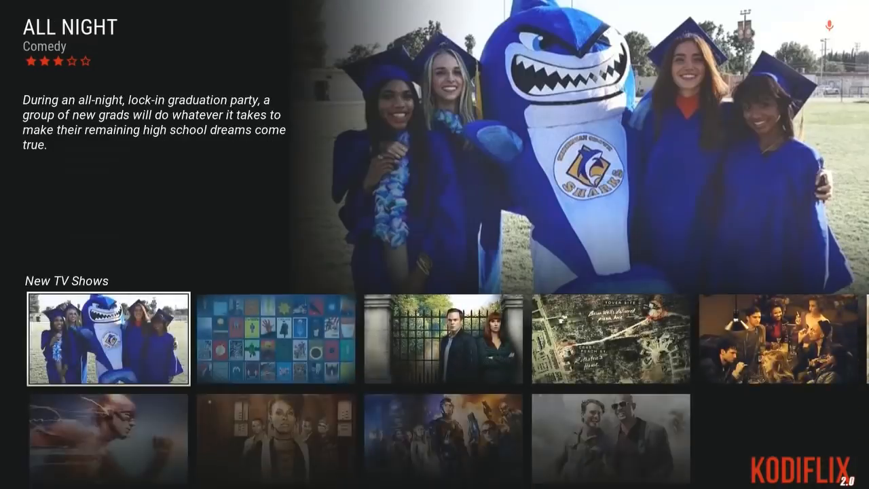
key(Down)
key(Left)
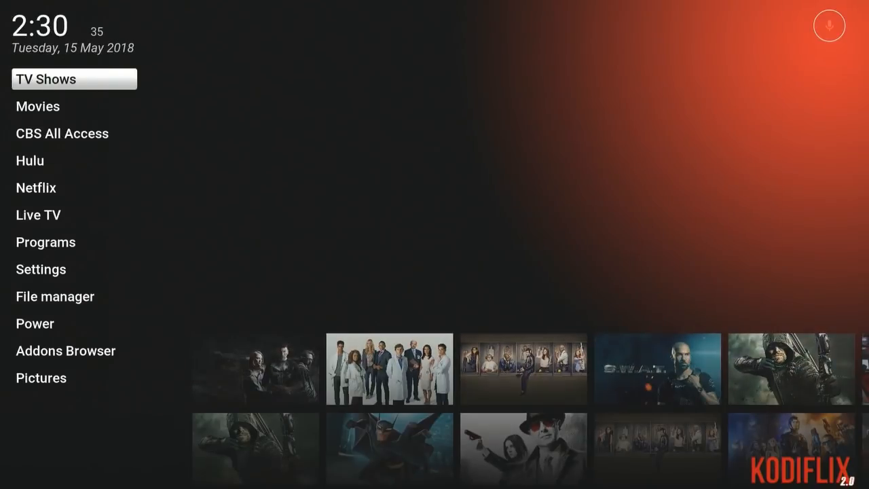
Step: Look through the Movies section's rows from In Theaters to Year, ending back at the main menu
key(Down)
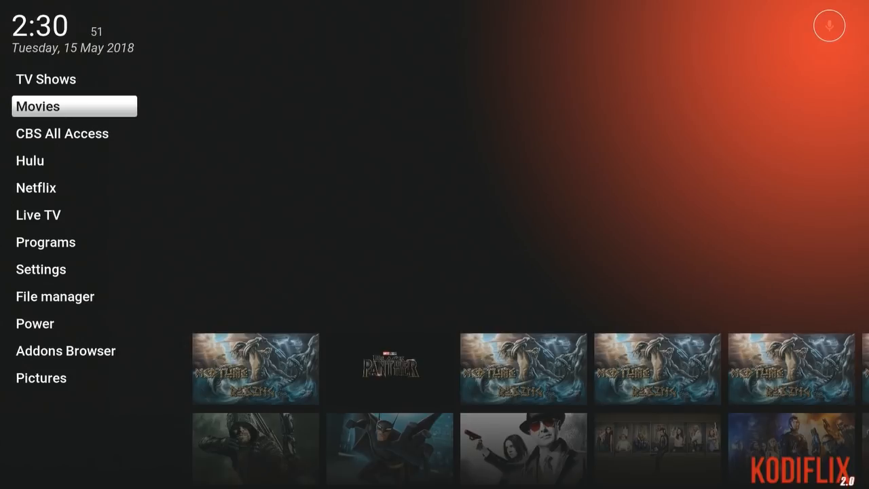
key(Right)
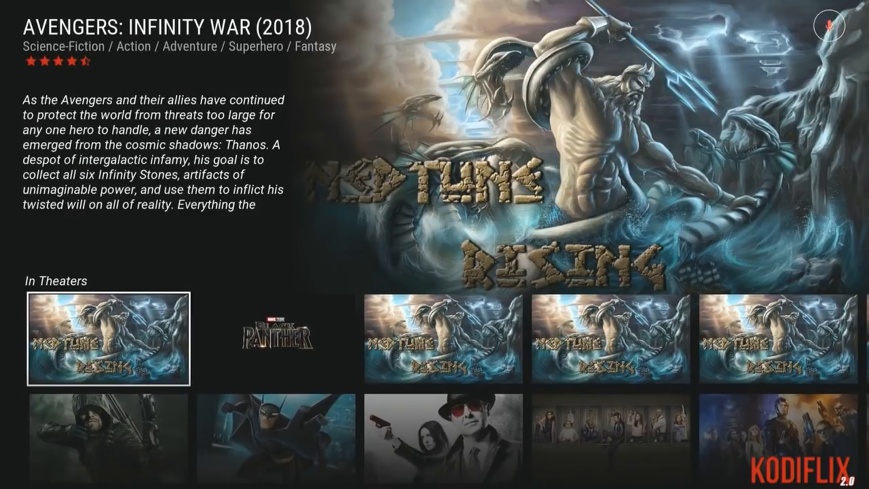
key(Down)
key(Down)
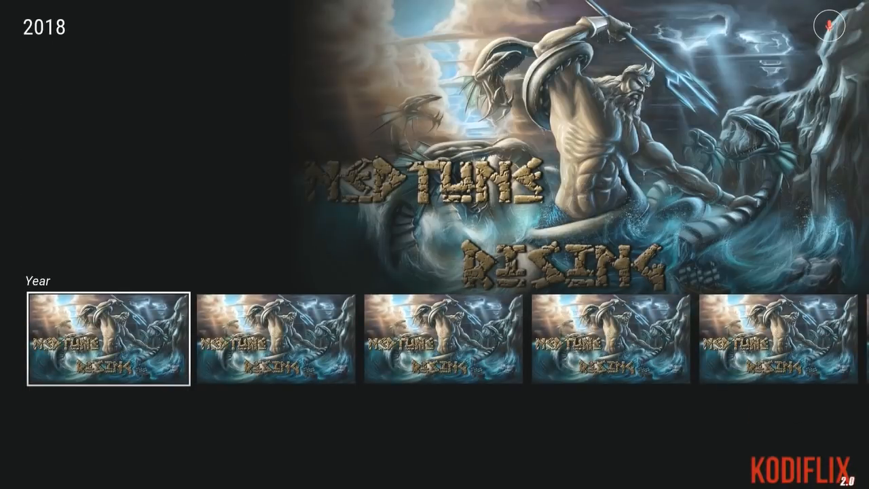
key(Up)
key(Up)
key(Left)
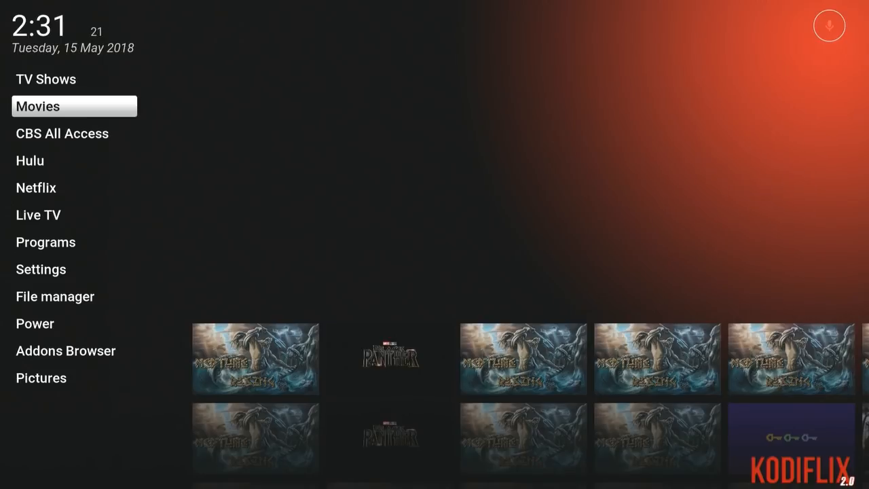
Step: Look through the episode list of Marvel's The Punisher from Latest Episodes and return to the TV Shows rows
key(Up)
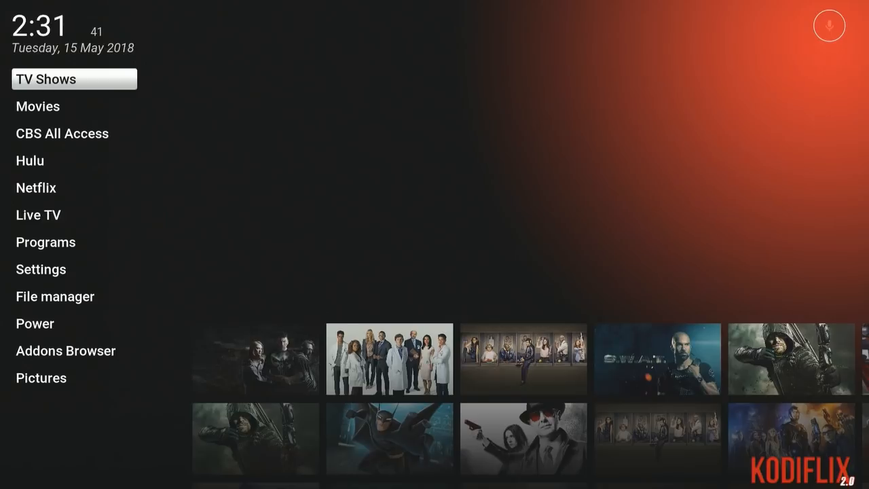
key(Right)
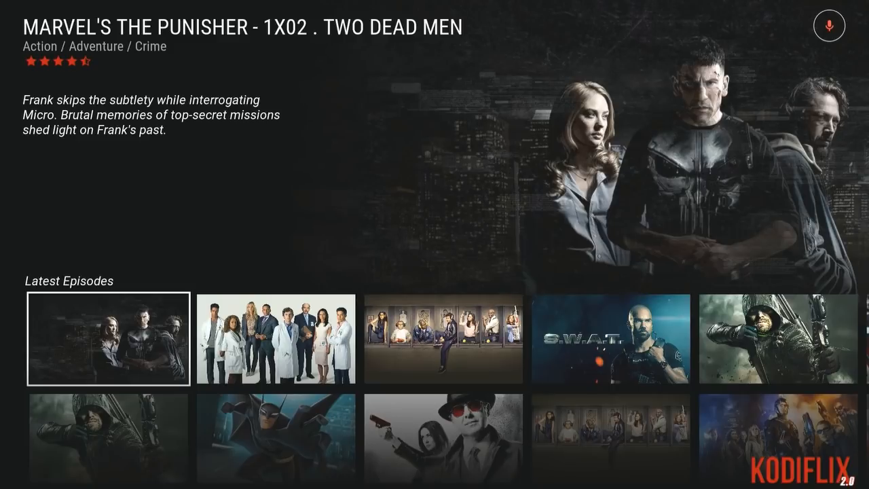
key(Return)
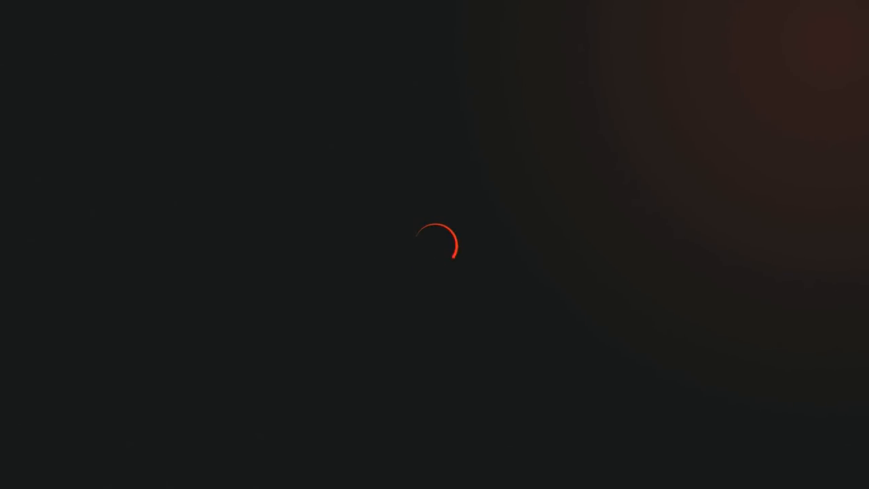
key(Down)
key(Down)
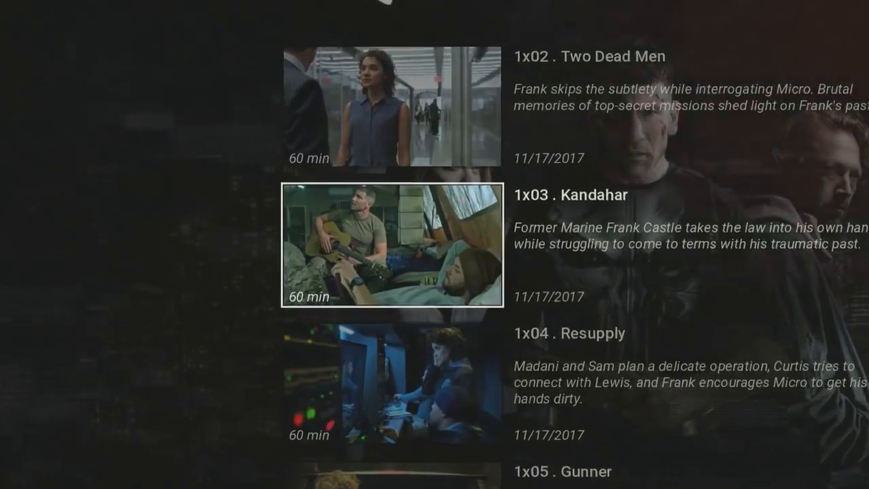
key(Escape)
key(Right)
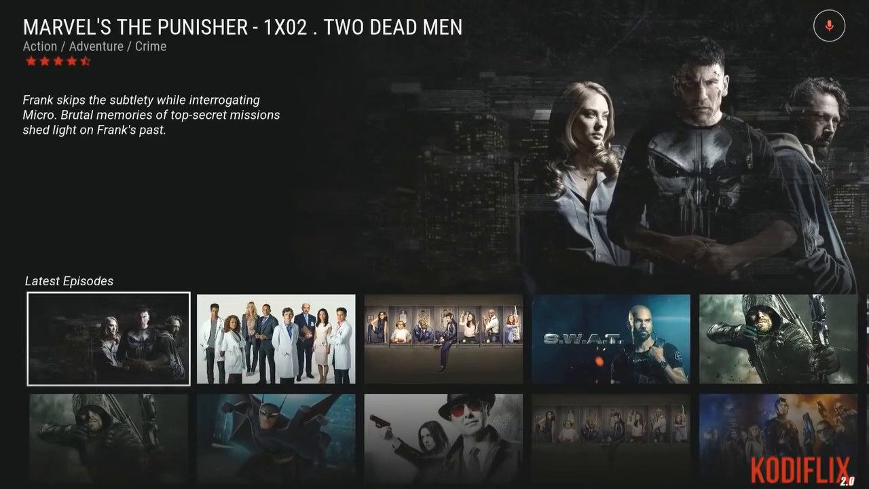
Step: View the New TV Shows row again and return to Latest Episodes
key(Down)
key(Down)
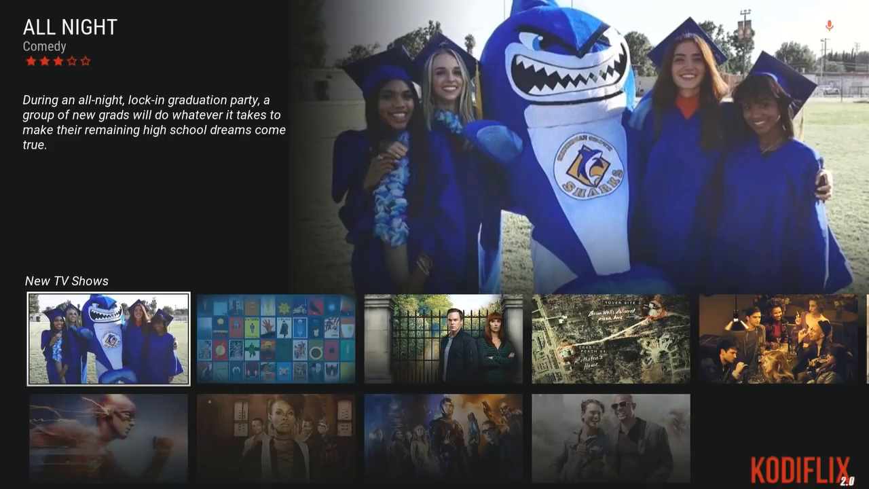
key(Up)
key(Up)
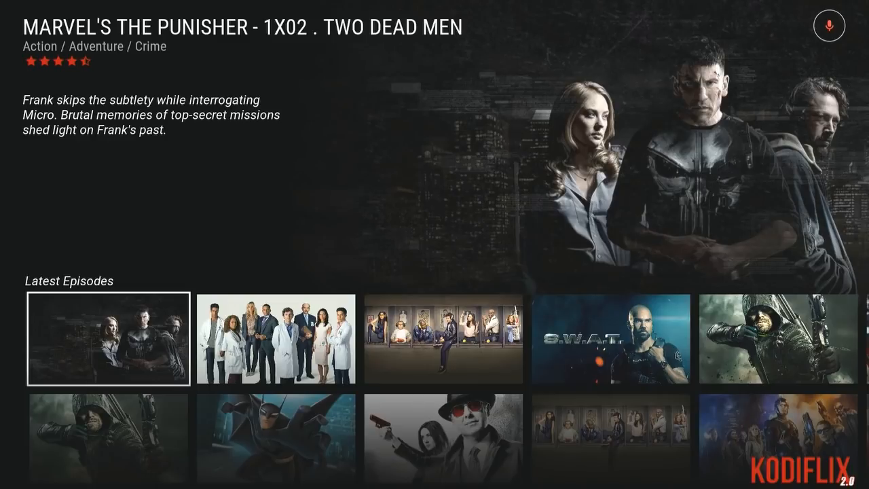
Step: Exit Kodi through its power options
key(Left)
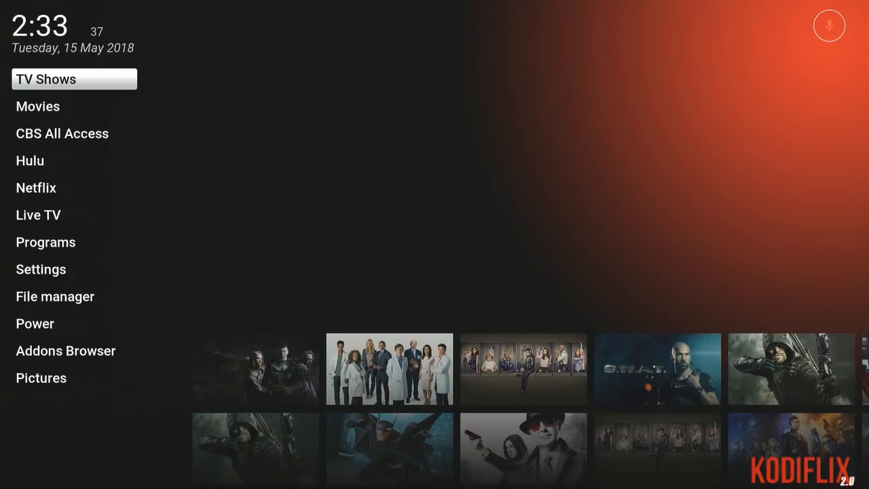
key(Up)
key(Up)
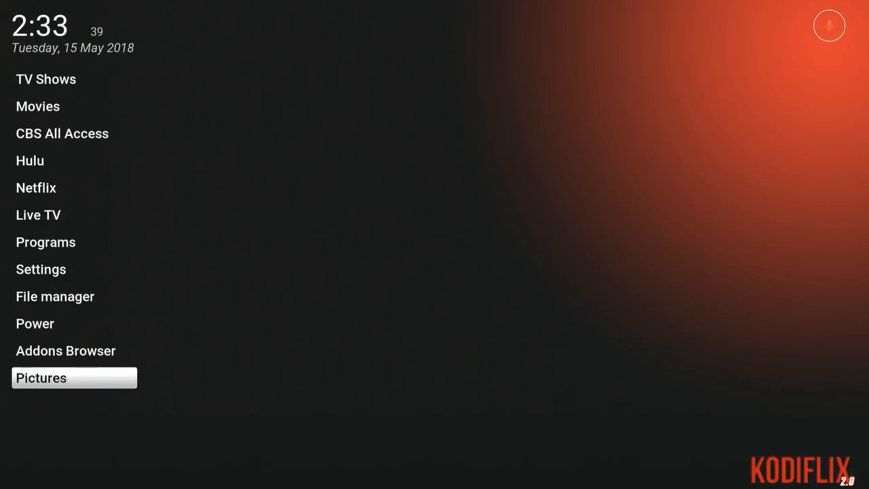
key(Up)
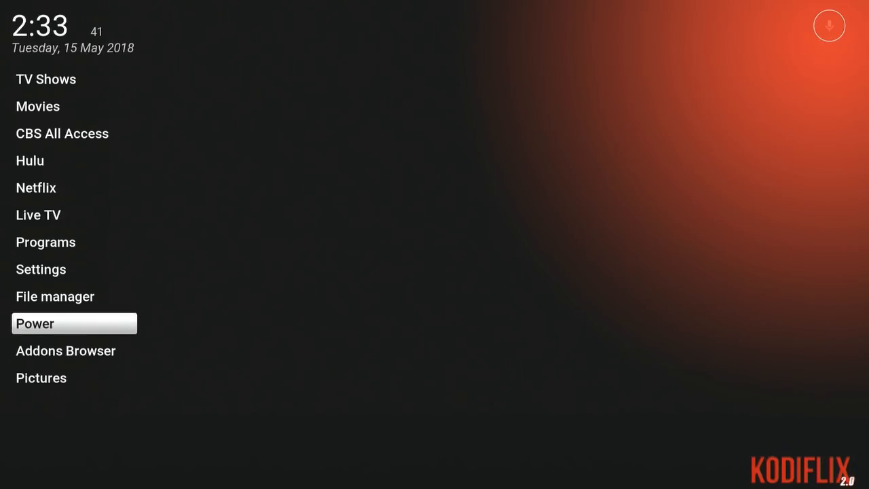
key(Return)
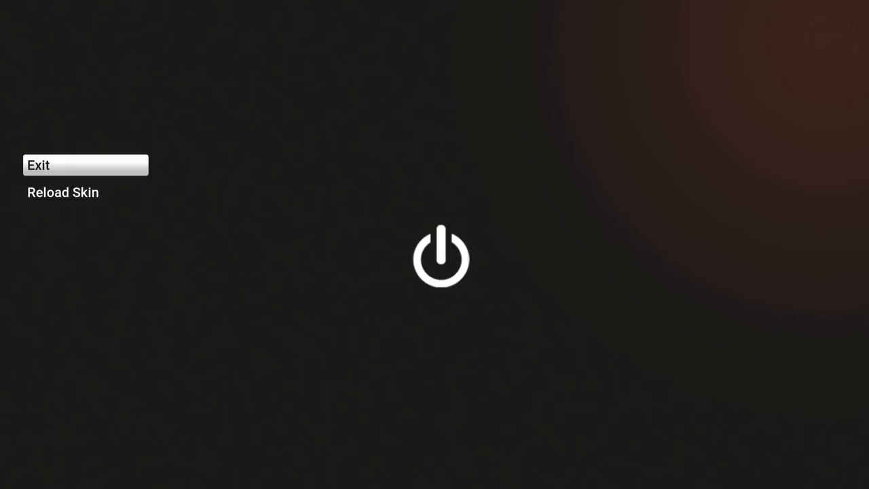
key(Return)
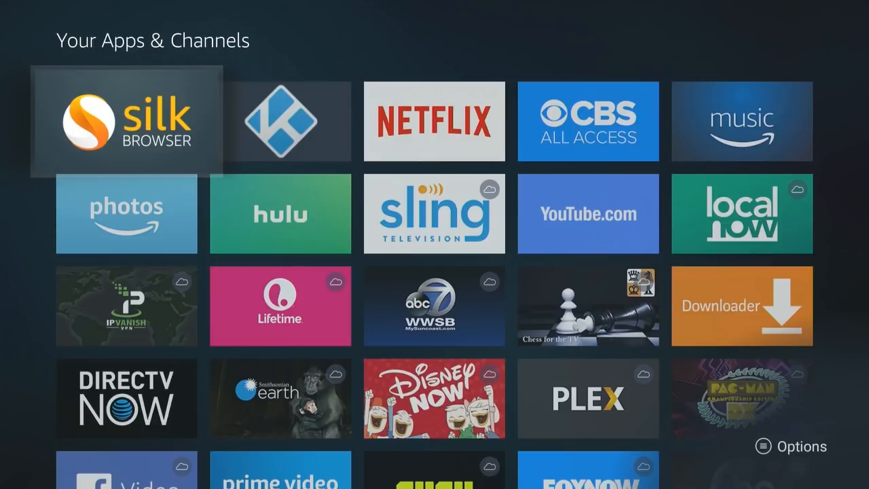
Step: Return to the Fire TV home screen and open the Applications settings
key(Return)
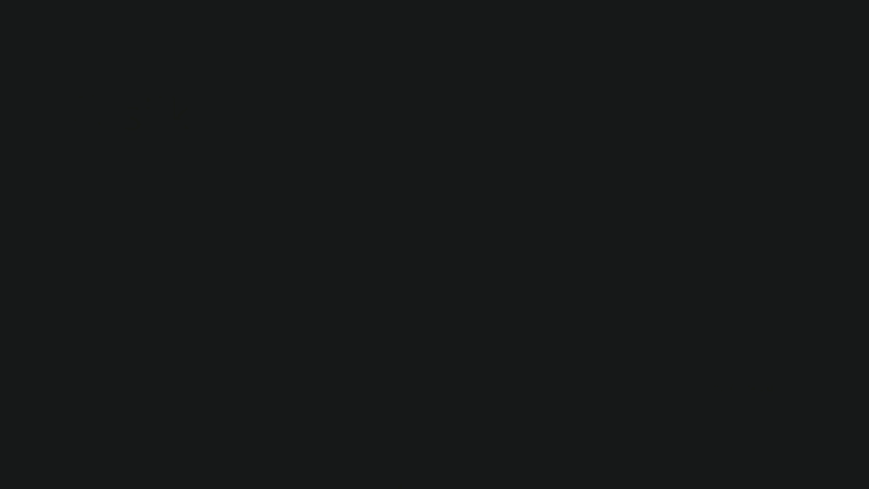
key(Home)
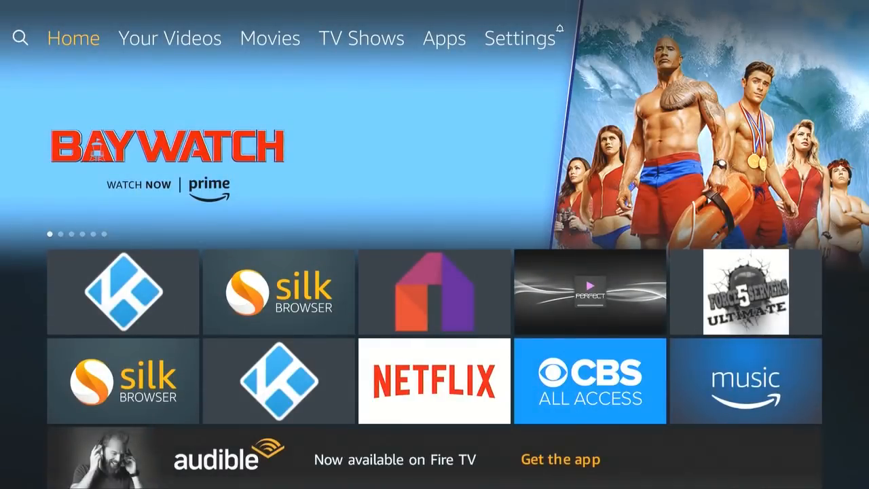
key(Right)
key(Right)
key(Right)
key(Right)
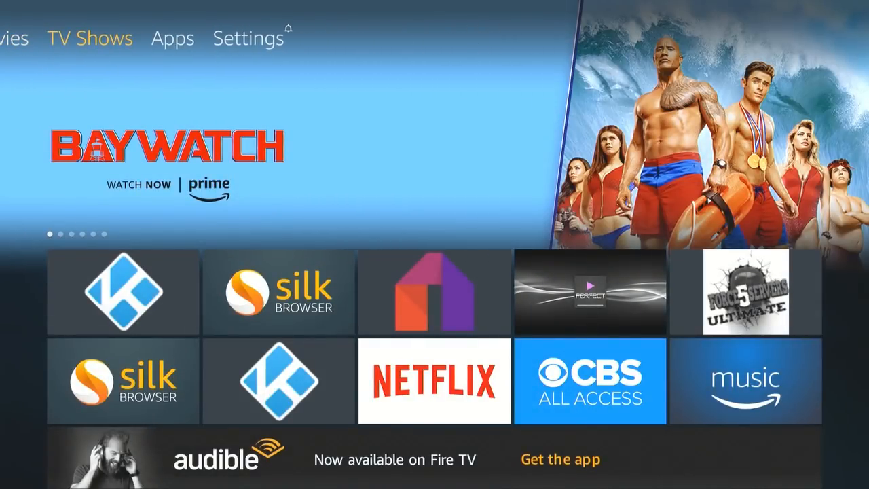
key(Right)
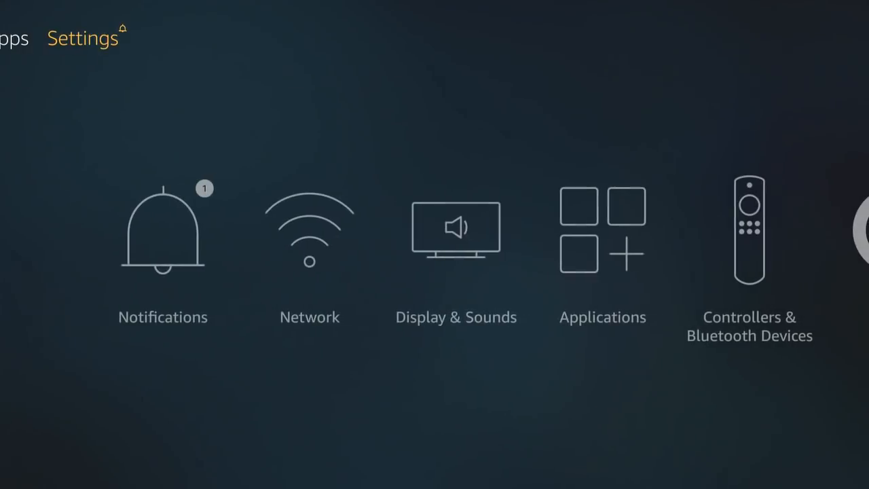
key(Down)
key(Right)
key(Right)
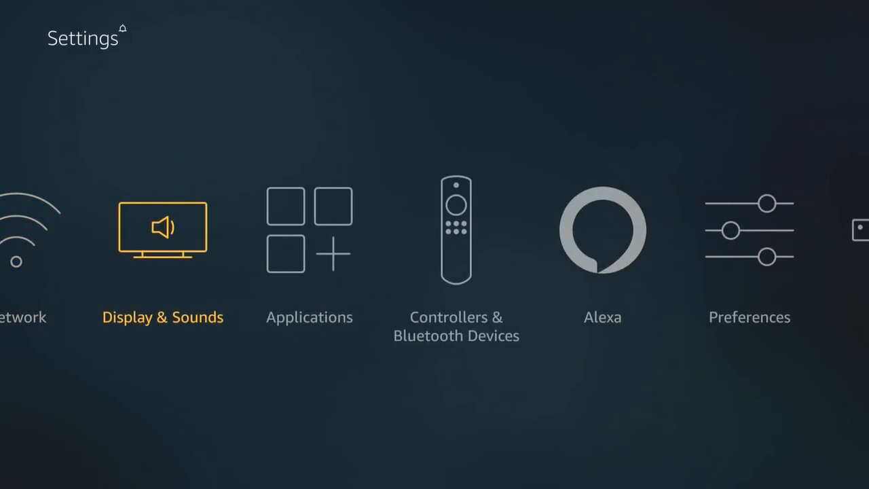
key(Right)
key(Return)
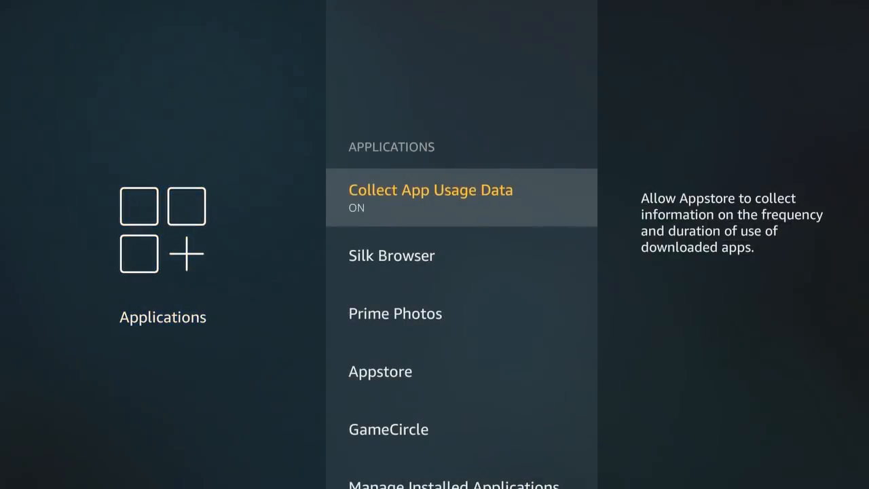
Step: Open the list for managing installed applications
key(Down)
key(Down)
key(Down)
key(Down)
key(Down)
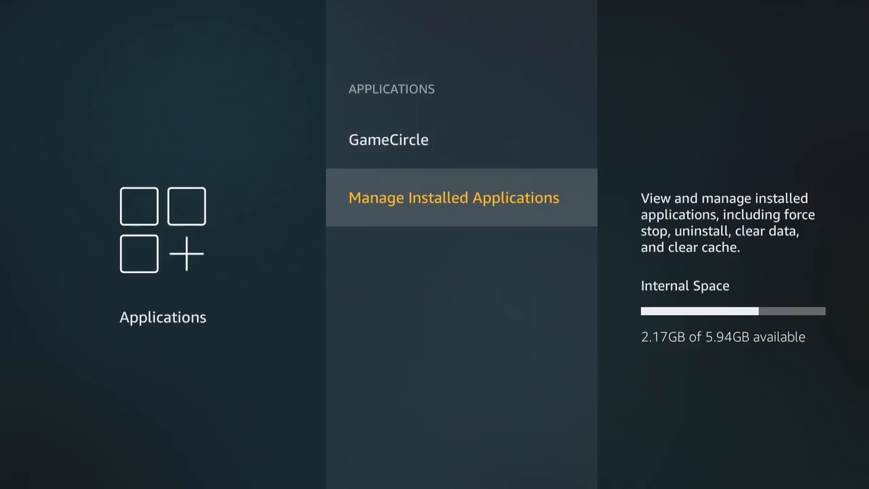
key(Return)
Step: Open Kodi's management page from the list of installed applications
key(Down)
key(Down)
key(Down)
key(Down)
key(Down)
key(Down)
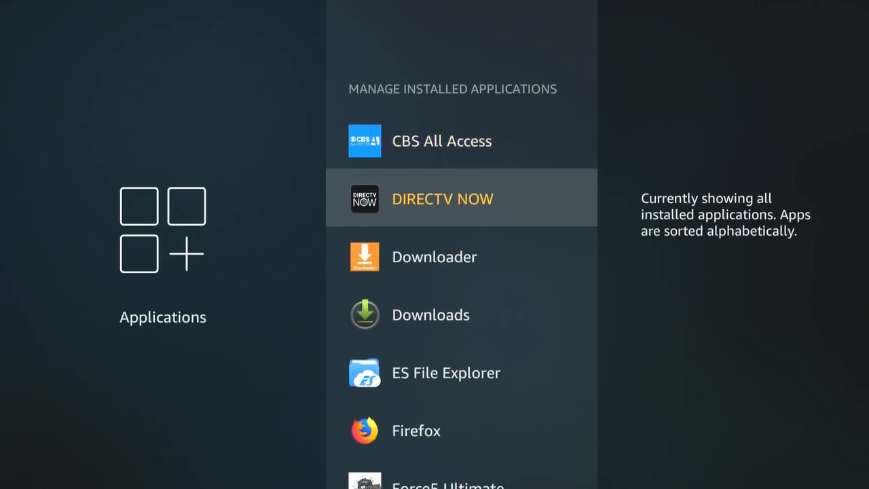
key(Down)
key(Down)
key(Down)
key(Down)
key(Down)
key(Down)
key(Down)
key(Down)
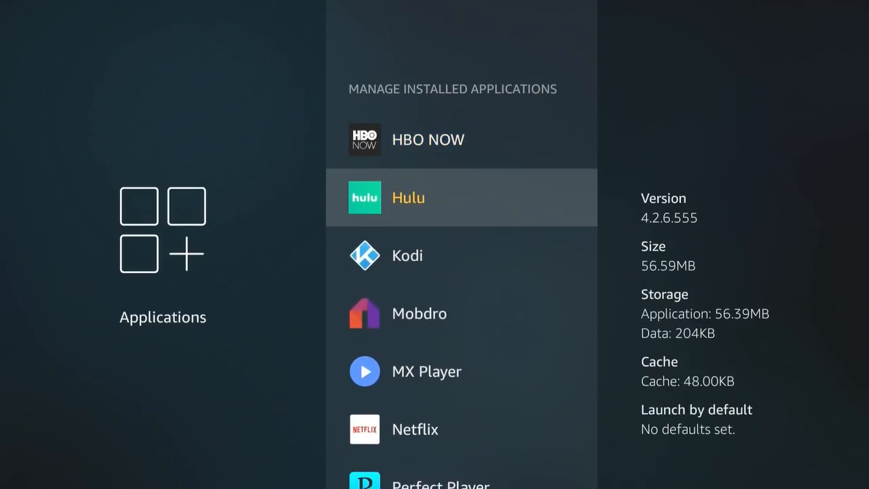
key(Down)
key(Return)
Step: Clear Kodi's cache from its application management page
key(Down)
key(Down)
key(Down)
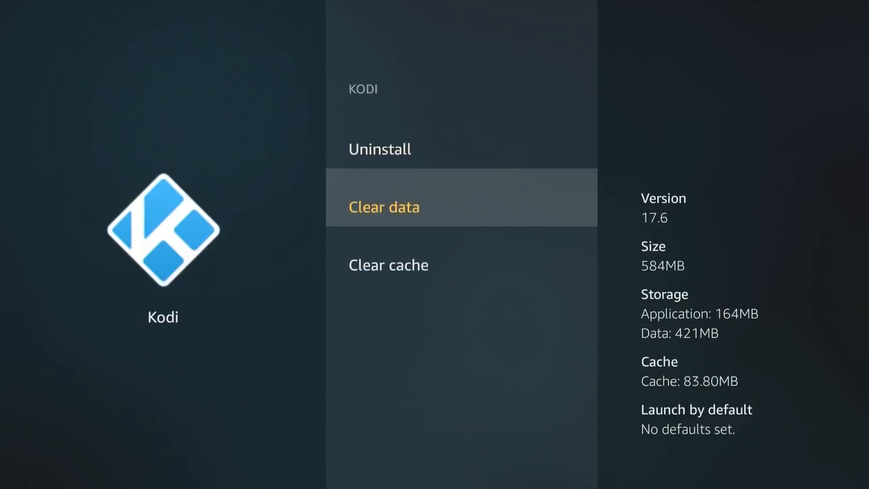
key(Down)
key(Return)
Step: Clear all of Kodi's application data and confirm the permanent deletion
key(Up)
key(Return)
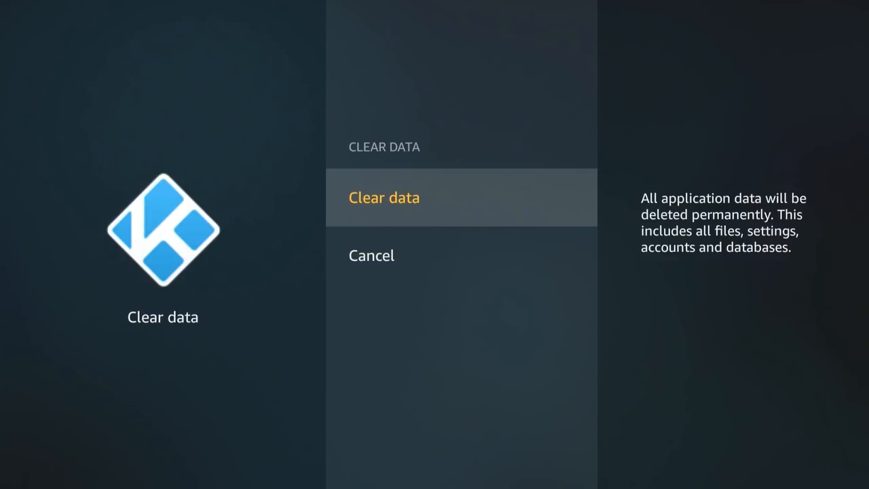
key(Return)
Step: Launch Kodi from its application management page
key(Up)
key(Up)
key(Up)
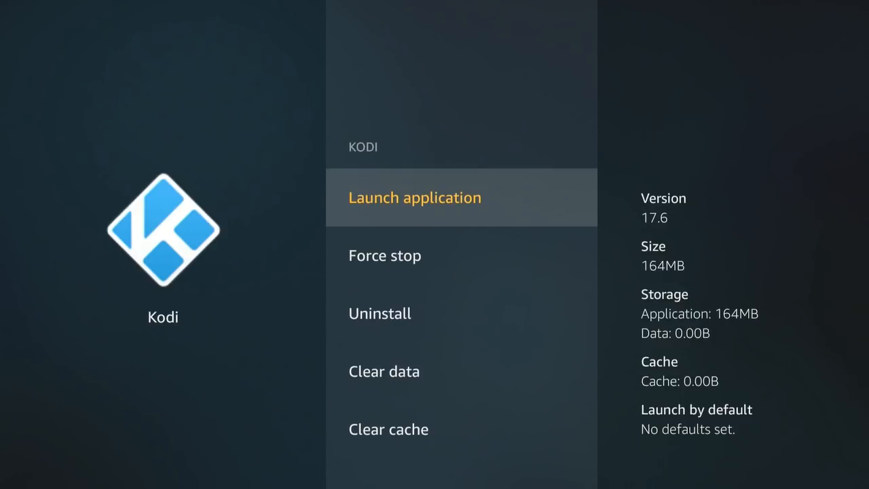
key(Return)
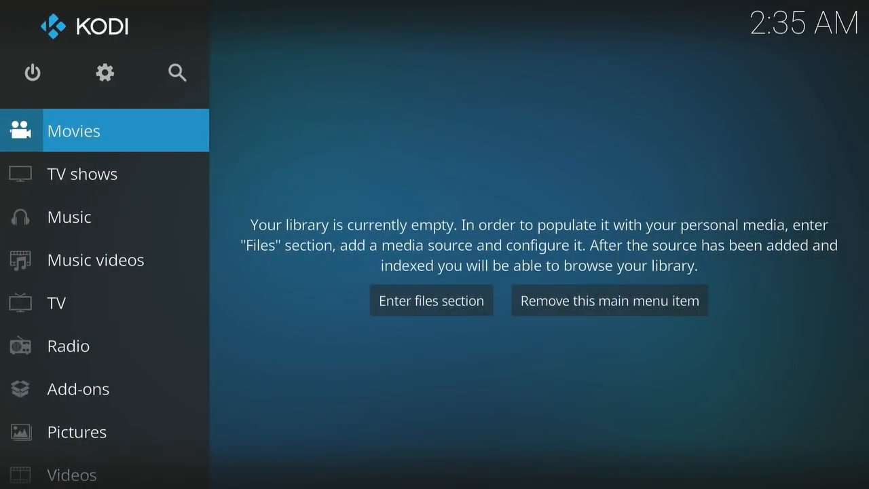
Step: Look through the entries of Kodi's main menu from Movies down to Weather
key(Down)
key(Down)
key(Down)
key(Down)
key(Down)
key(Down)
key(Down)
key(Down)
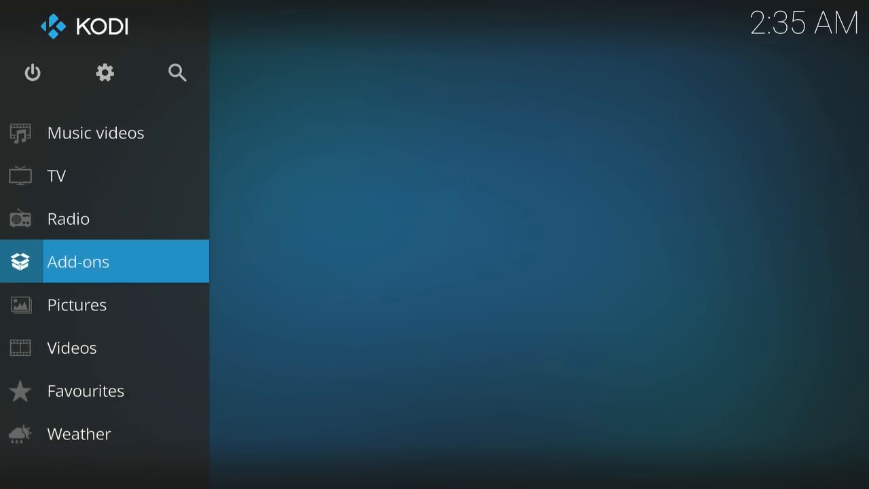
key(Down)
Step: Return to the beginning of Kodi's main menu and open the System page with all settings categories
key(Up)
key(Up)
key(Up)
key(Up)
key(Up)
key(Up)
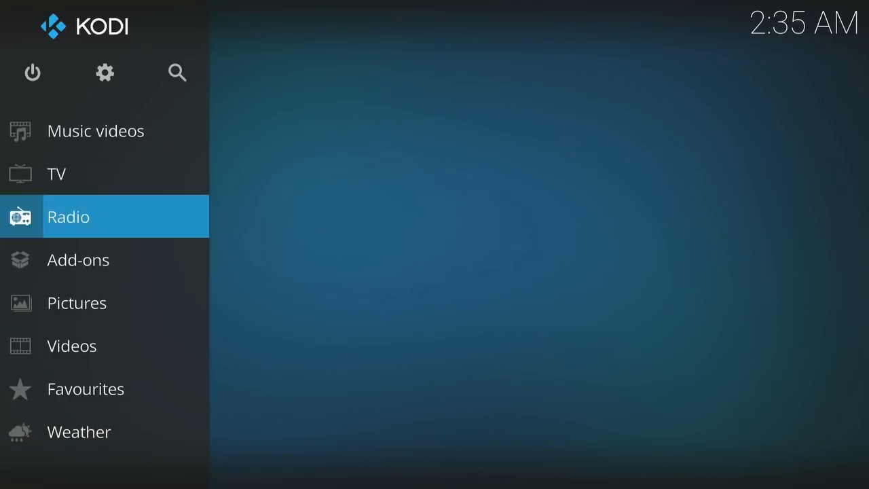
key(Up)
key(Up)
key(Up)
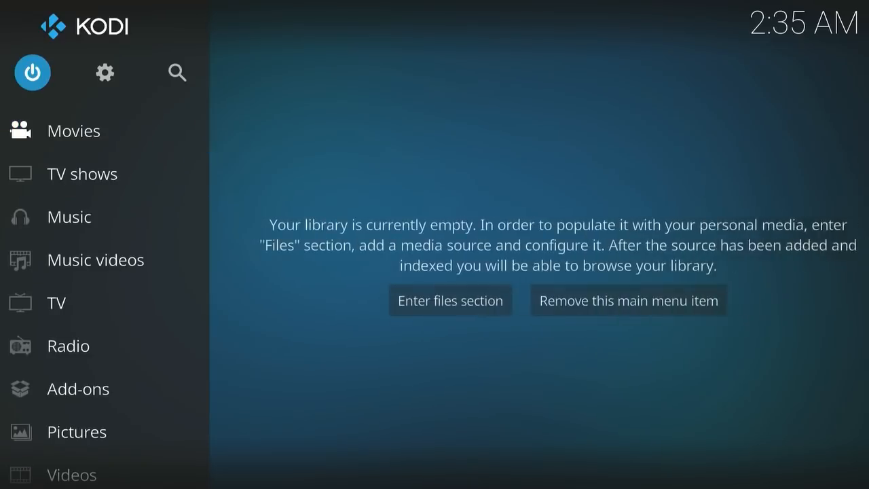
key(Right)
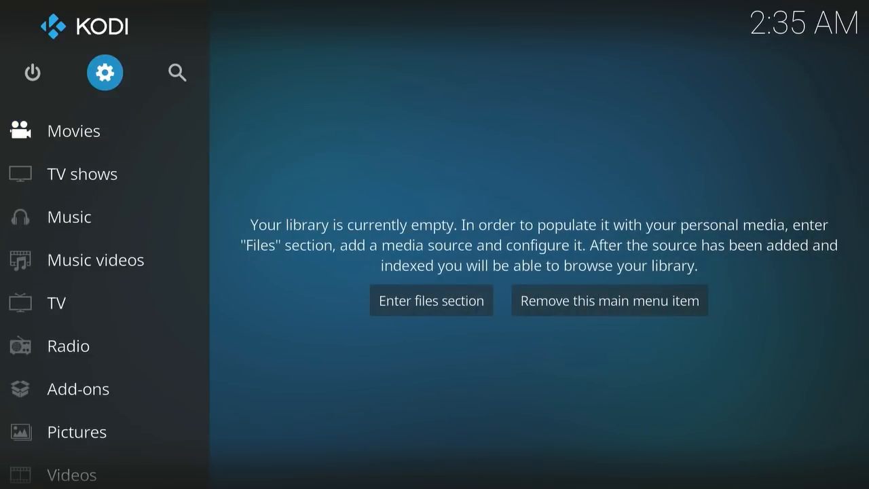
key(Return)
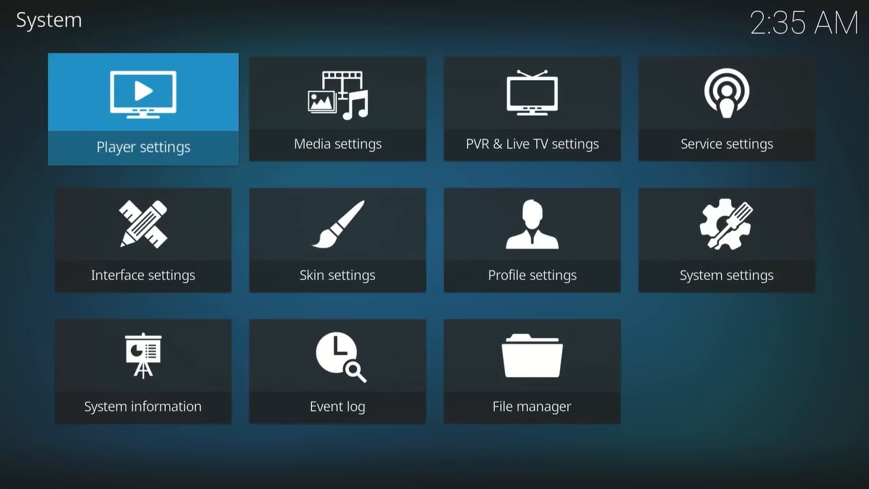
Step: Open System settings from the System page
key(Left)
key(Down)
key(Down)
key(Up)
key(Right)
key(Return)
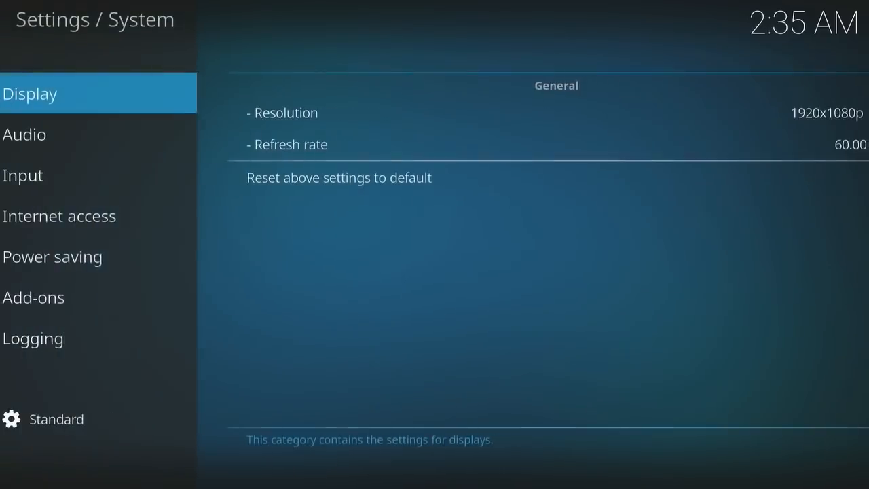
Step: Change the settings level from Standard to Expert
key(Down)
key(Down)
key(Down)
key(Down)
key(Down)
key(Down)
key(Down)
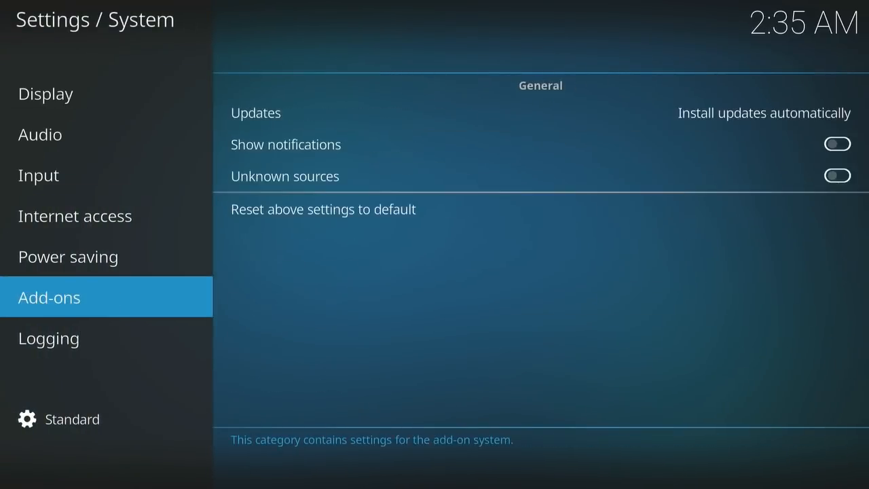
key(Return)
key(Return)
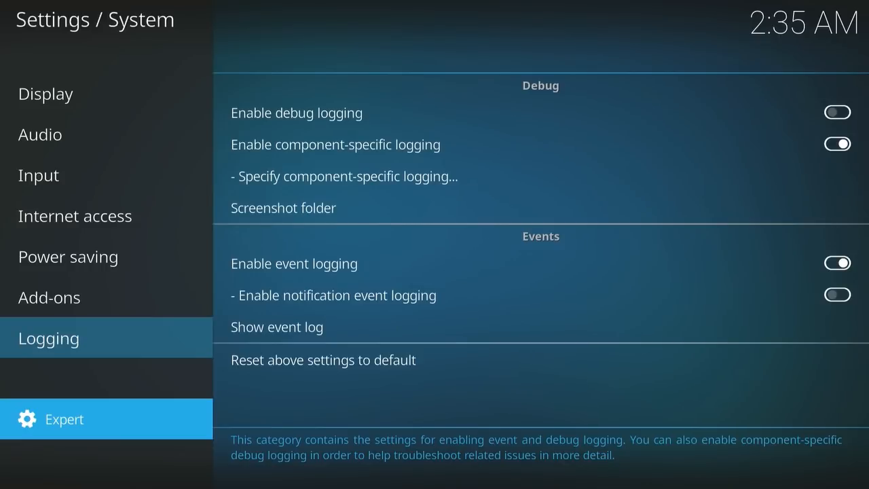
Step: Go into the options of the Add-ons category in the system settings
key(Down)
key(Down)
key(Down)
key(Down)
key(Down)
key(Down)
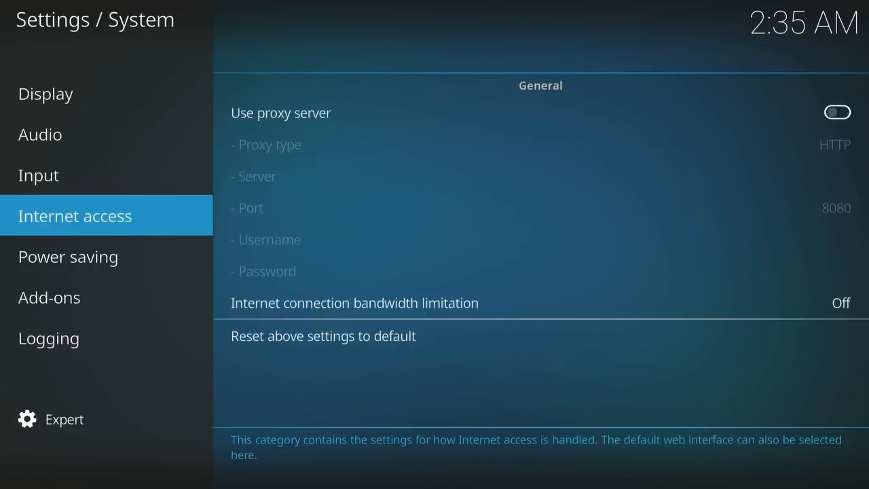
key(Right)
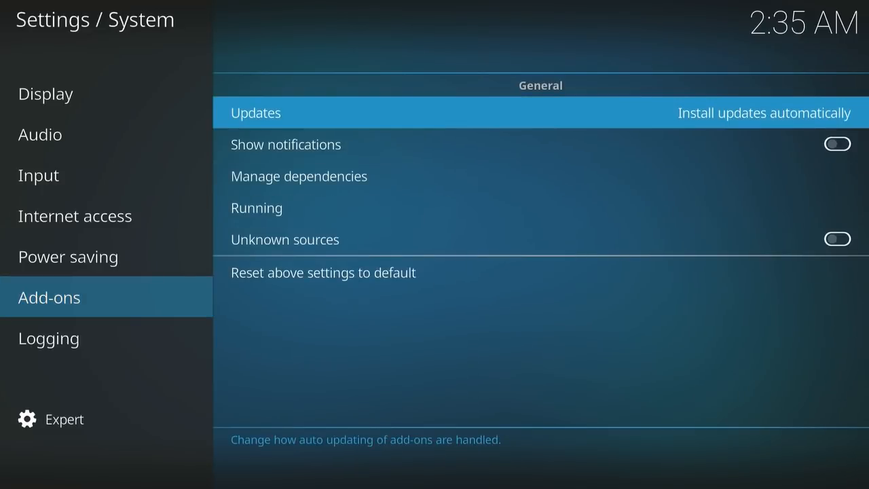
Step: Enable Unknown sources for add-ons and accept the warning about access to personal data
key(Down)
key(Down)
key(Down)
key(Down)
key(Return)
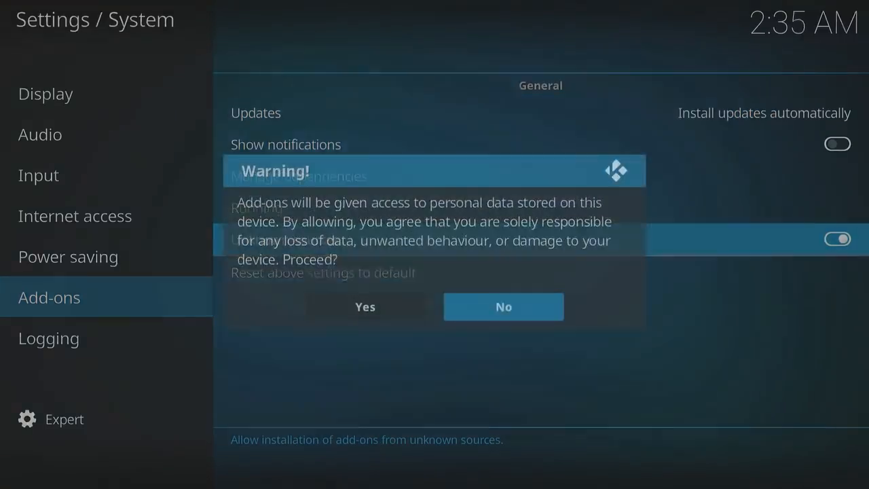
key(Left)
key(Return)
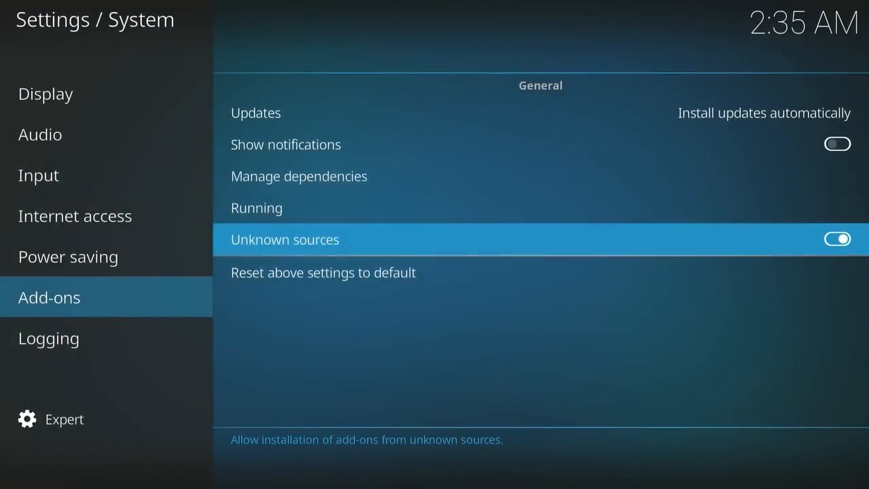
Step: Leave the system settings and open the File manager
key(BackSpace)
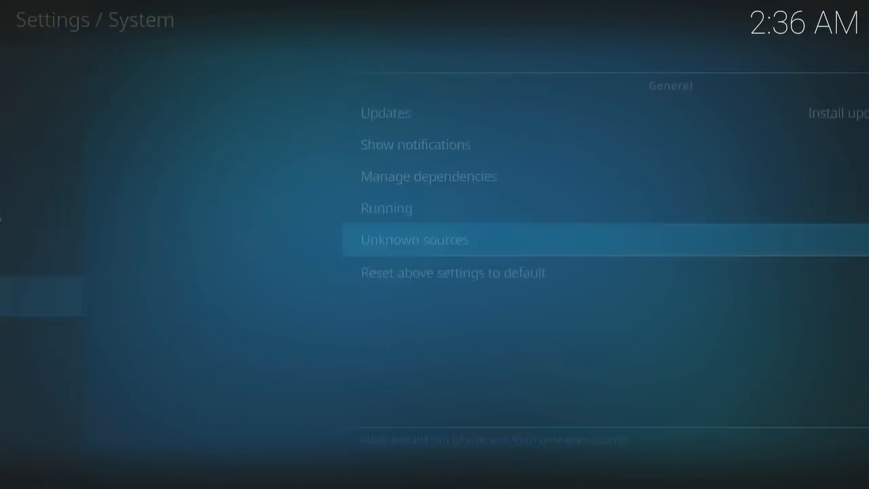
key(Left)
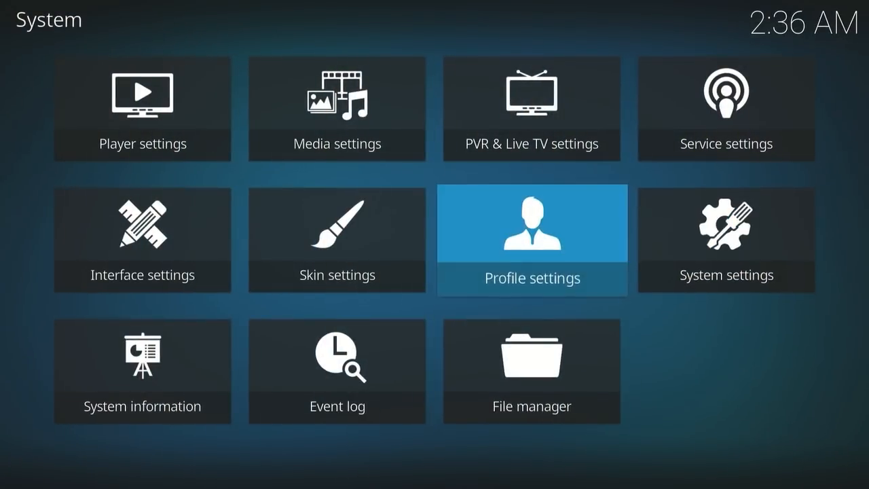
key(Down)
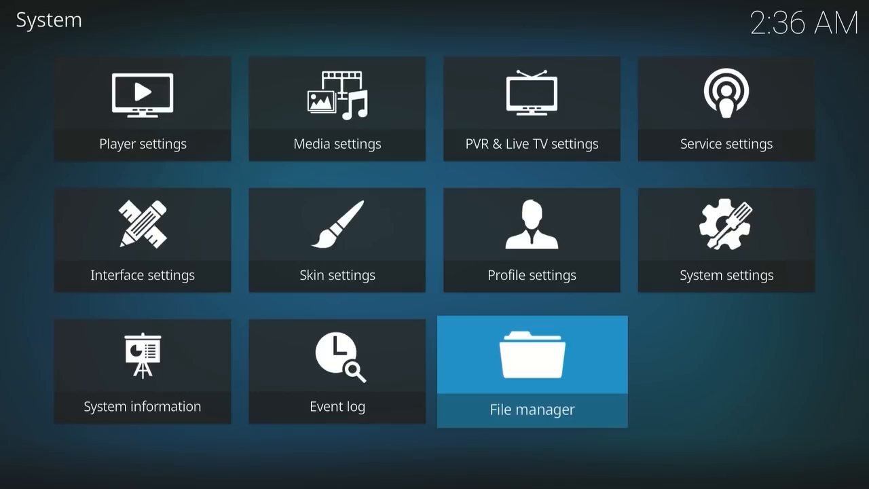
key(Return)
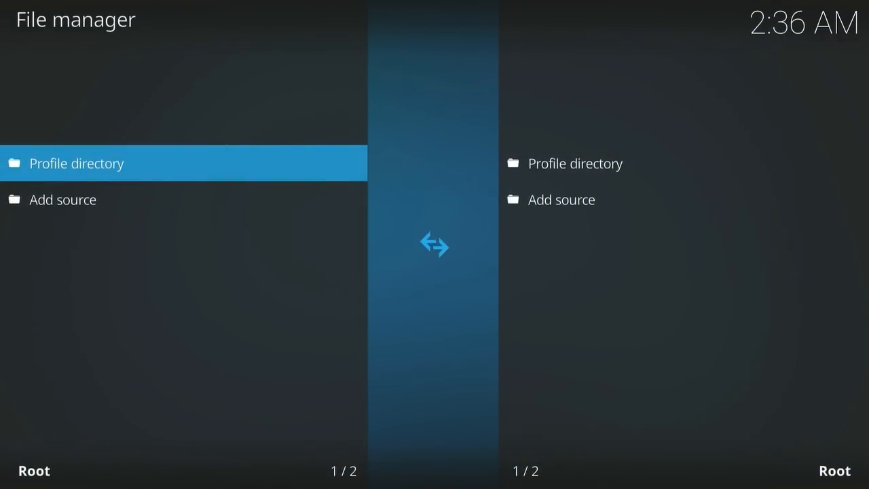
Step: Start adding a new file source and open the entry for its path
key(Down)
key(Return)
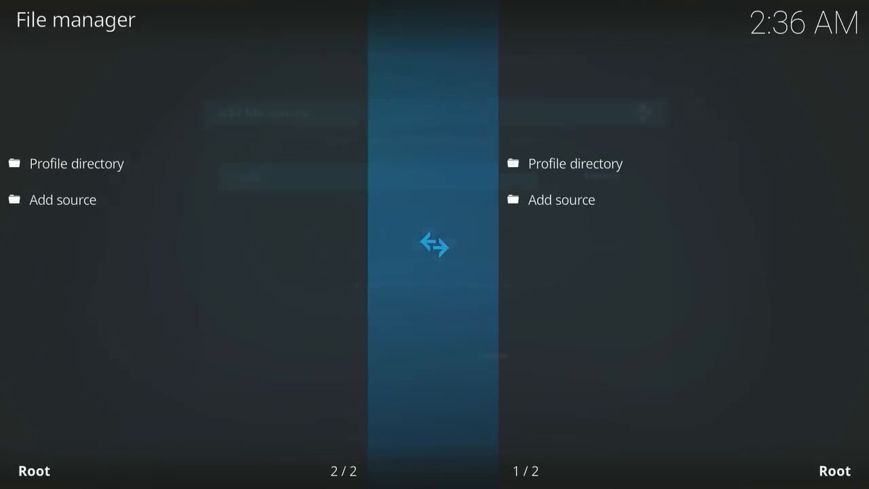
key(Return)
key(Right)
key(Right)
key(Right)
key(Right)
key(Right)
key(Right)
key(Right)
key(Right)
key(Right)
key(Down)
key(Down)
key(Left)
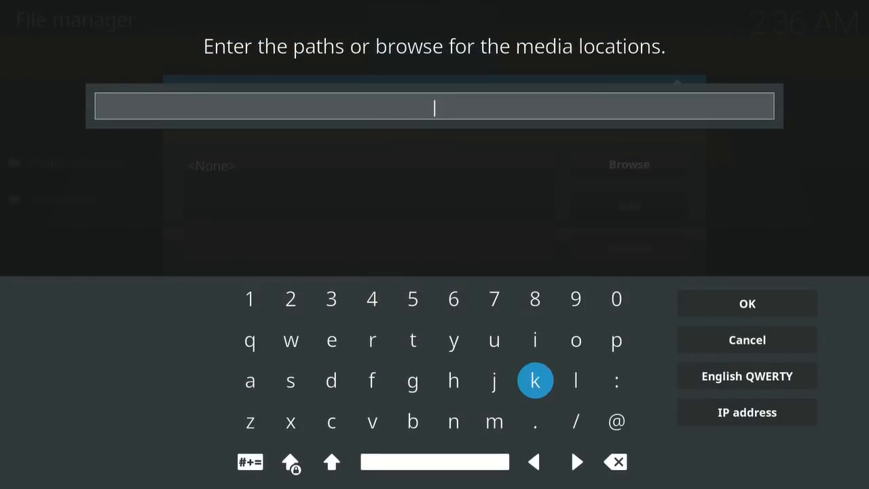
key(Left)
key(Left)
key(Return)
key(Up)
key(Left)
key(Return)
key(Return)
key(Right)
key(Right)
key(Right)
key(Right)
key(Right)
key(Return)
key(Down)
key(Return)
key(Down)
key(Left)
key(Return)
key(Return)
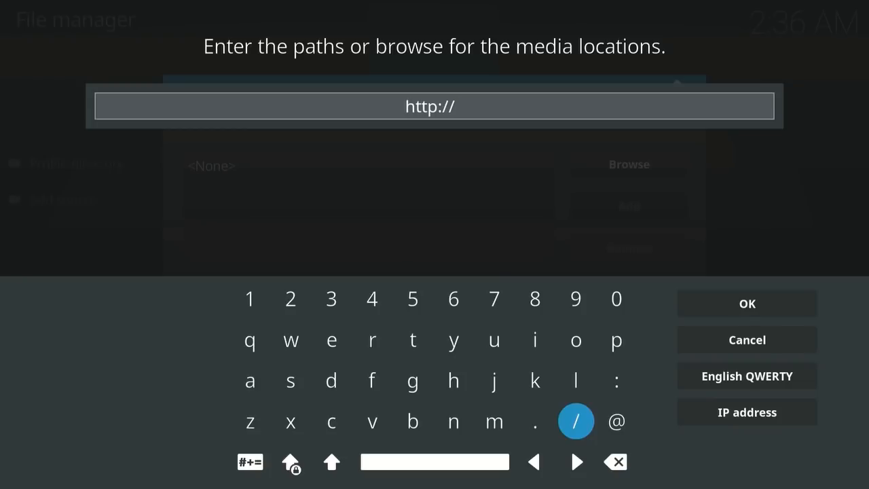
key(Up)
key(Left)
key(Return)
key(Up)
key(Right)
key(Return)
key(Right)
key(Down)
key(Right)
key(Right)
key(Right)
key(Return)
key(Up)
key(Right)
key(Right)
key(Right)
key(Right)
key(Right)
key(Return)
key(Down)
key(Left)
key(Left)
key(Left)
key(Left)
key(Left)
key(Return)
key(Up)
key(Return)
key(Down)
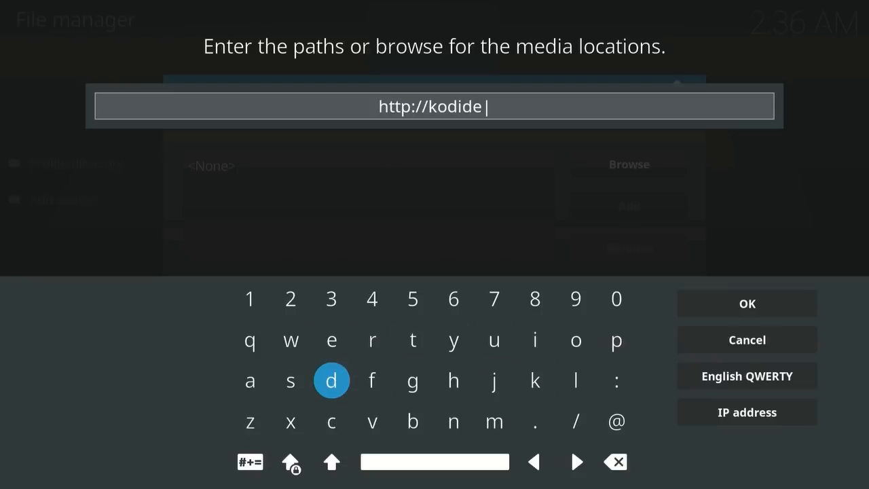
key(Down)
key(Right)
key(Return)
Step: Continue the source path with .xyz/ after kodidev
key(Right)
key(Right)
key(Right)
key(Right)
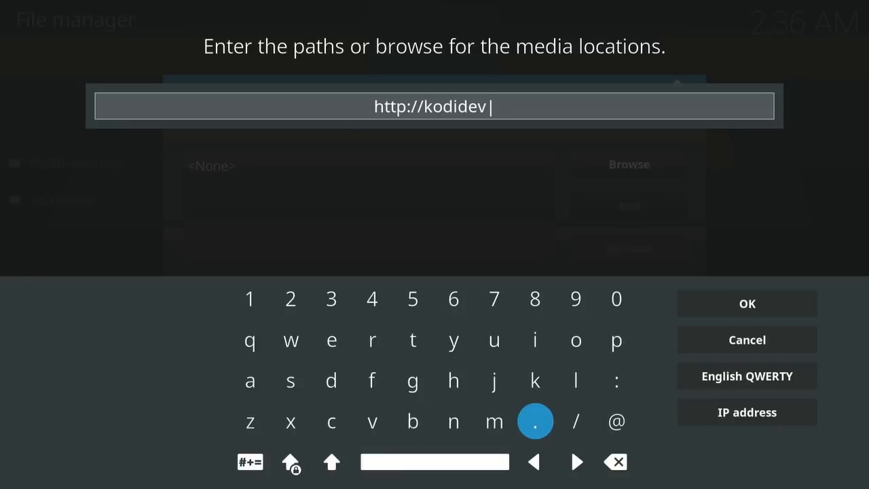
key(Return)
key(Left)
key(Left)
key(Left)
key(Left)
key(Left)
key(Left)
key(Return)
key(Up)
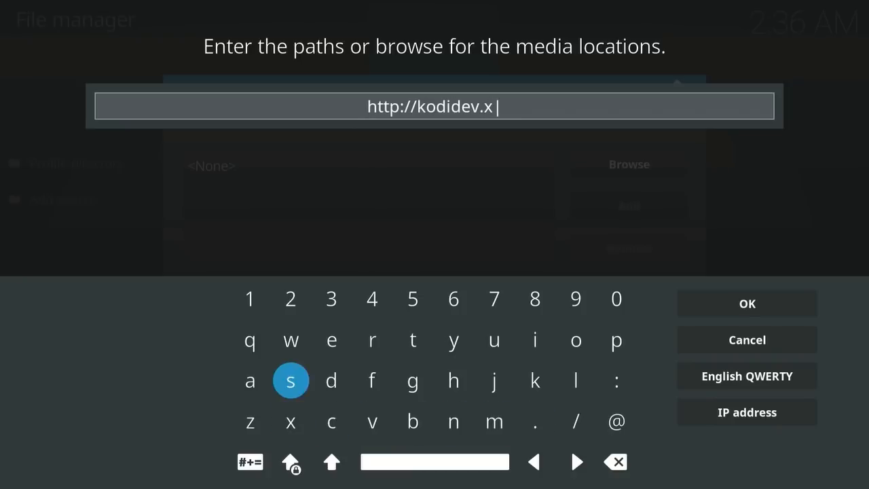
key(Up)
key(Right)
key(Right)
key(Right)
key(Right)
key(Return)
key(Down)
key(Down)
key(Left)
key(Left)
key(Left)
key(Left)
key(Left)
key(Return)
key(Left)
key(Left)
key(Left)
key(Right)
key(Return)
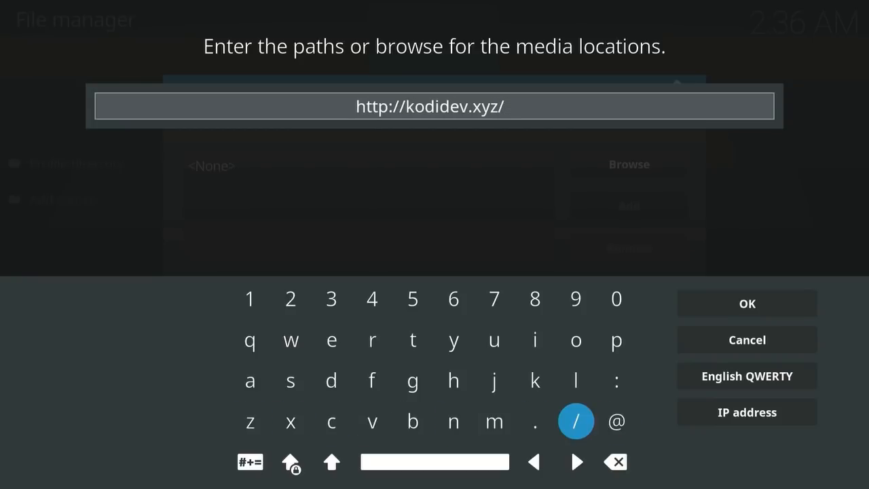
key(Up)
key(Up)
key(Left)
key(Left)
key(Left)
key(Left)
key(Left)
key(Return)
key(Left)
key(Return)
key(Right)
key(Right)
key(Right)
key(Right)
key(Right)
key(Right)
key(Right)
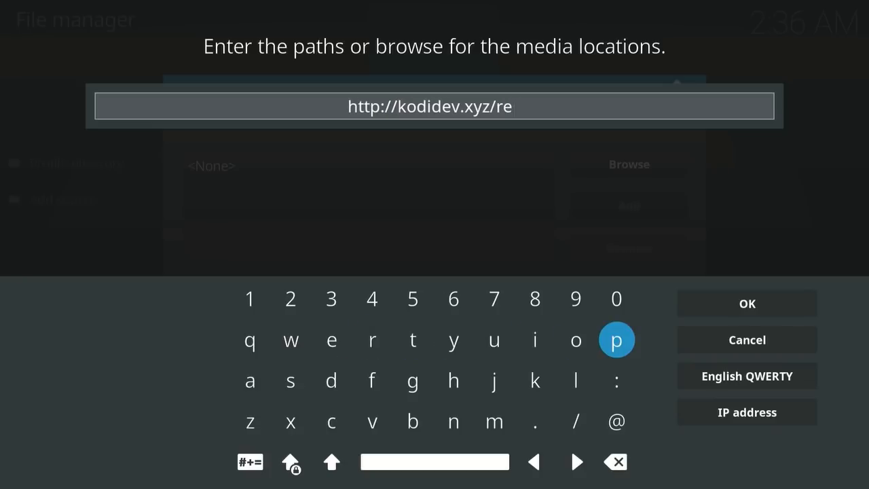
key(Return)
key(Left)
key(Return)
key(Right)
key(Right)
key(Return)
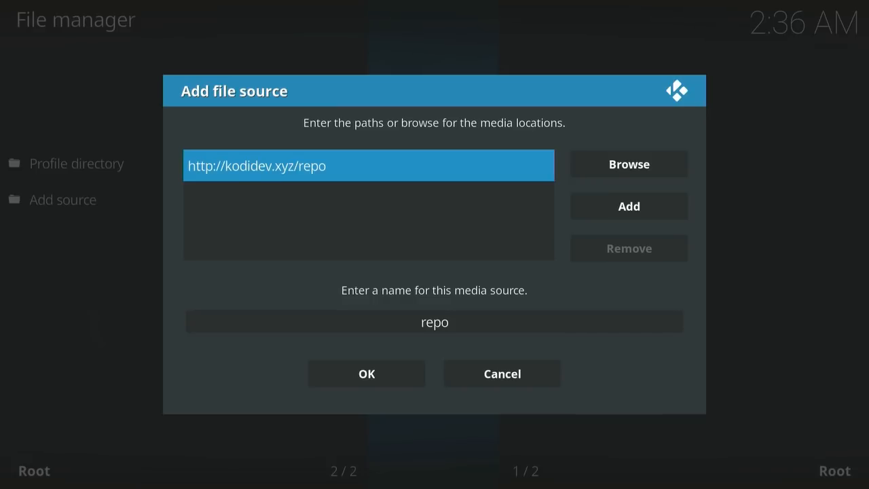
Step: Rename the media source to .repo by inserting a dot before repo, and save the new file source
key(Down)
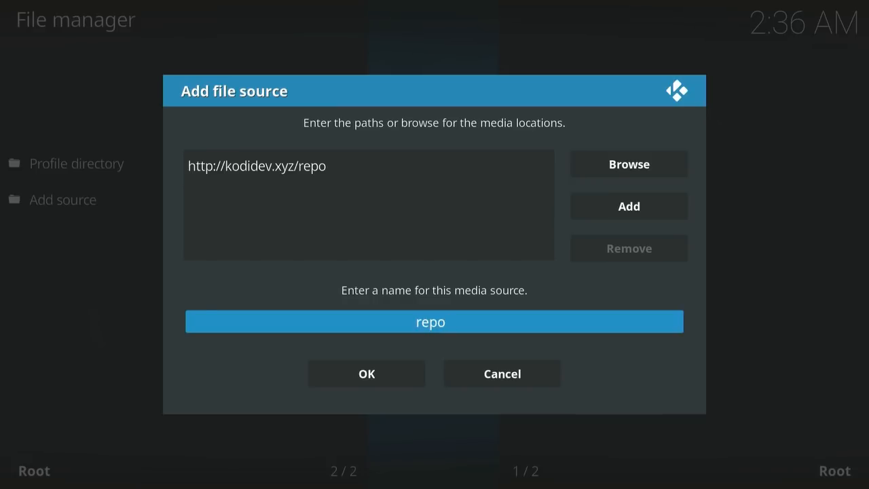
key(Return)
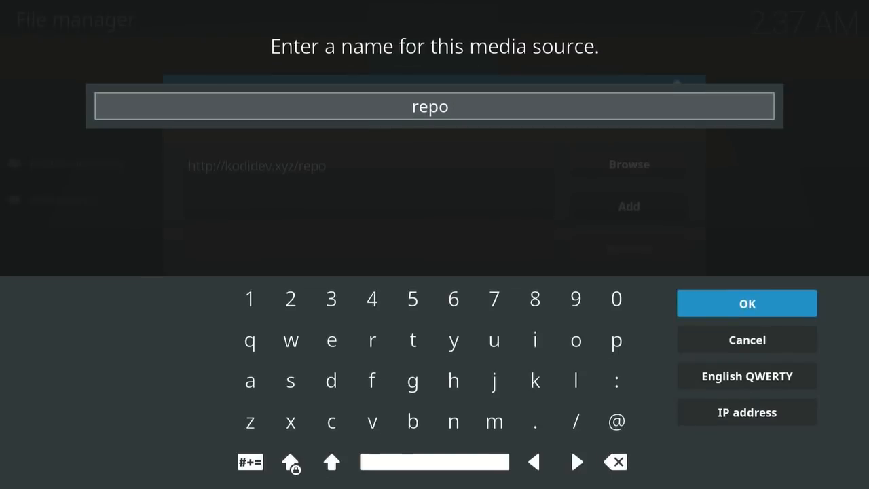
key(Left)
key(Down)
key(Down)
key(Left)
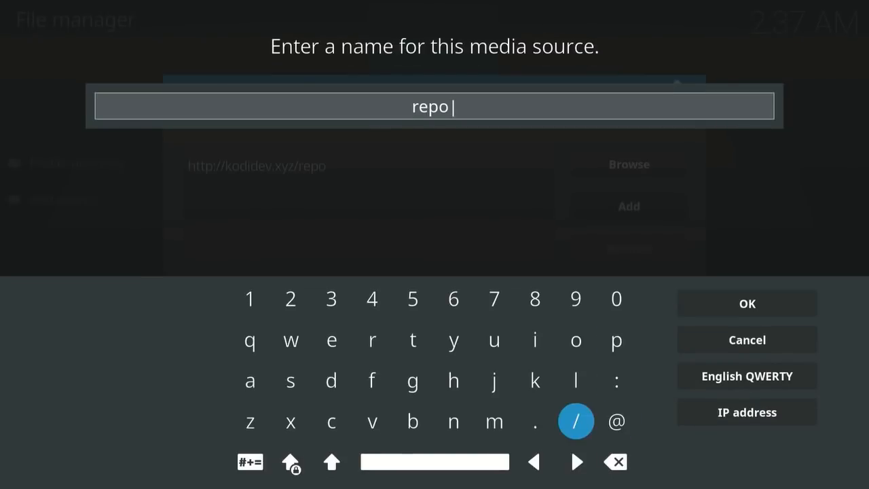
key(Left)
key(Down)
key(Return)
key(Return)
key(Return)
key(Return)
key(Up)
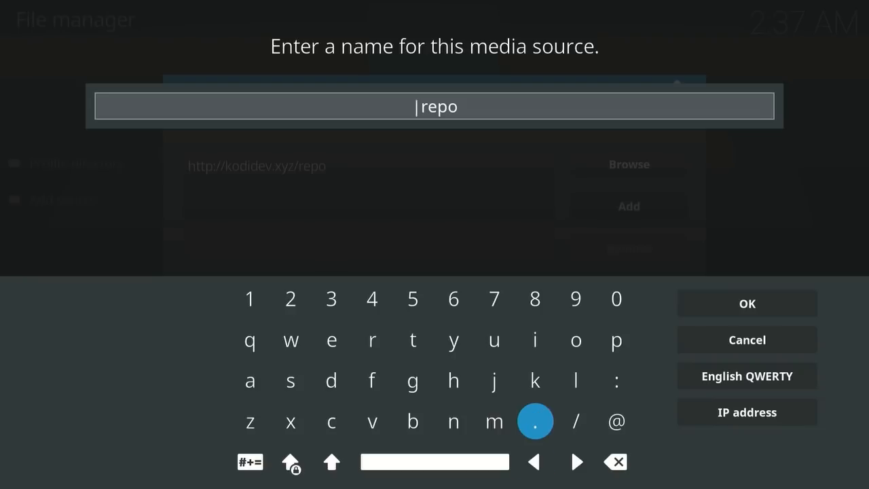
key(Return)
key(Right)
key(Right)
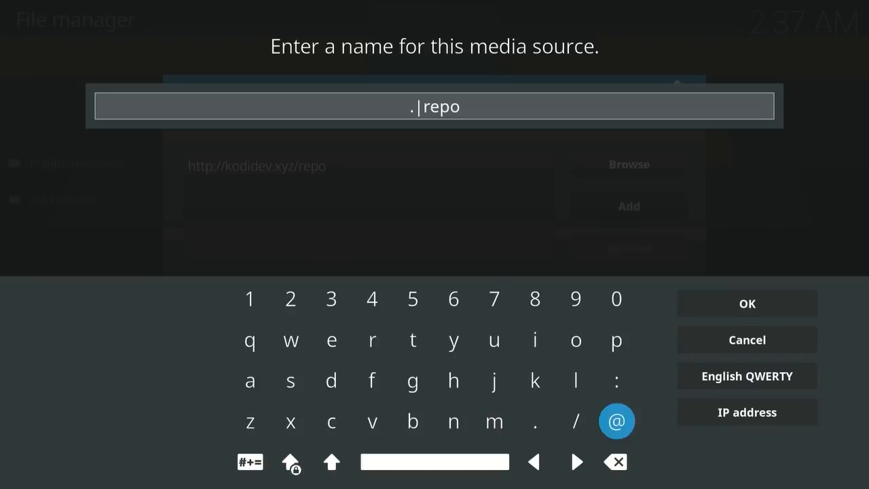
key(Right)
key(Return)
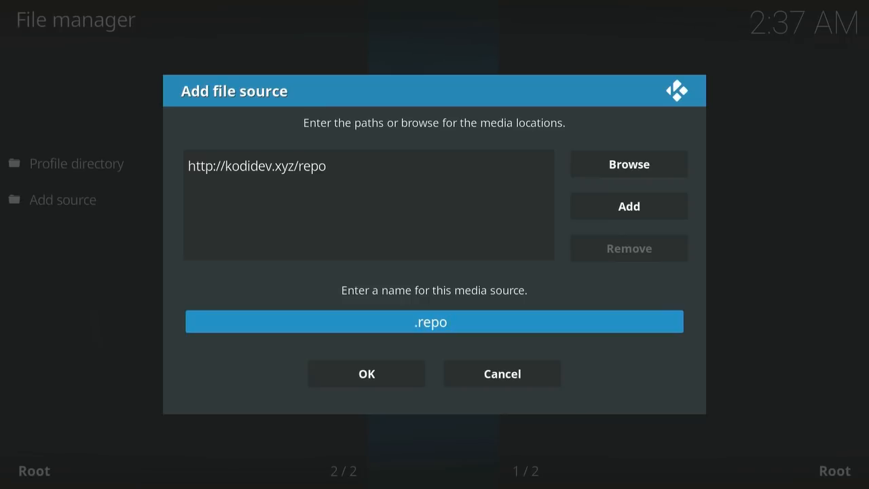
key(Down)
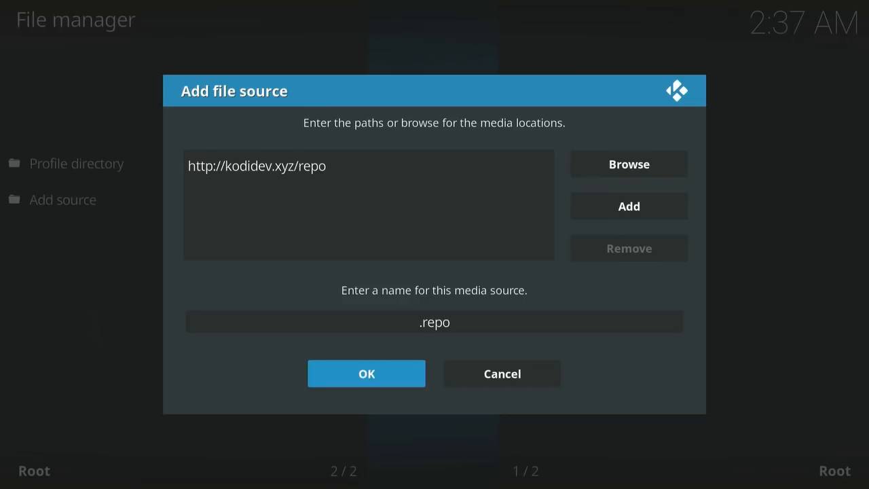
key(Return)
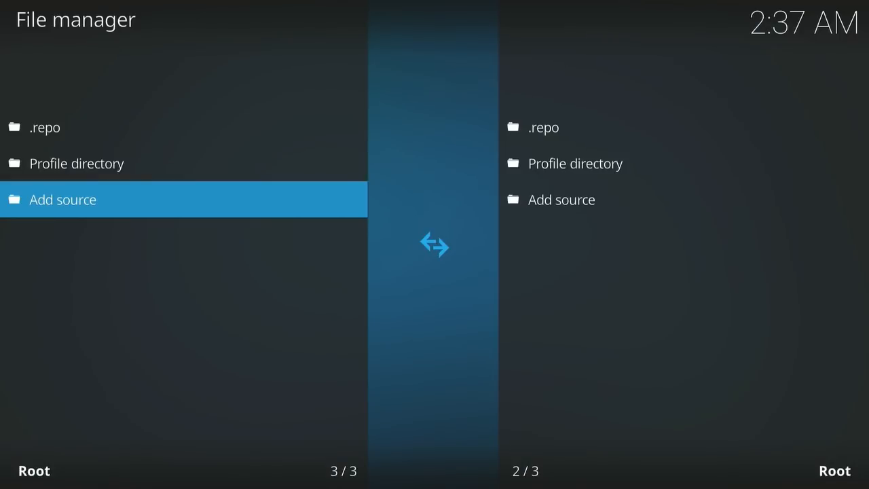
Step: Open the .repo source in the File manager to check its contents, and return to the root list
key(Up)
key(Up)
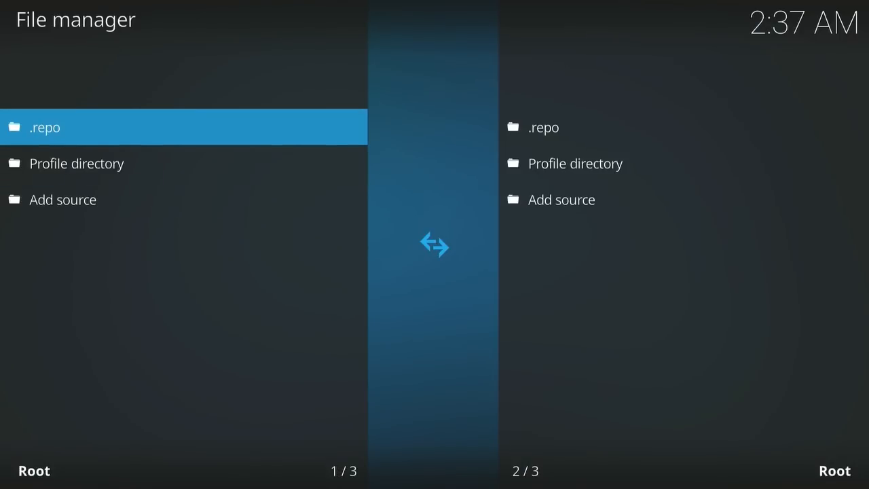
key(Return)
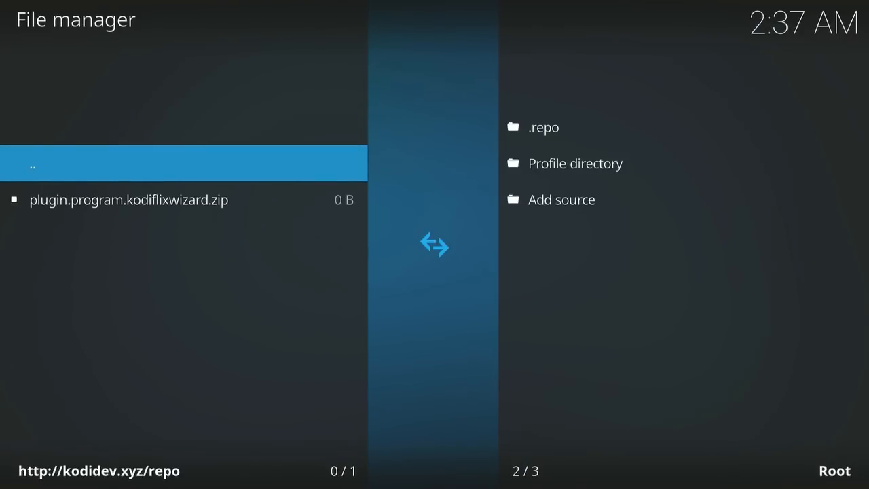
key(Return)
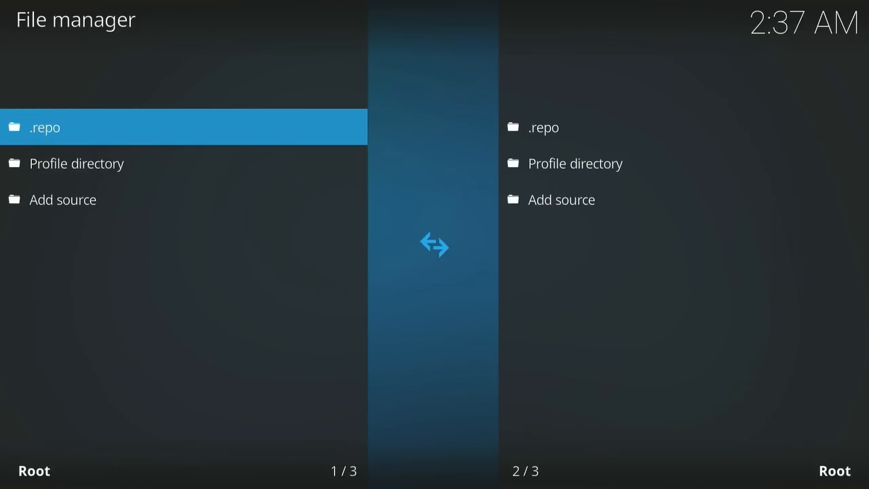
Step: Leave the File manager and open the Add-on browser from the Add-ons section
key(Escape)
key(Escape)
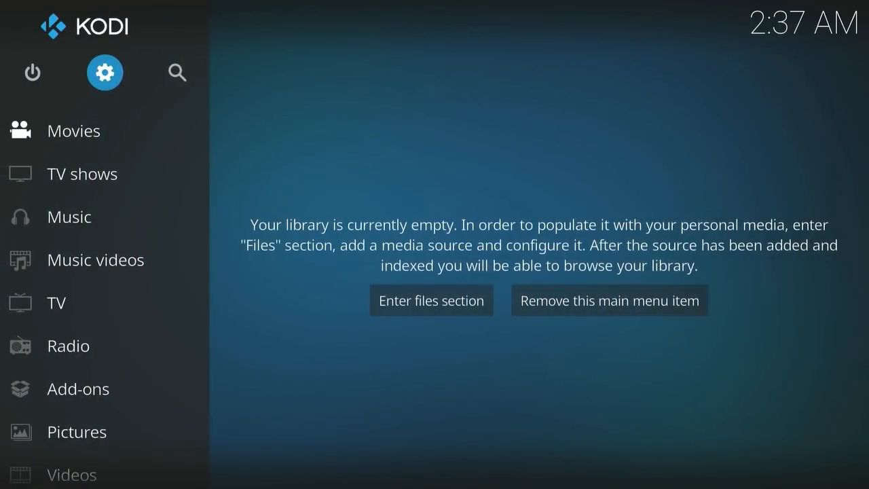
key(Down)
key(Down)
key(Down)
key(Down)
key(Down)
key(Down)
key(Down)
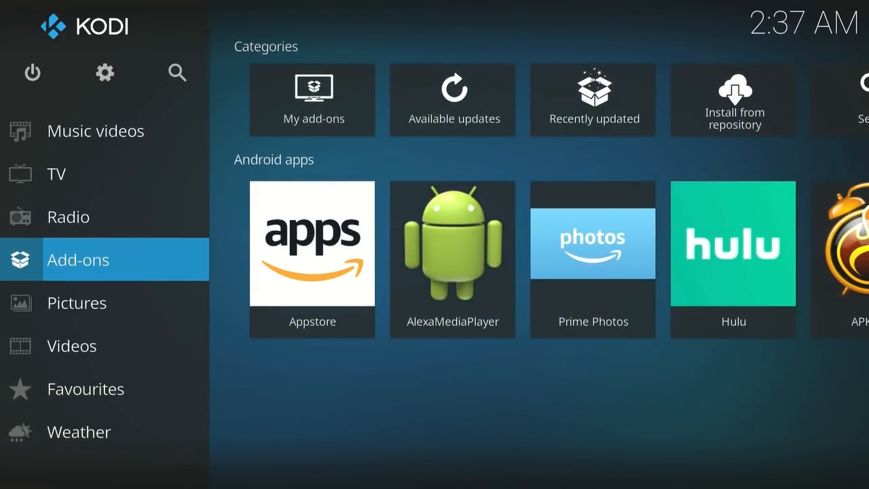
key(Return)
key(Up)
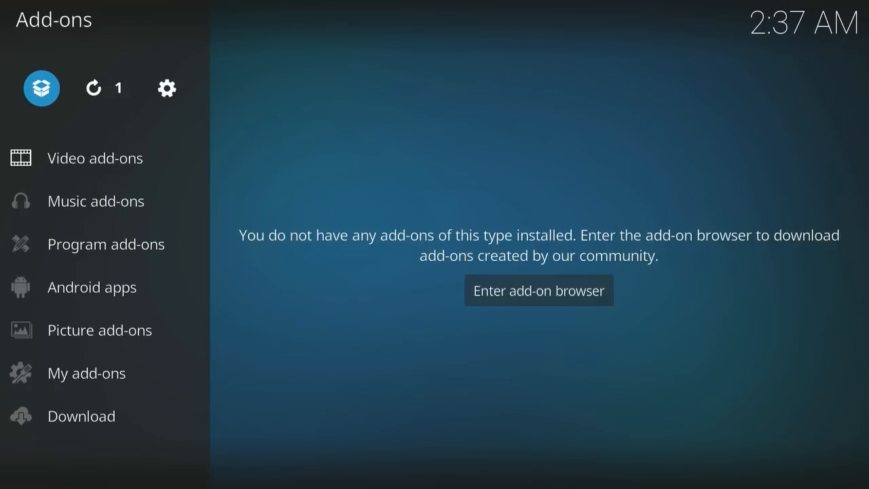
key(Return)
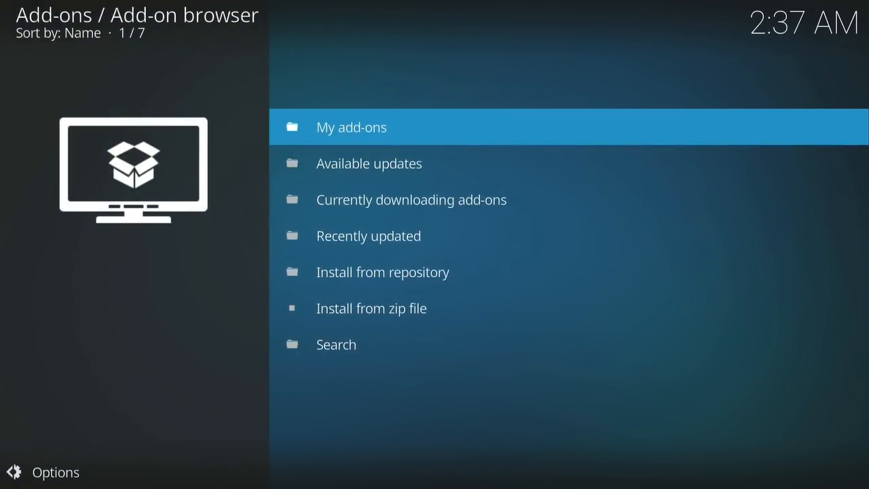
Step: Install plugin.program.kodiflixwizard.zip from the .repo source as a zip file
key(Down)
key(Down)
key(Down)
key(Down)
key(Down)
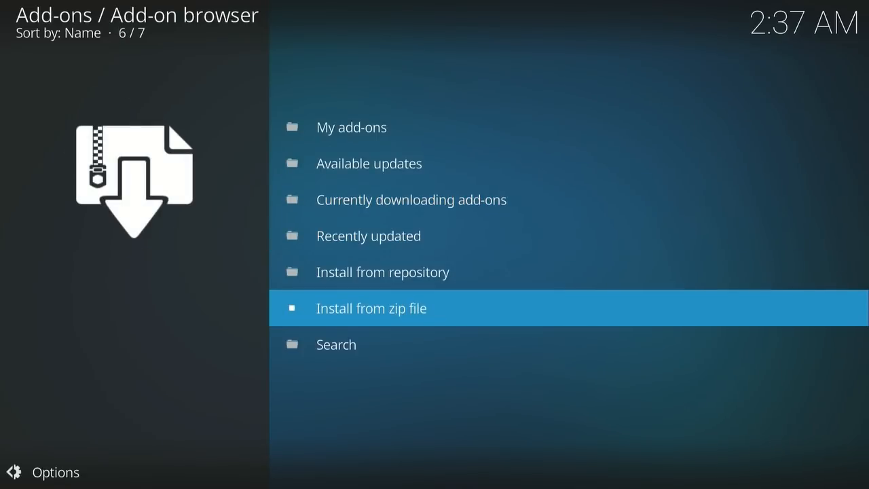
key(Return)
key(Down)
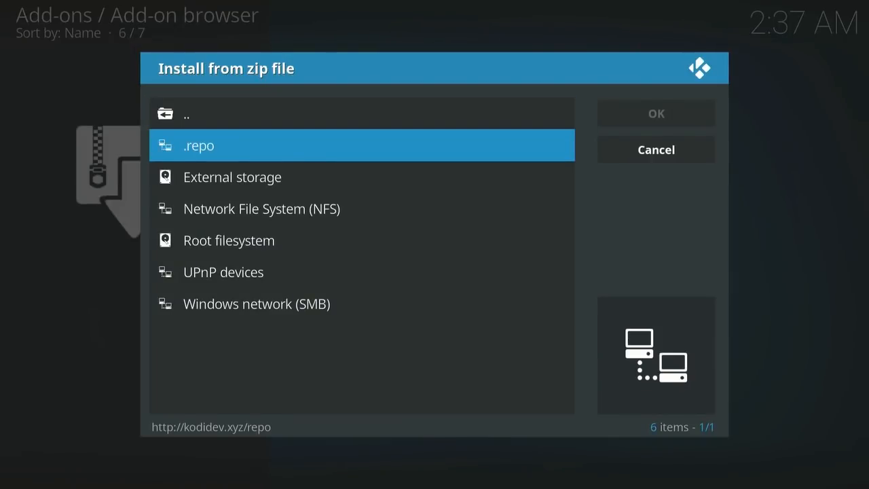
key(Return)
key(Down)
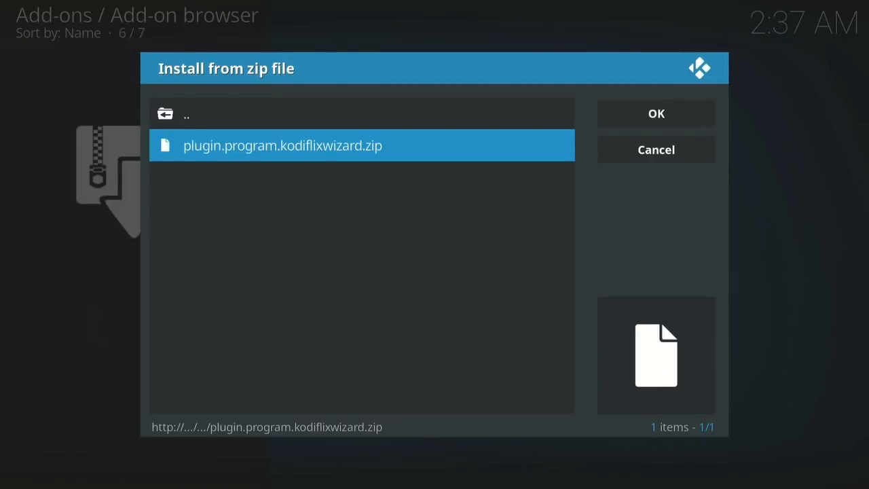
key(Return)
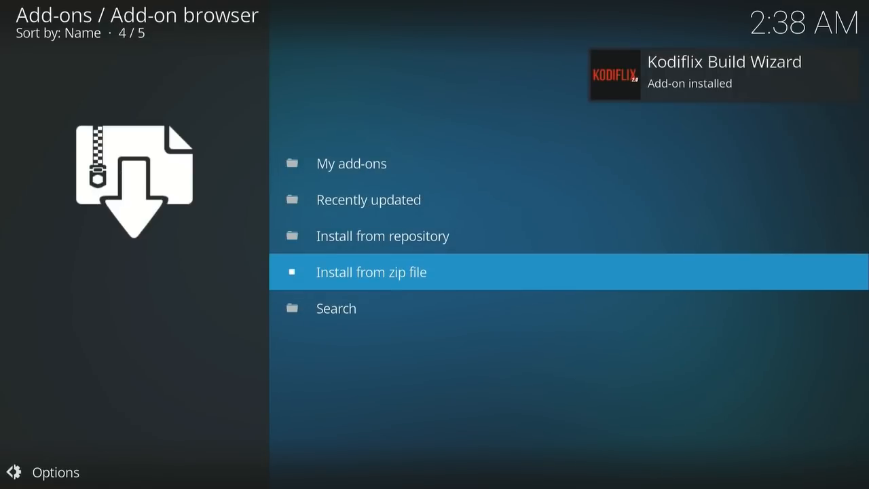
Step: Return to the add-on categories and launch the Kodiflix Build Wizard from the program add-ons
key(BackSpace)
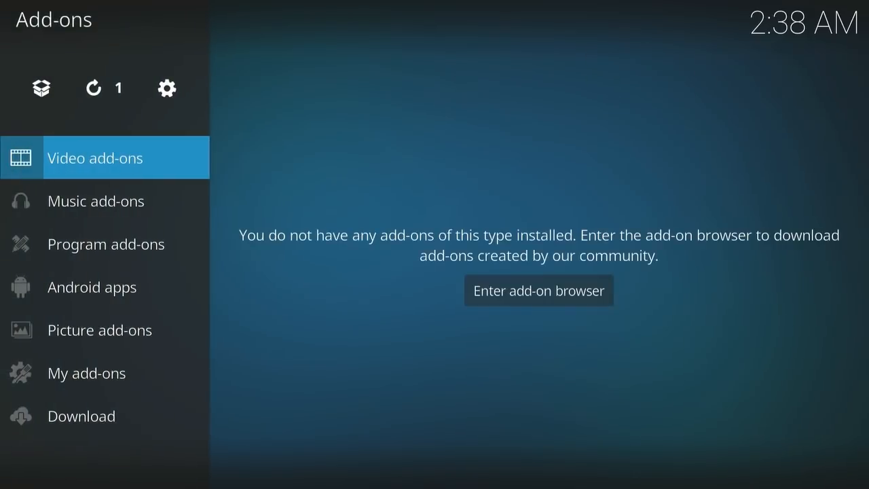
key(Down)
key(Down)
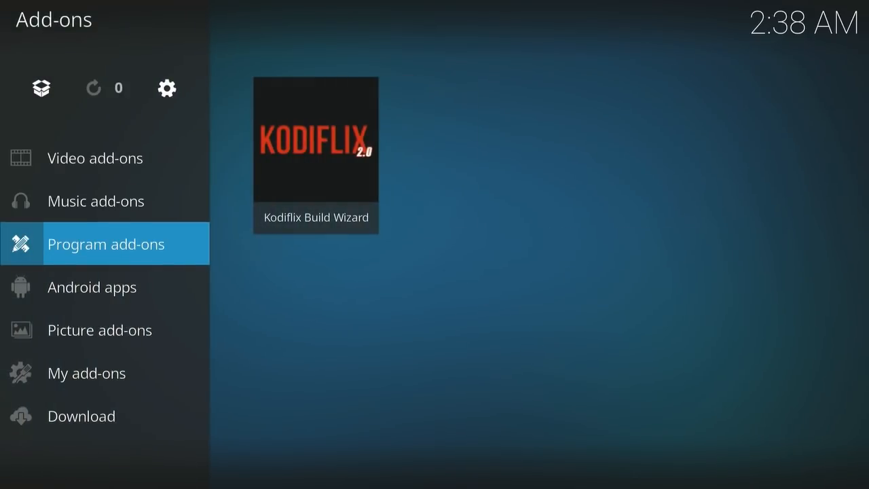
key(Right)
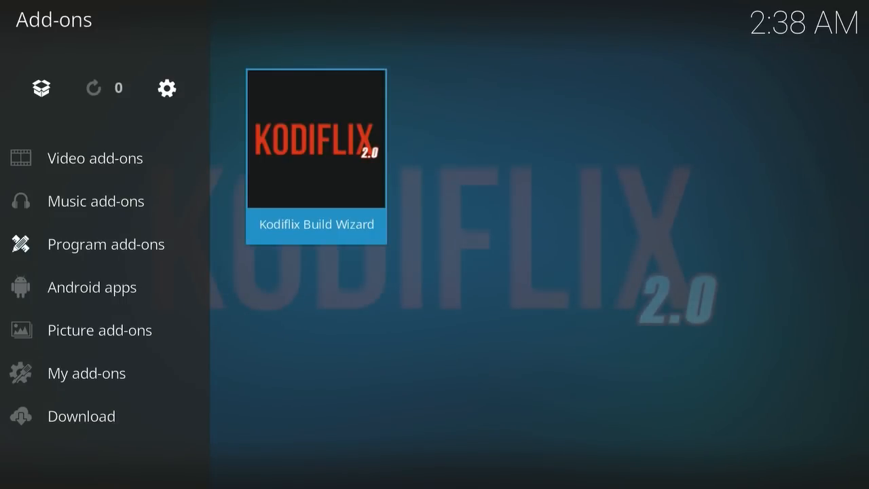
key(Return)
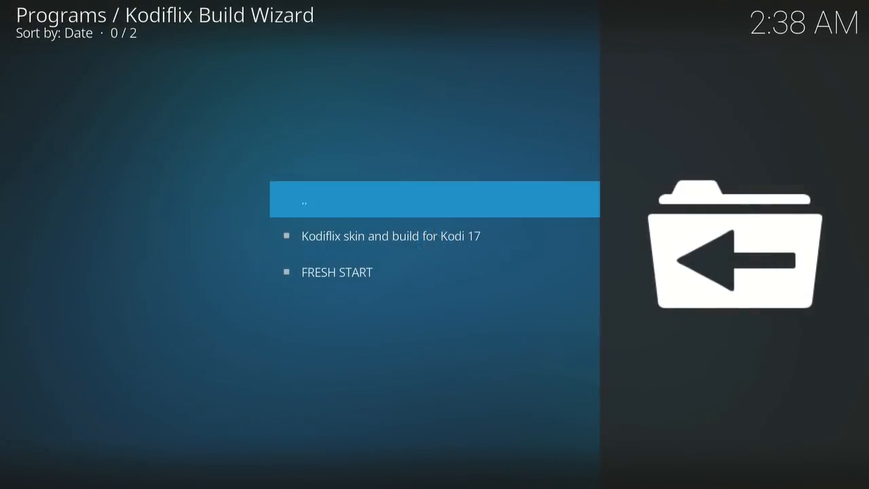
Step: Install the Kodiflix skin and build for Kodi 17, agreeing to close Kodi and acknowledging the dialogs
key(Down)
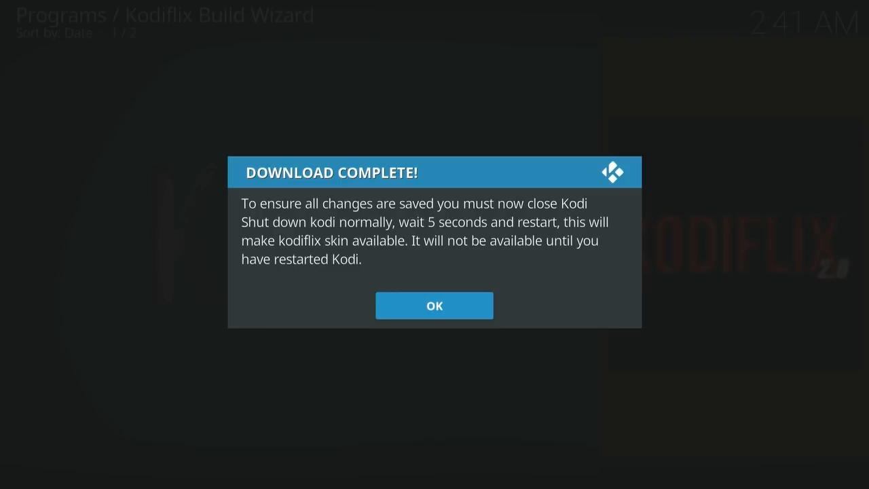
key(Return)
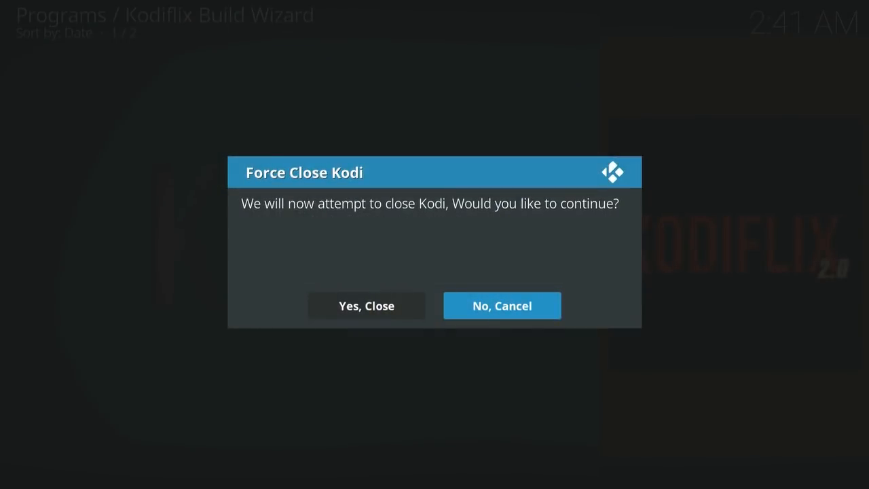
key(Left)
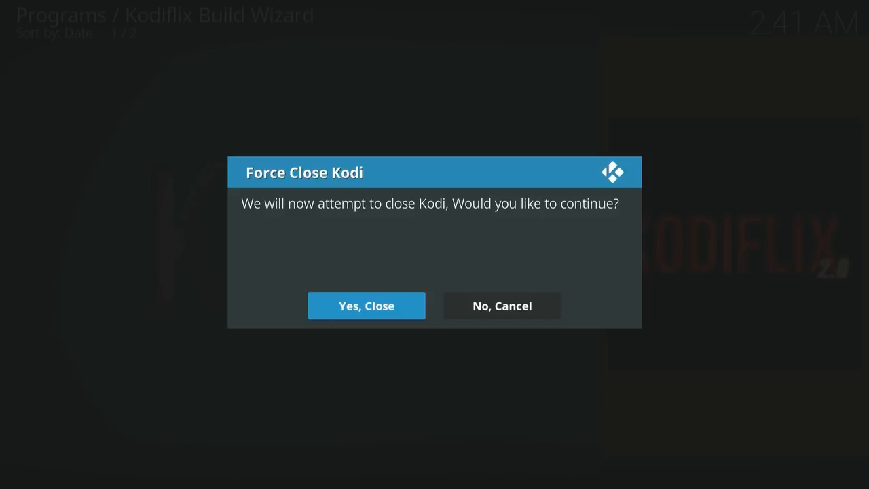
key(Return)
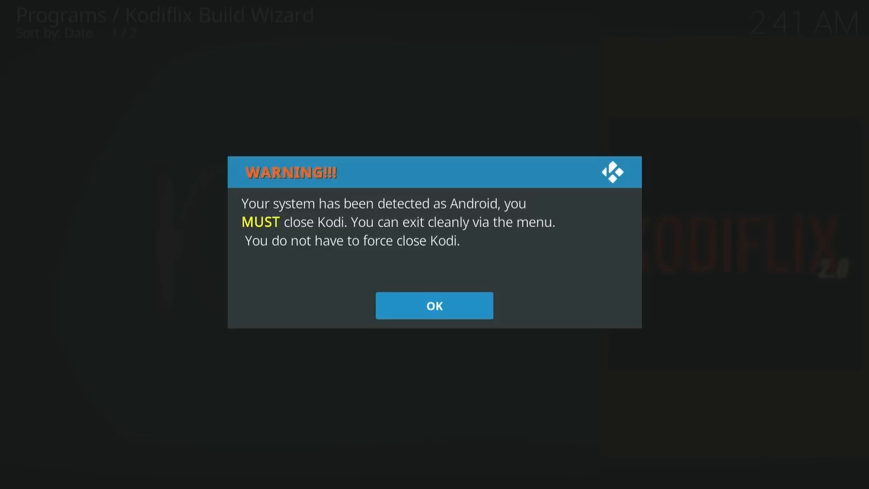
key(Return)
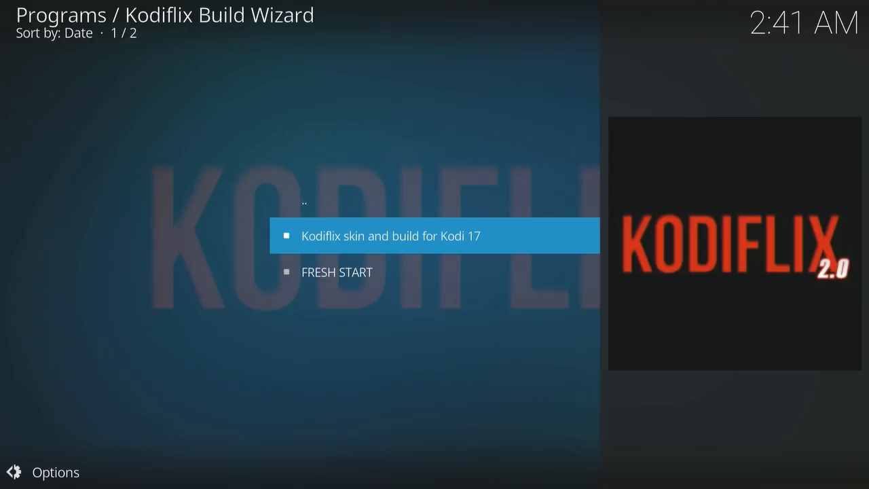
Step: Leave the Kodiflix Build Wizard and the Add-ons section to return to the home screen
key(BackSpace)
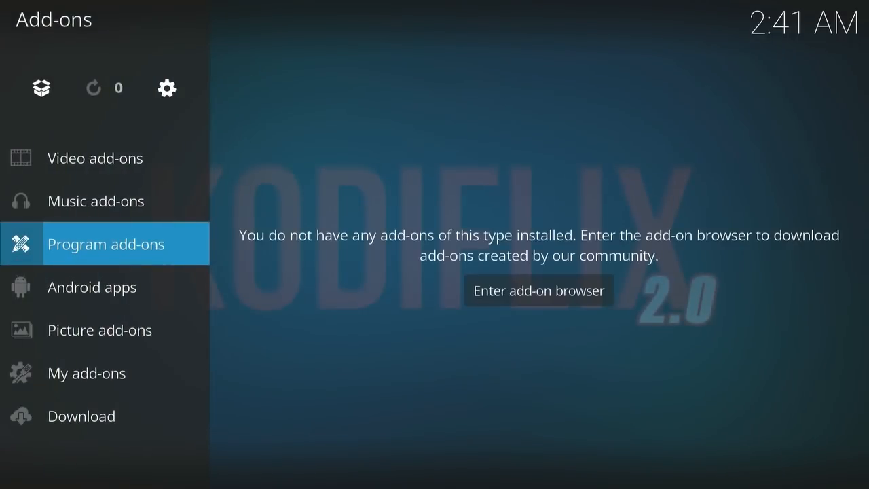
key(BackSpace)
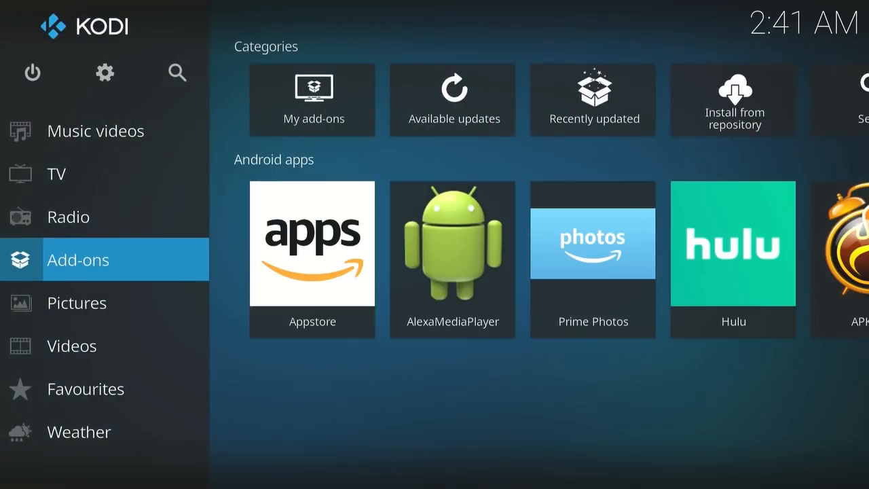
Step: Open the Interface settings from the home screen to reach the skin options
key(Up)
key(Up)
key(Up)
key(Up)
key(Up)
key(Up)
key(Up)
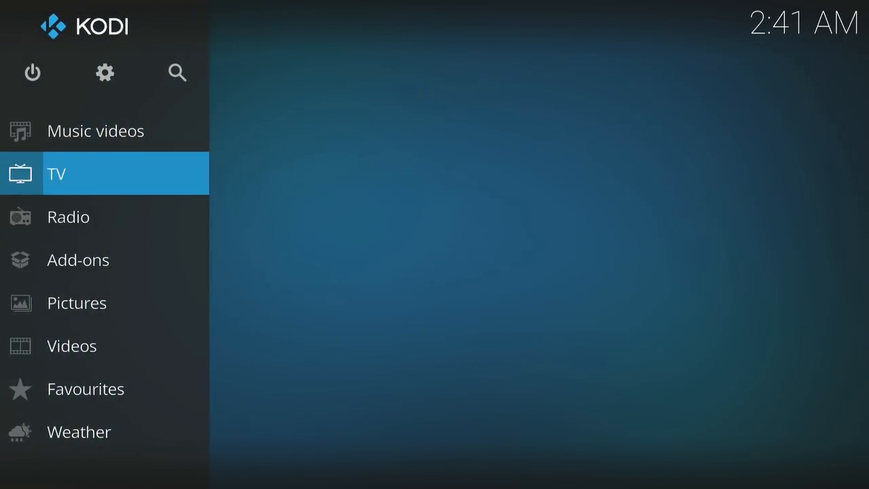
key(Right)
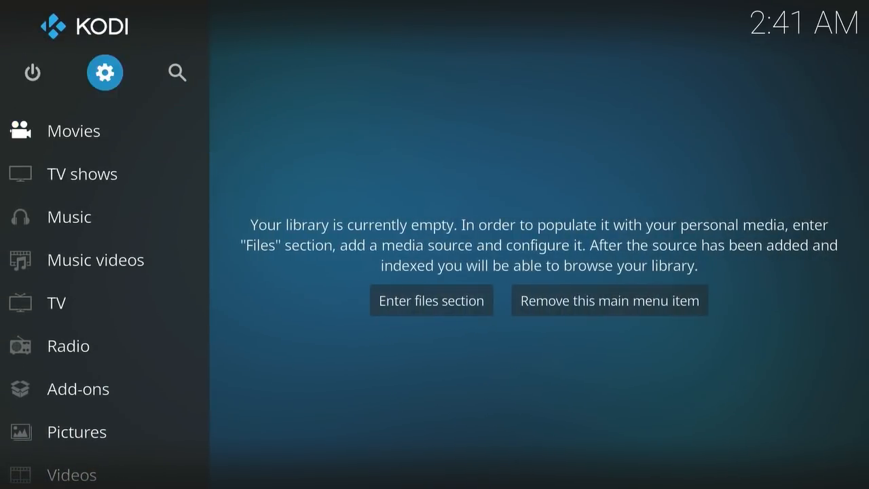
key(Return)
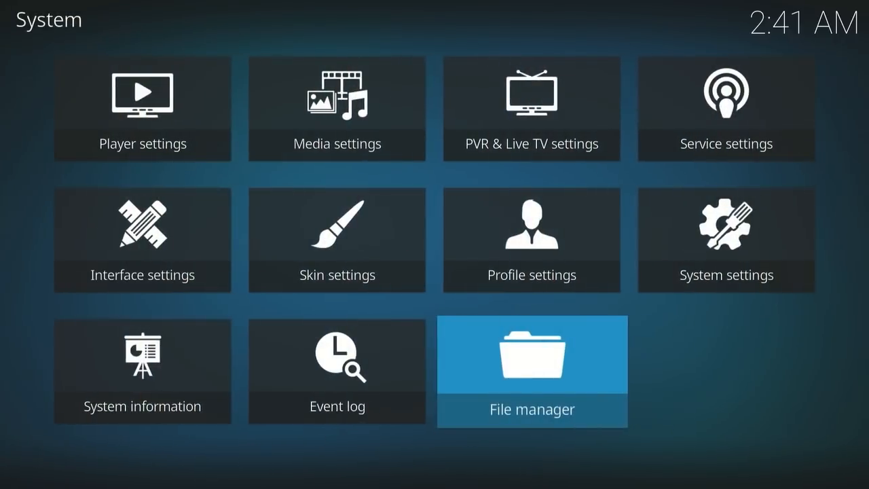
key(Up)
key(Left)
key(Left)
key(Left)
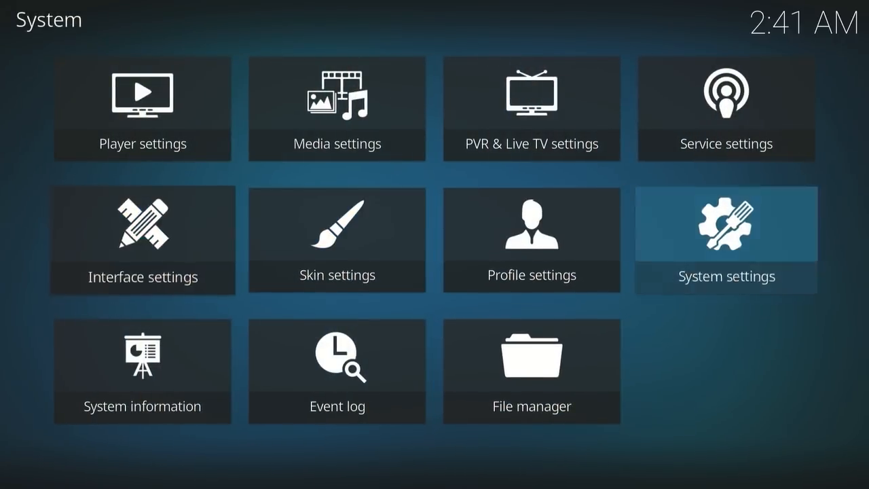
key(Right)
key(Return)
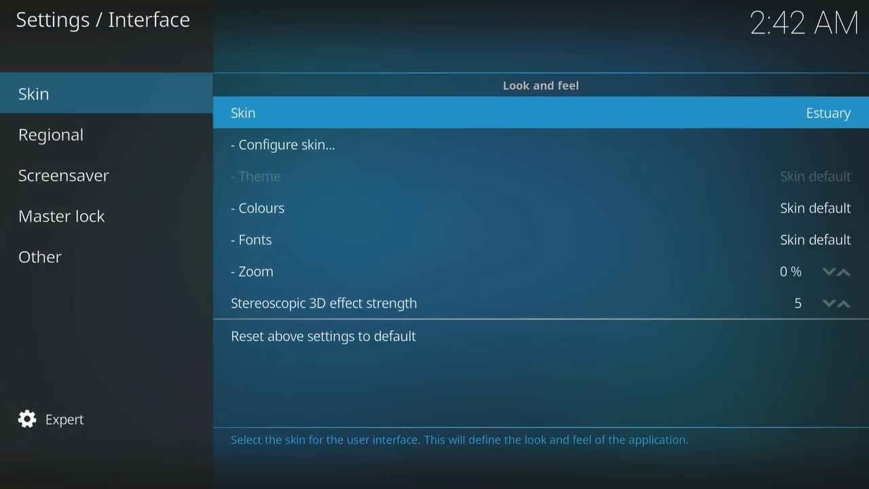
Step: Check the list of available skins, close it without choosing one, and return to the home screen
key(Return)
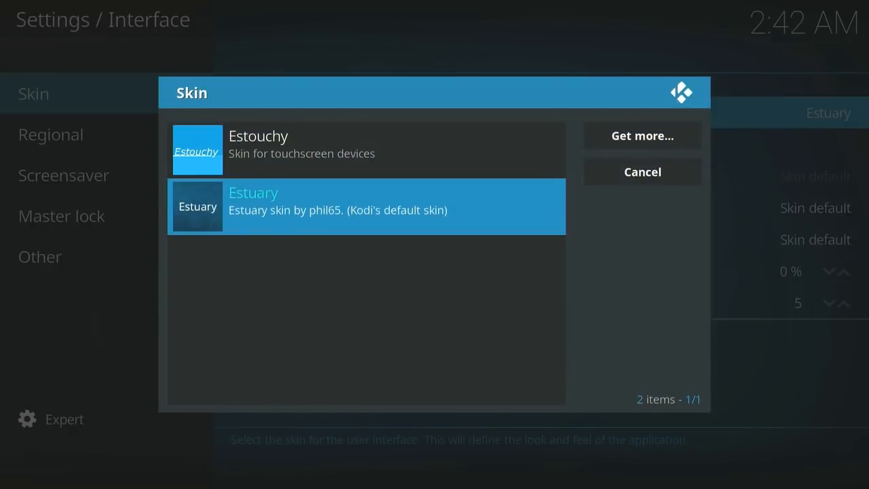
key(Right)
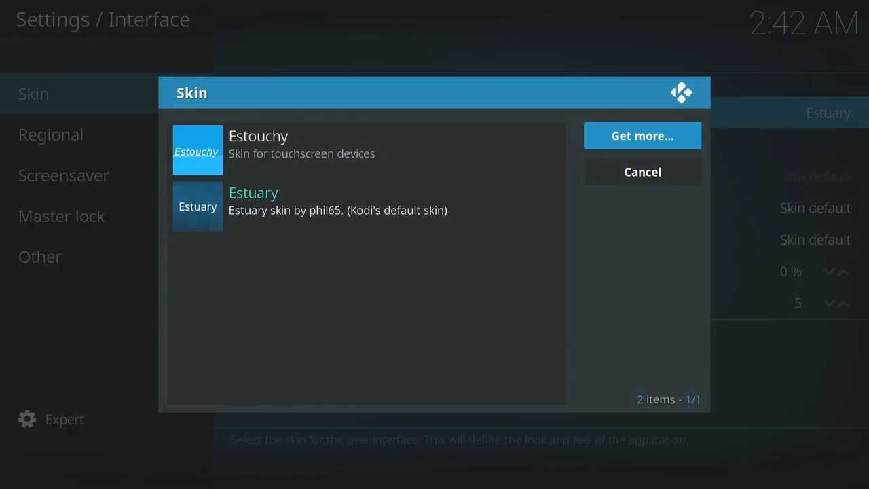
key(Escape)
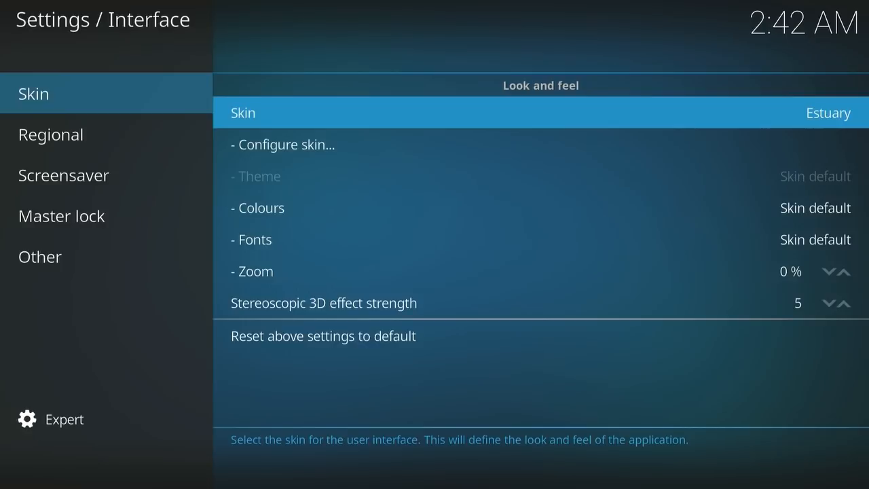
key(Escape)
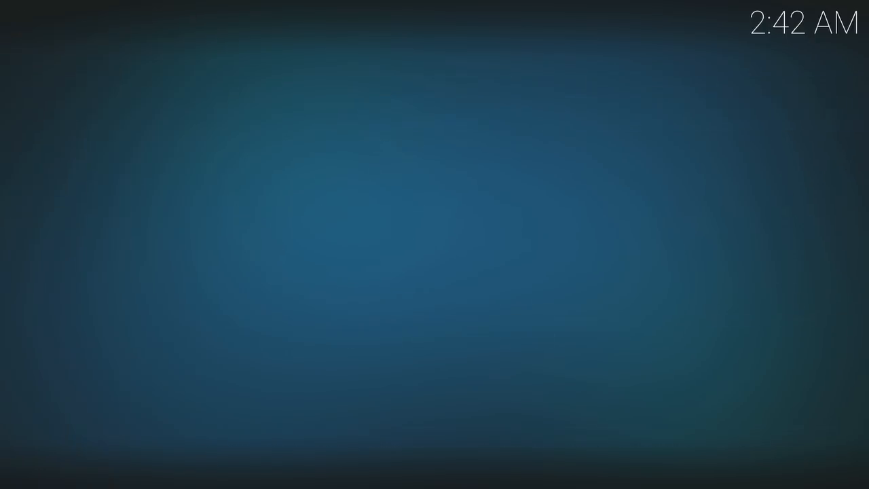
key(Escape)
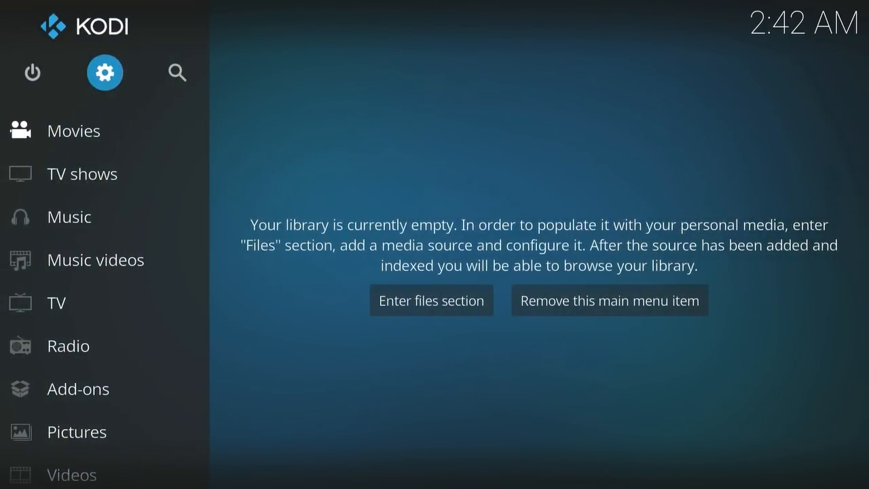
Step: Exit Kodi through its power options and launch the application again
key(Left)
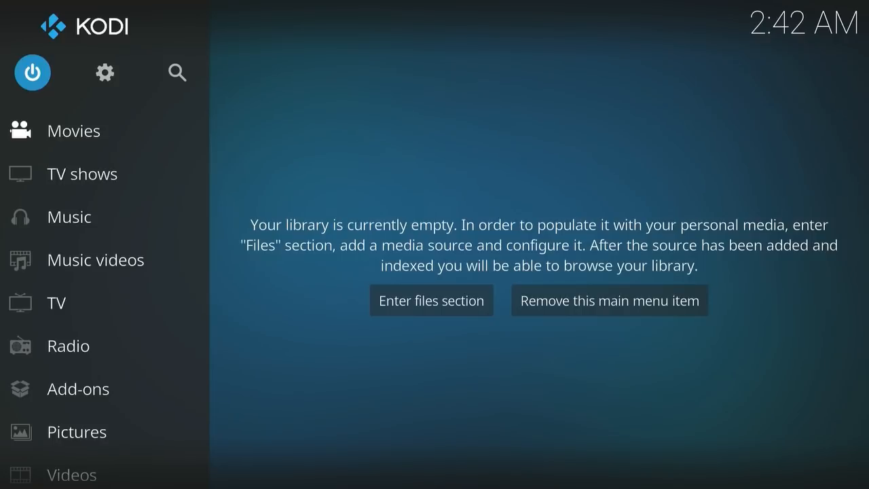
key(Return)
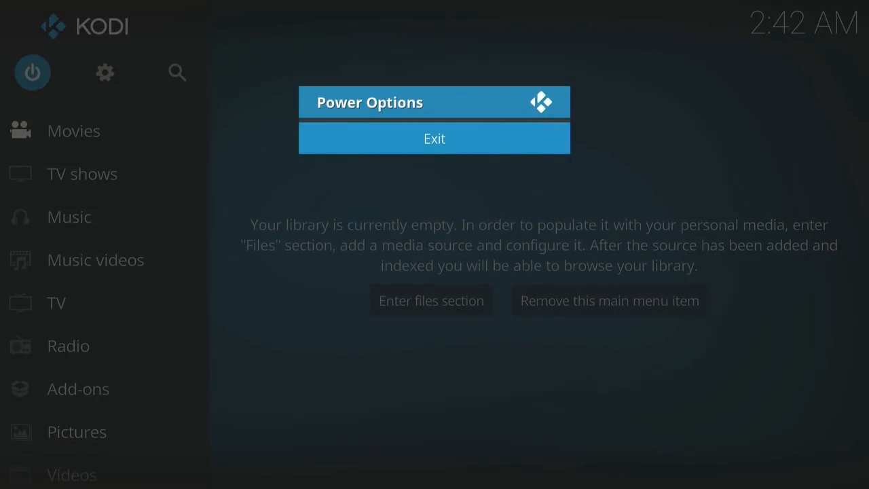
key(Return)
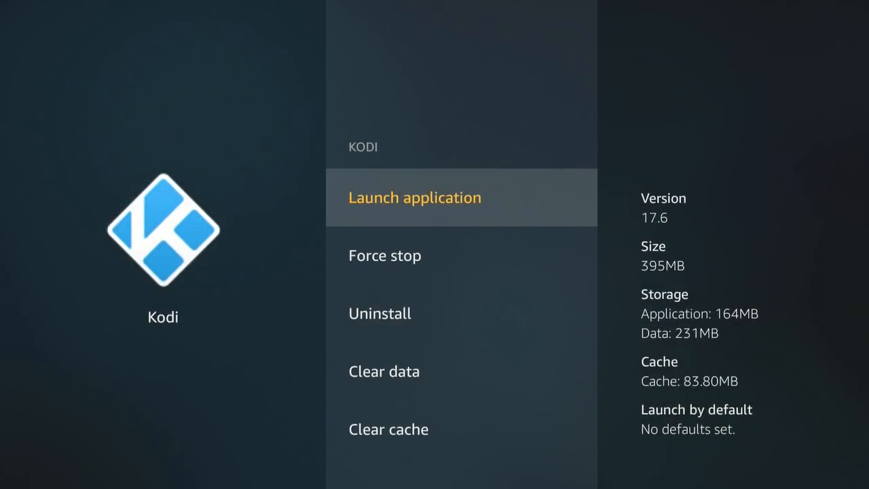
key(Return)
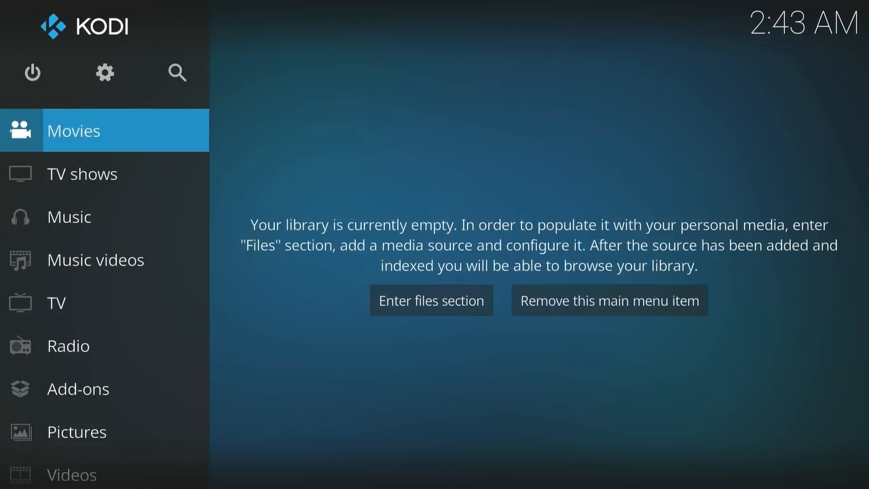
Step: Go to the Look and feel options in the Interface settings
key(Up)
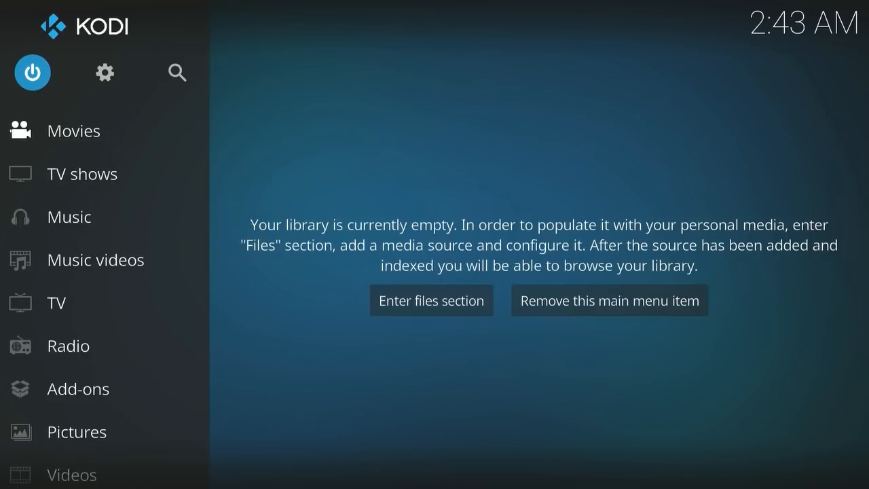
key(Right)
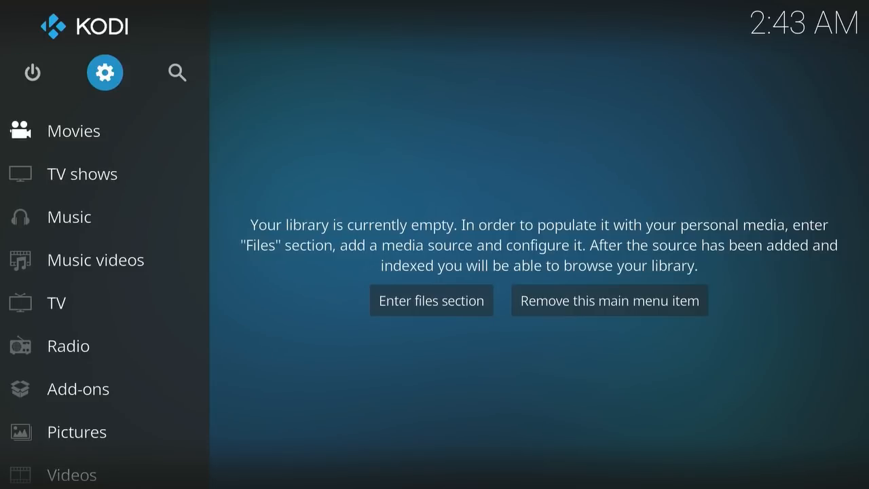
key(Return)
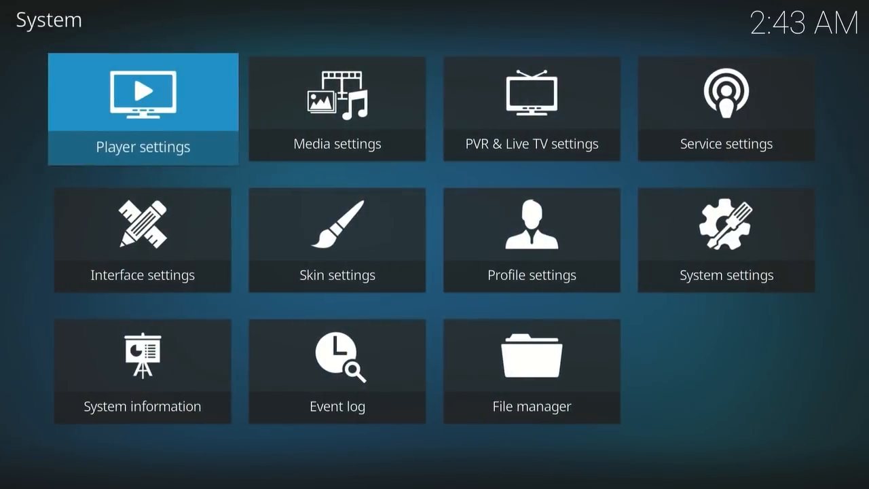
key(Down)
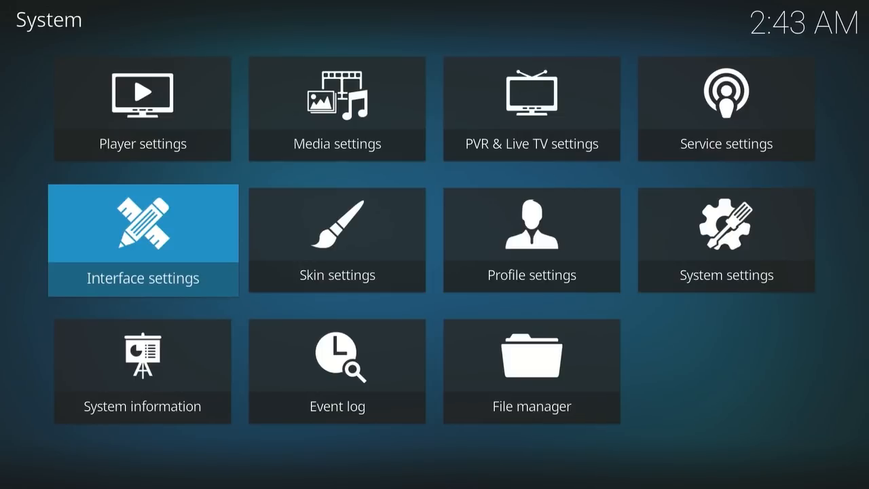
key(Return)
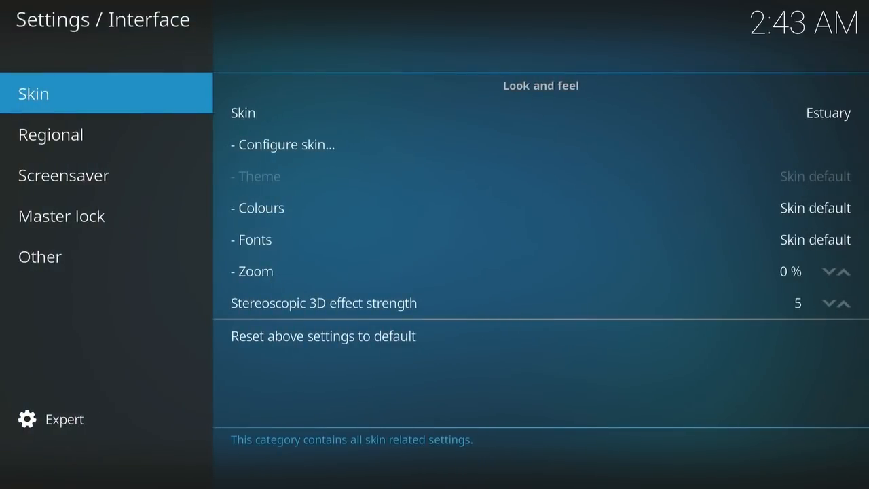
key(Right)
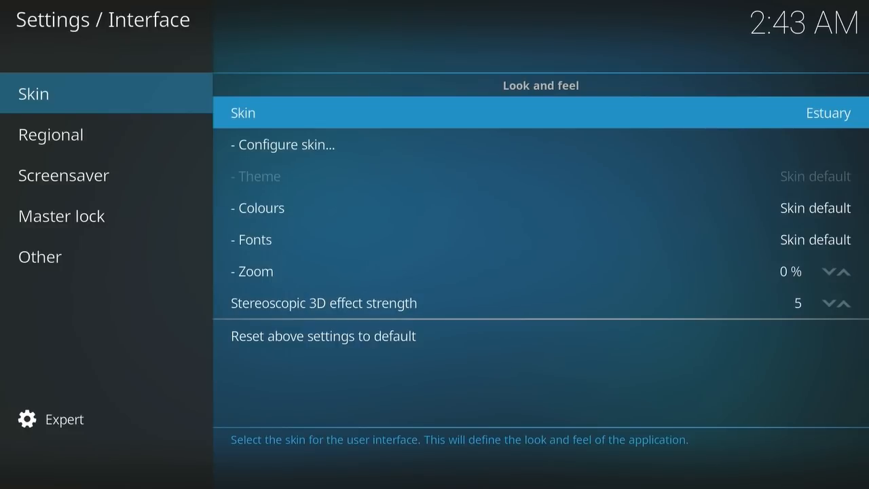
Step: Change the skin to Kodiflix TV, keep the change, and return to the home screen
key(Return)
key(Down)
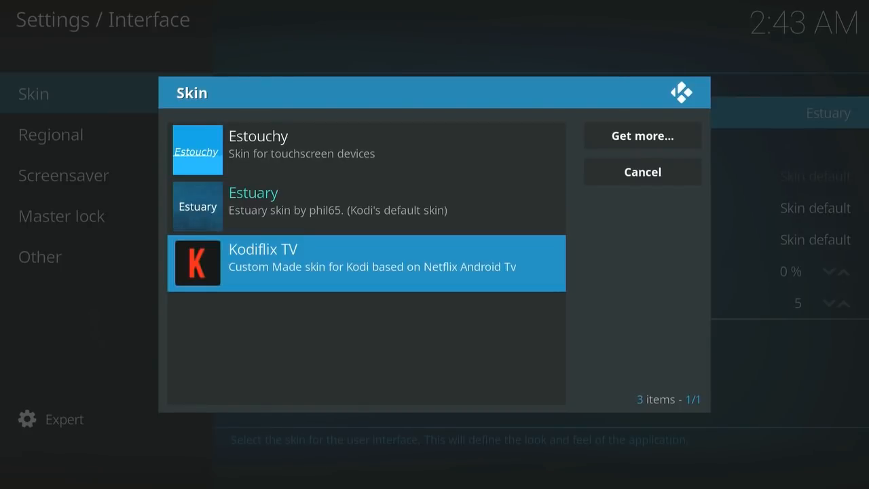
key(Return)
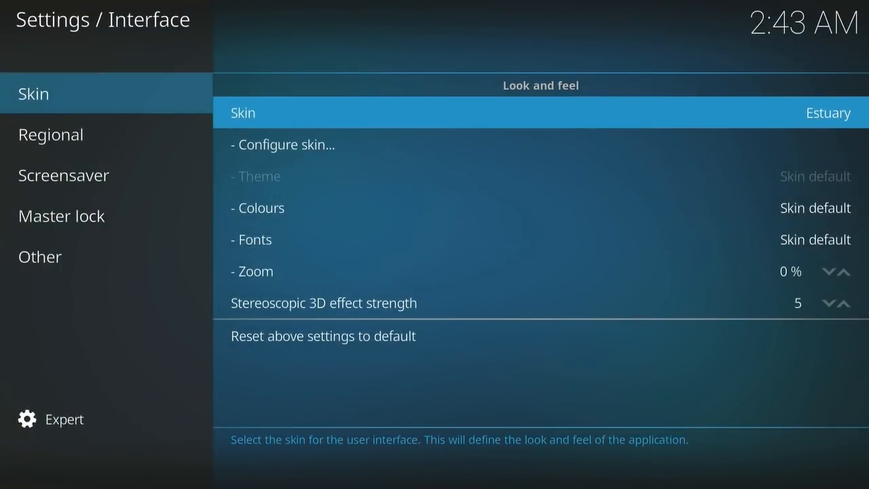
key(Left)
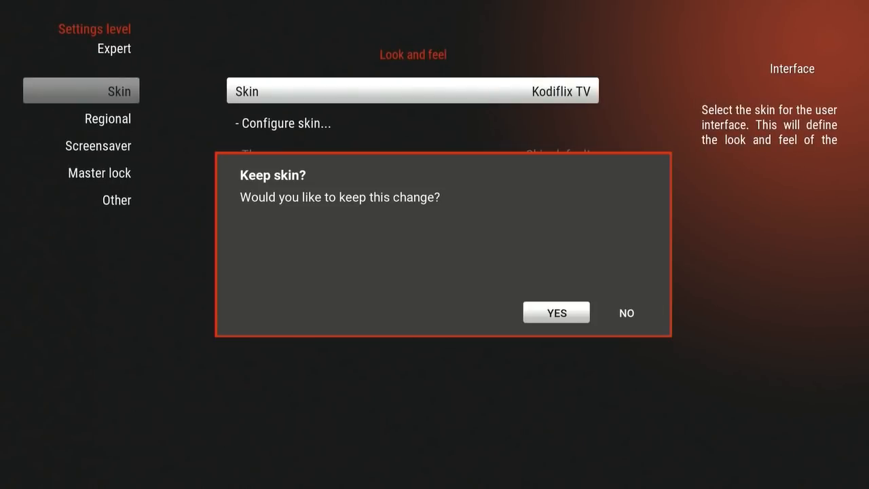
key(Return)
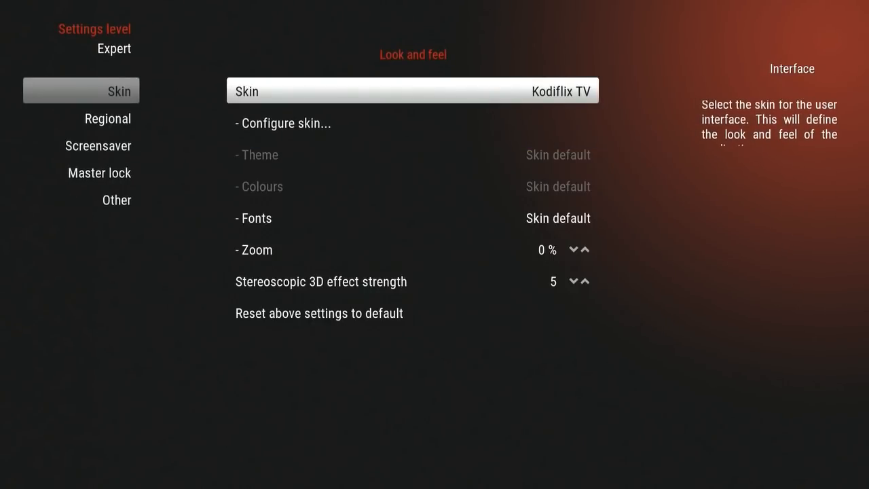
key(Escape)
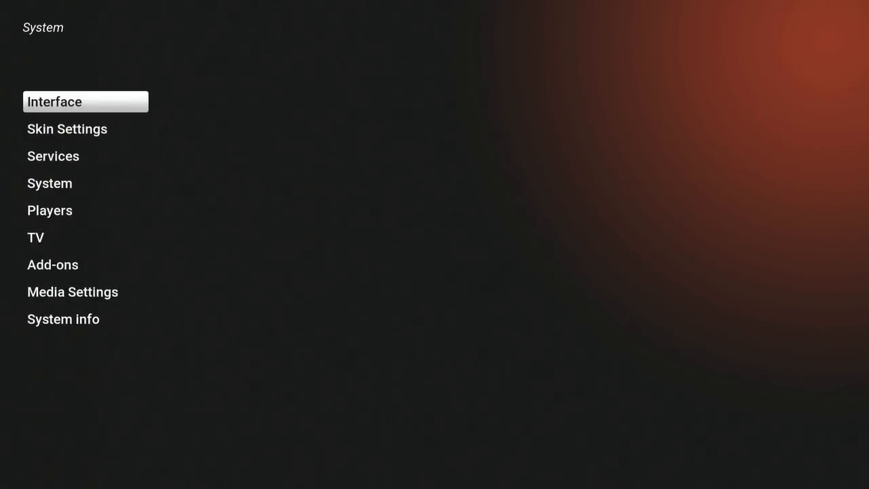
key(Escape)
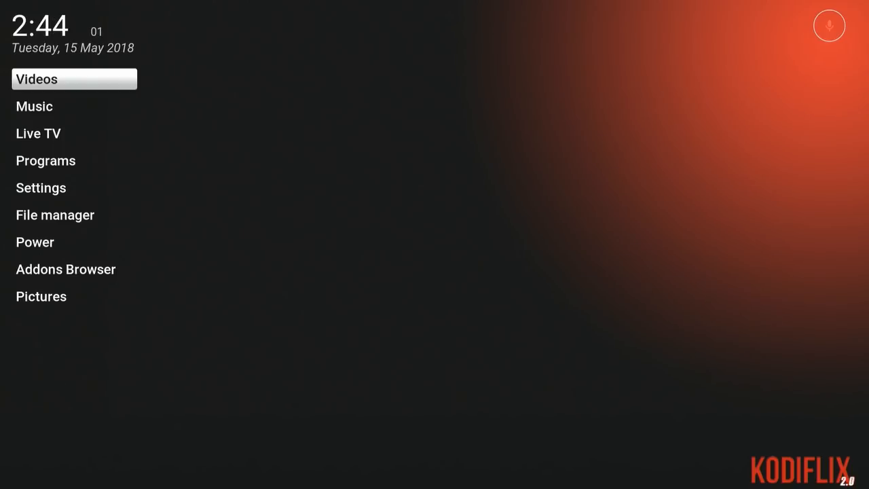
Step: Start adding a file source in the File manager and open its path for text entry
key(Down)
key(Down)
key(Down)
key(Down)
key(Down)
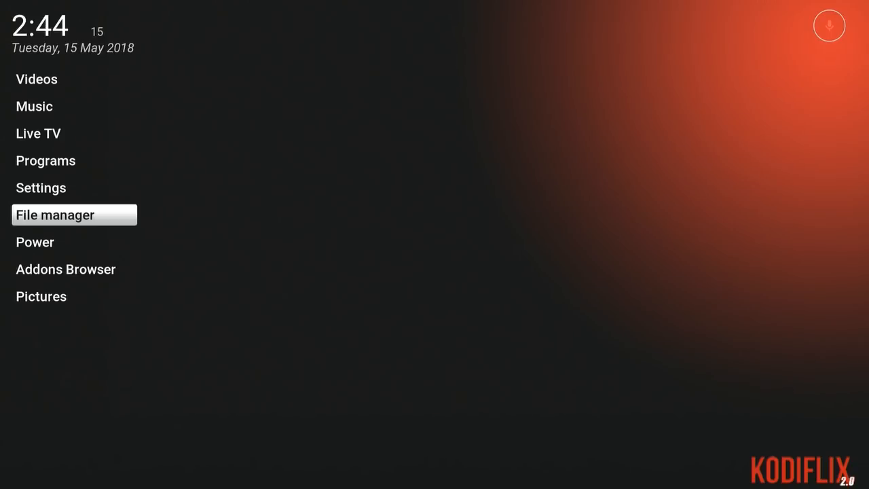
key(Return)
key(Down)
key(Down)
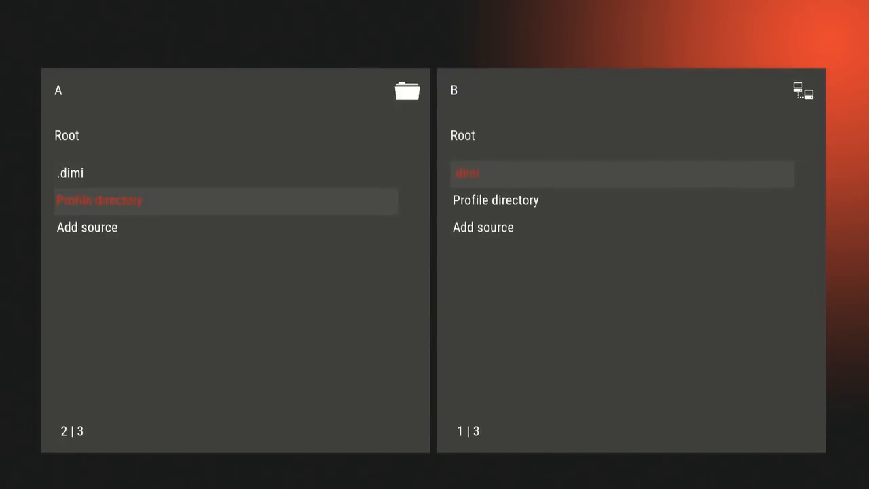
key(Return)
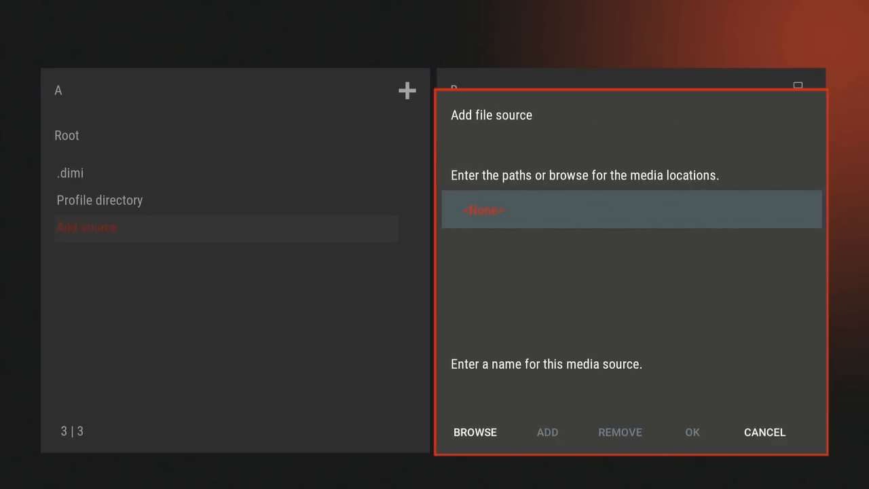
key(Return)
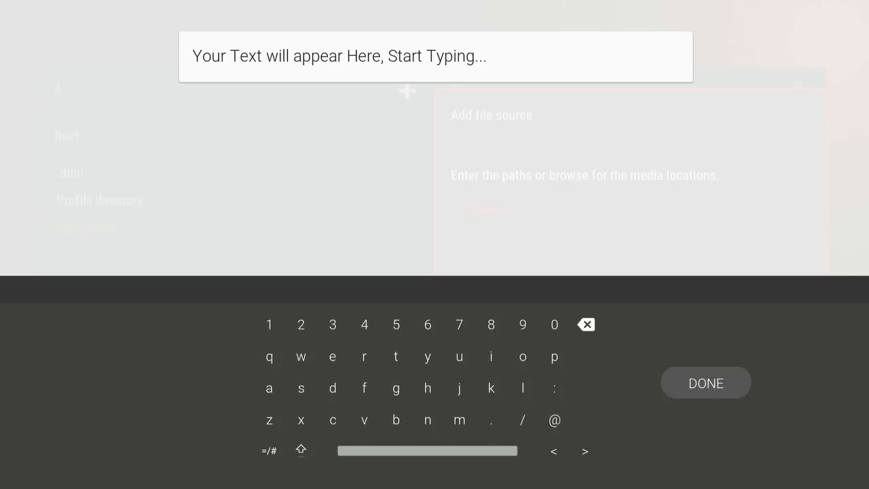
key(Up)
key(Left)
key(Left)
key(Down)
key(Down)
key(Left)
key(Left)
key(Left)
key(Return)
key(Up)
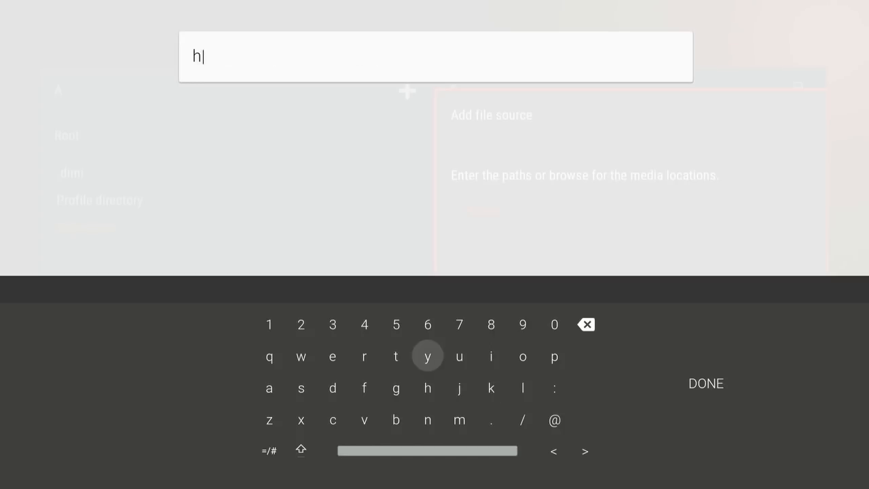
key(Left)
key(Return)
key(Return)
key(Right)
key(Right)
key(Right)
key(Right)
key(Right)
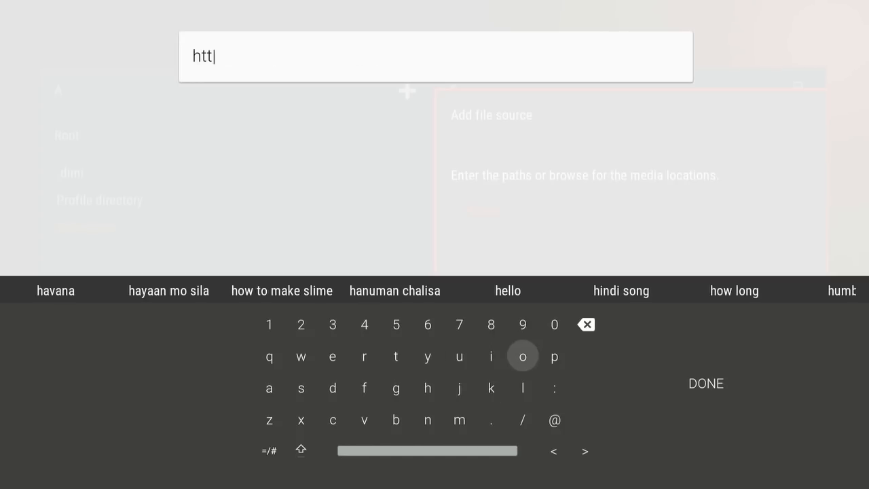
key(Return)
key(Down)
key(Return)
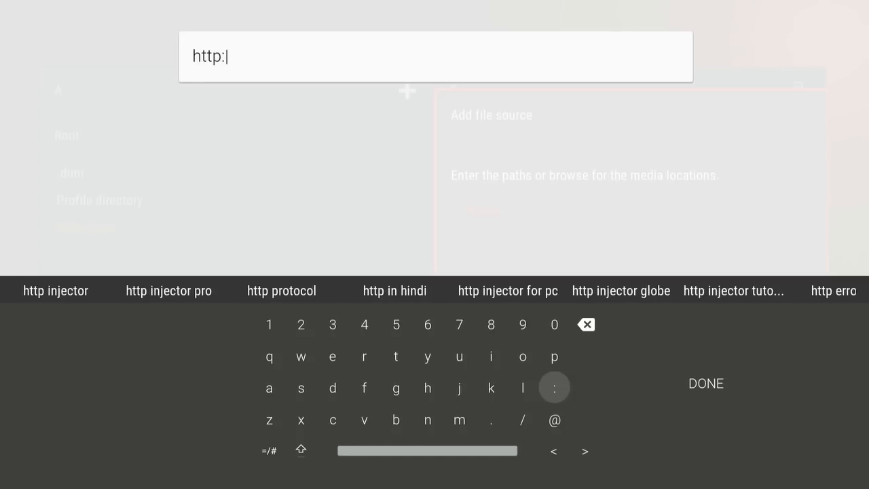
key(Down)
key(Left)
key(Return)
key(Return)
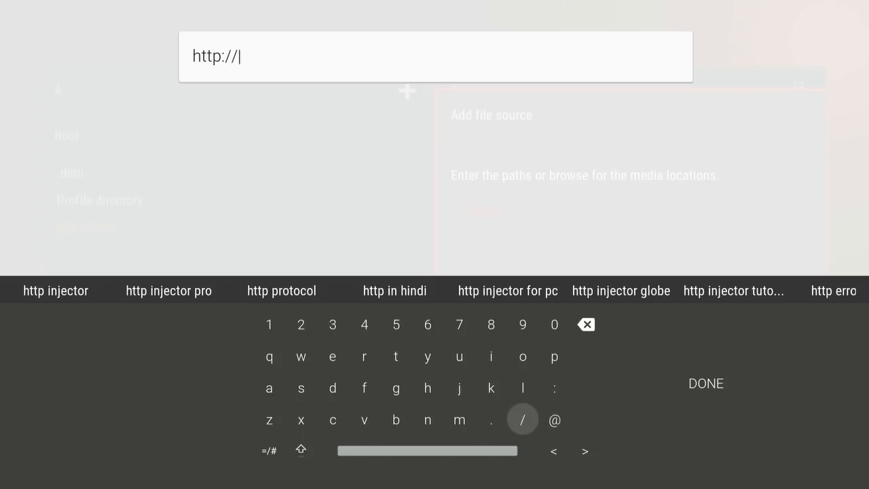
key(Up)
key(Up)
key(Left)
key(Left)
key(Left)
key(Left)
key(Left)
key(Return)
key(Left)
key(Return)
key(Right)
key(Right)
key(Right)
key(Right)
key(Right)
key(Right)
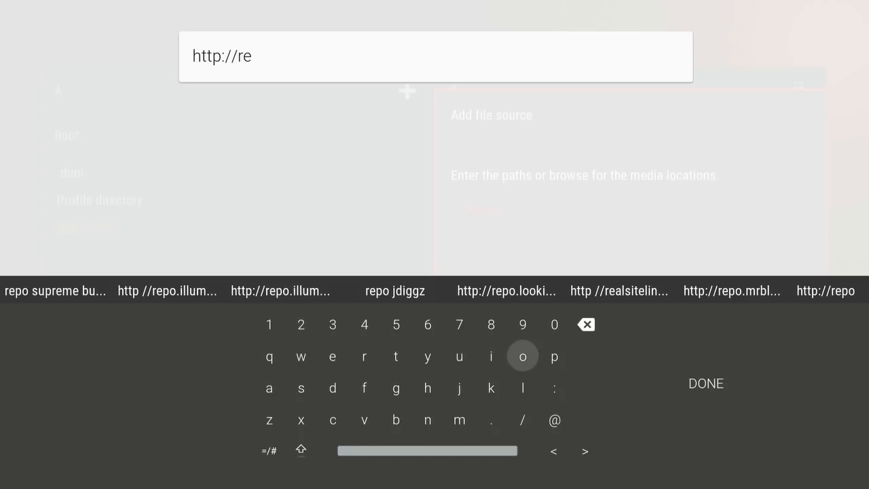
key(Return)
key(Left)
key(Return)
key(Down)
key(Down)
key(Down)
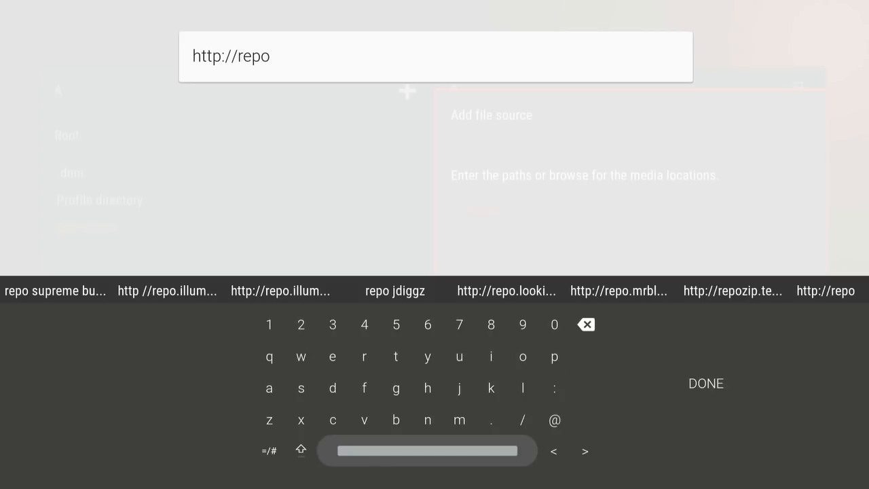
key(Up)
key(Left)
key(Return)
key(Left)
key(Return)
key(Up)
key(Up)
key(Left)
key(Left)
key(Left)
key(Return)
key(Down)
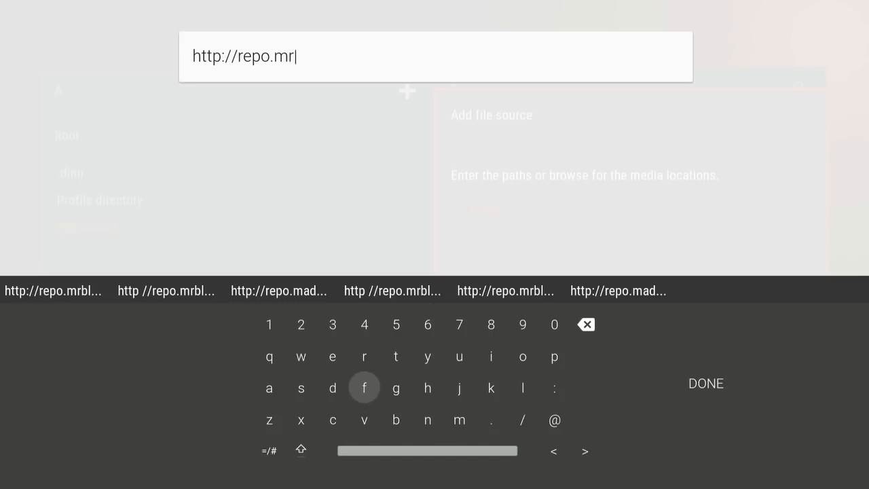
key(Down)
key(Right)
key(Return)
key(Up)
key(Right)
key(Right)
key(Right)
key(Right)
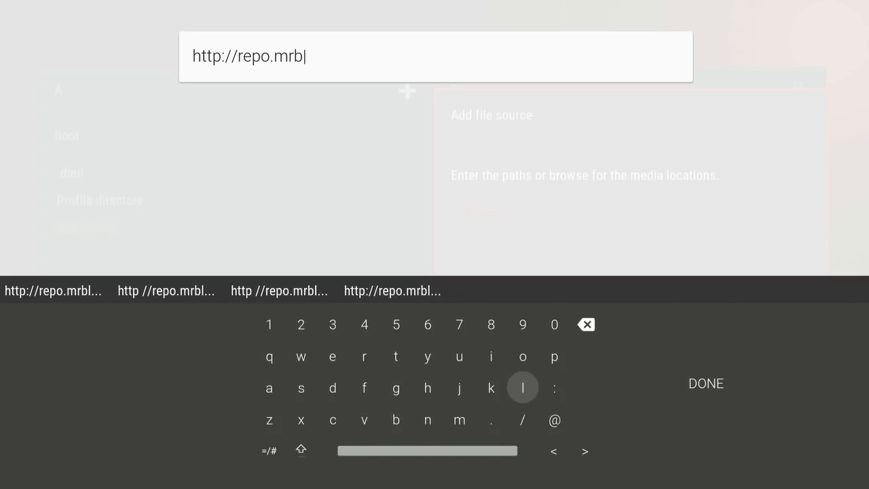
key(Left)
key(Left)
key(Left)
key(Left)
key(Left)
key(Left)
key(Left)
key(Left)
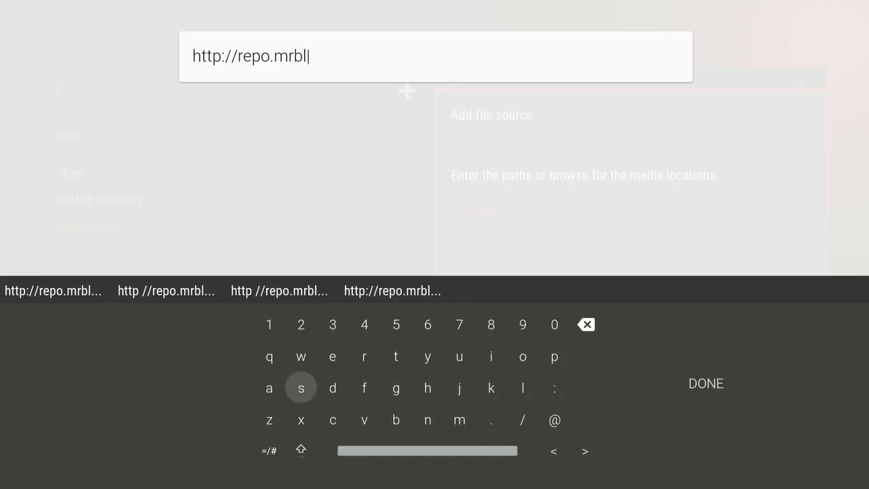
key(Return)
key(Down)
key(Right)
key(Right)
key(Right)
key(Right)
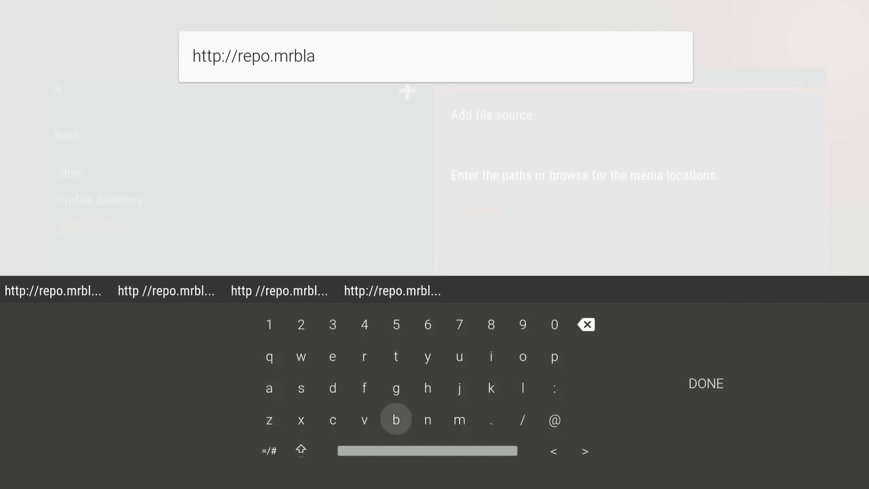
key(Right)
key(Right)
key(Return)
key(Up)
key(Up)
key(Right)
key(Right)
key(Return)
key(Down)
key(Down)
key(Left)
key(Return)
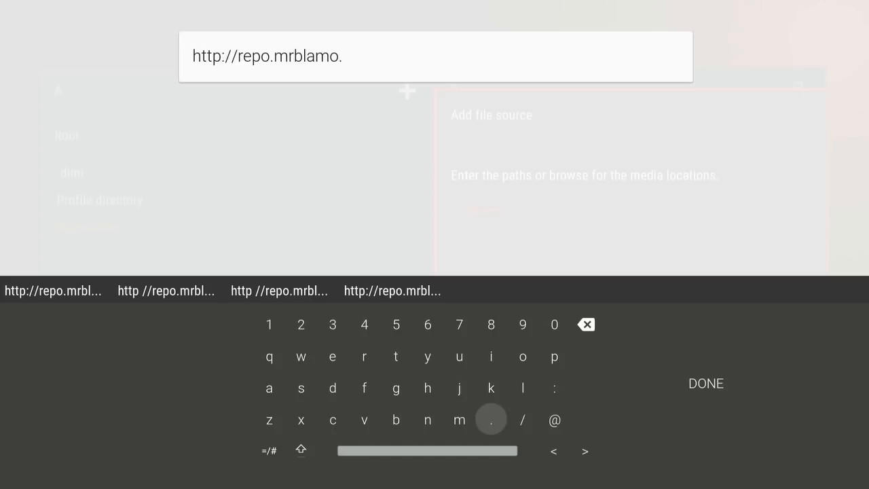
key(Left)
key(Left)
key(Left)
key(Left)
key(Left)
key(Left)
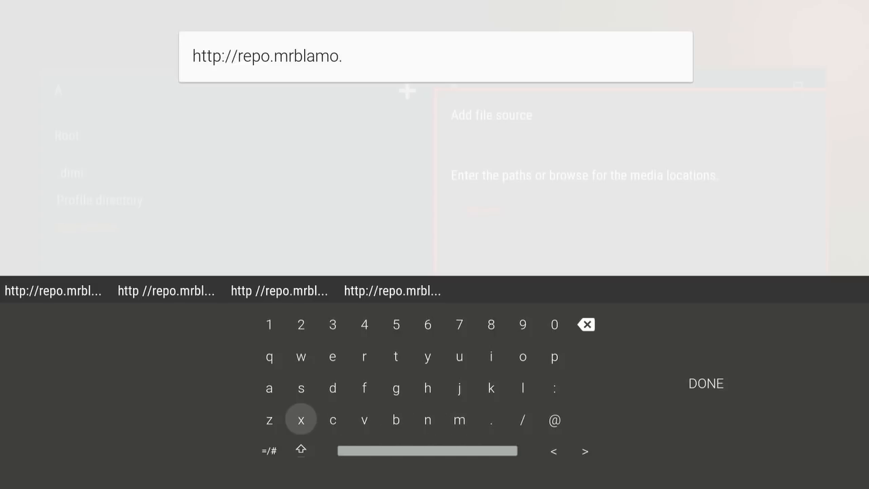
key(Return)
key(Up)
key(Up)
key(Right)
key(Right)
key(Right)
key(Right)
key(Return)
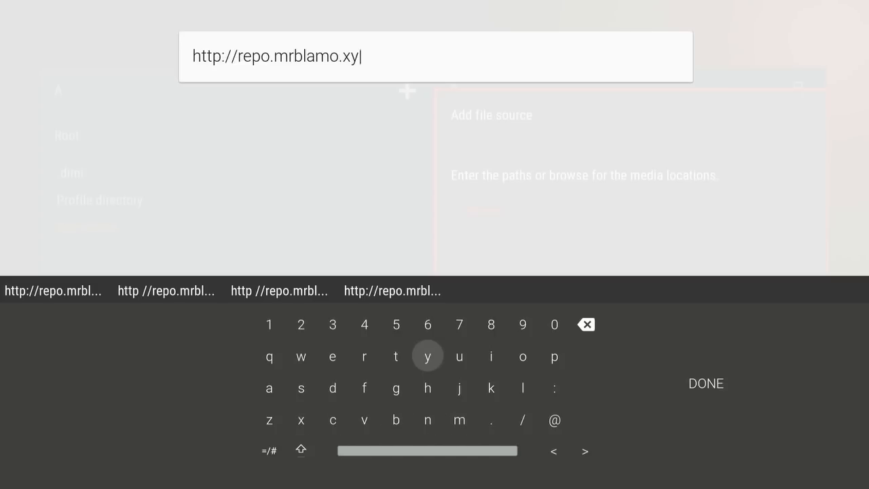
key(Down)
key(Down)
key(Left)
key(Left)
key(Left)
key(Left)
key(Left)
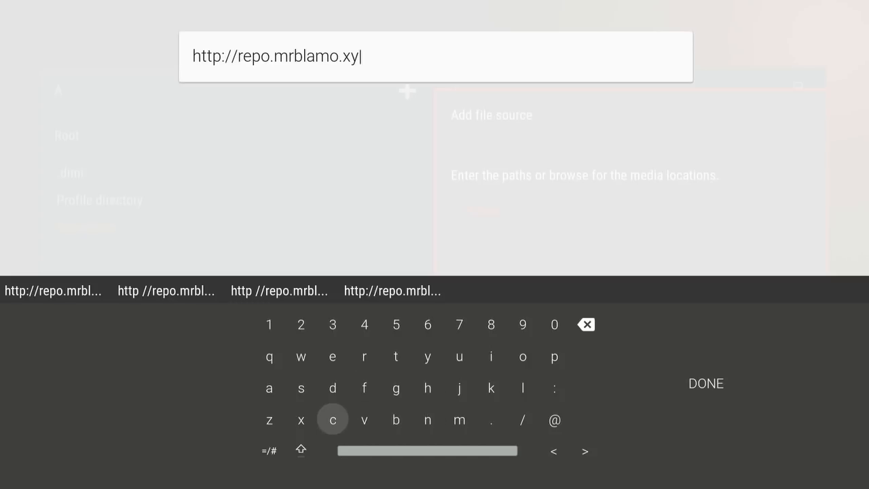
key(Return)
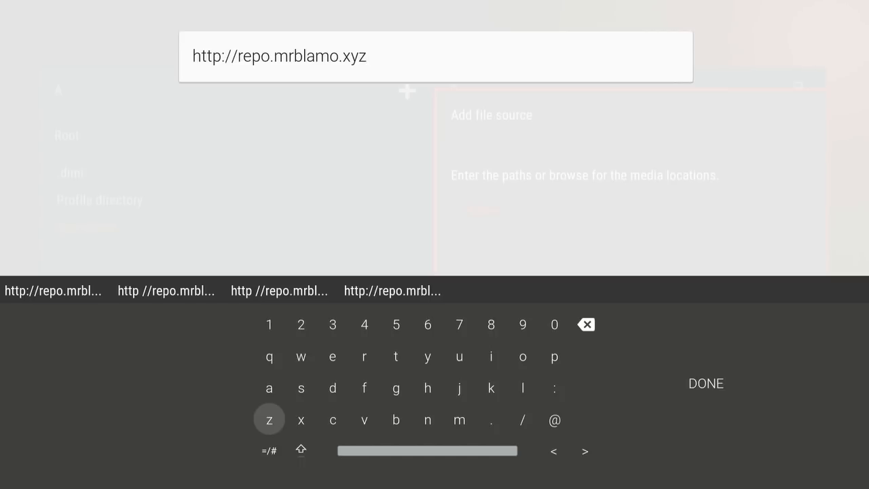
key(Left)
key(Return)
Step: Name the new media source .blamo and confirm the entry
key(Down)
key(Return)
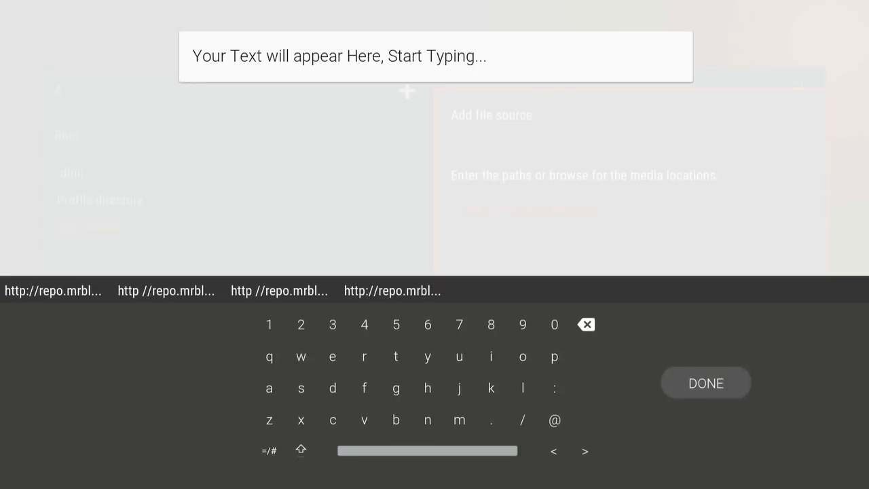
key(Left)
key(Left)
key(Left)
key(Down)
key(Down)
key(Down)
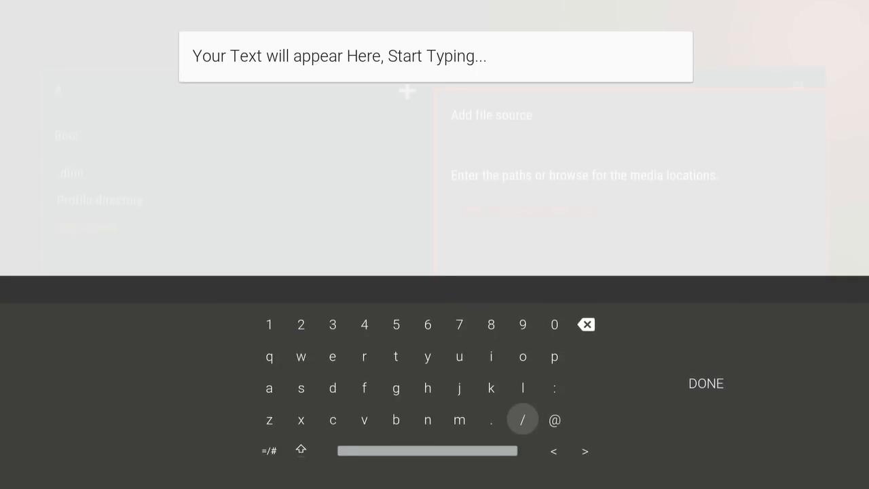
key(Left)
key(Return)
key(Left)
key(Left)
key(Left)
key(Return)
key(Up)
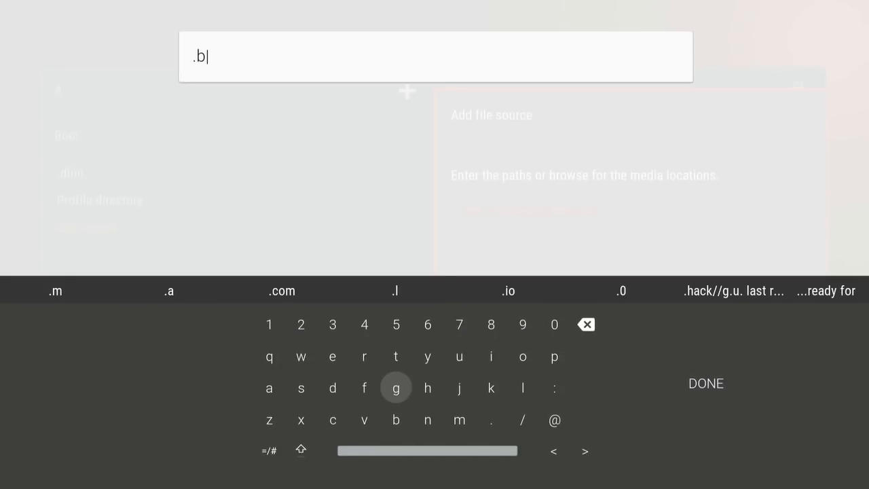
key(Right)
key(Right)
key(Right)
key(Right)
key(Return)
key(Right)
key(Right)
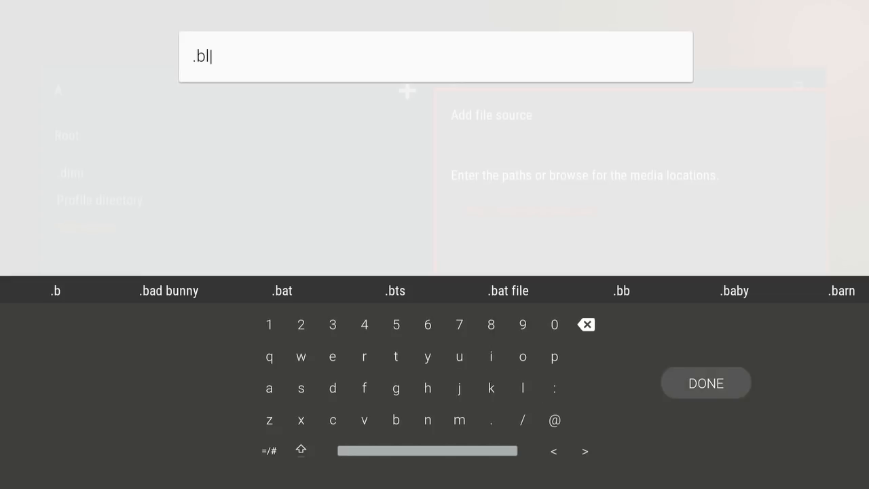
key(Right)
key(Return)
key(Down)
key(Right)
key(Right)
key(Right)
key(Right)
key(Right)
key(Right)
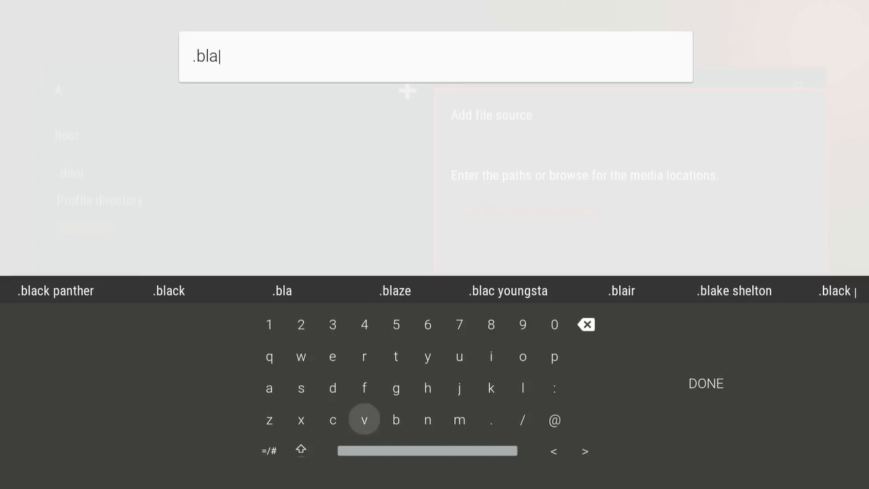
key(Return)
key(Up)
key(Up)
key(Right)
key(Right)
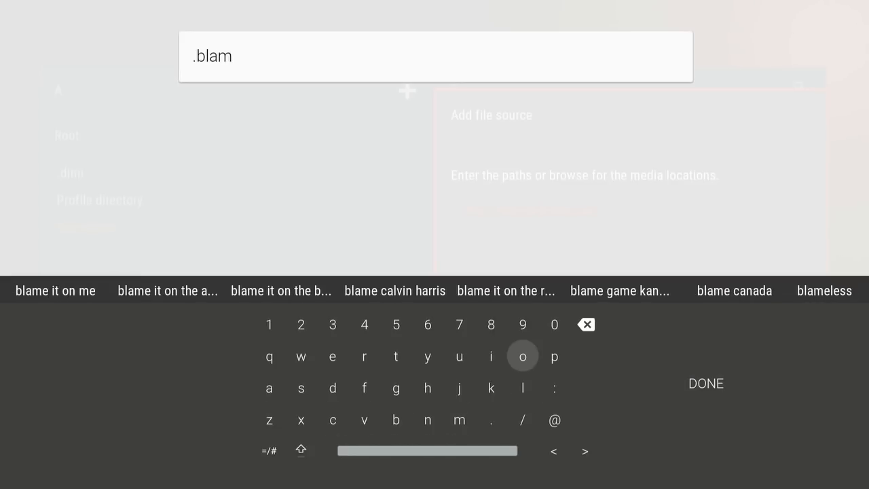
key(Return)
key(Right)
key(Right)
key(Return)
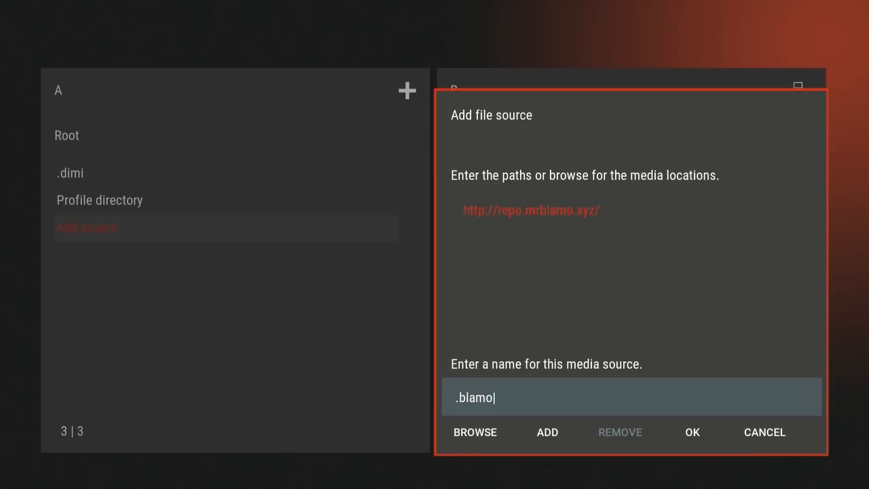
Step: Save the new .blamo file source
key(Down)
key(Right)
key(Right)
key(Return)
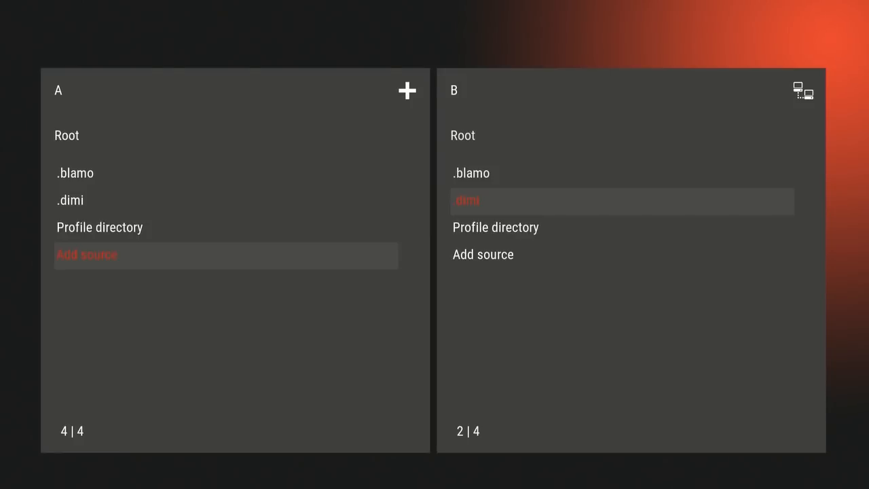
Step: Review the path and name of the existing .dimi file source without changing it, and return to the home screen
key(Up)
key(Up)
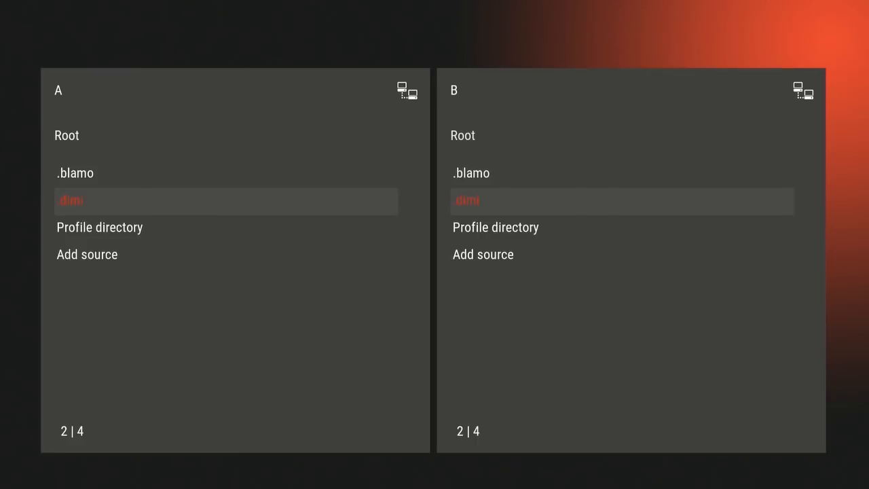
key(c)
key(Return)
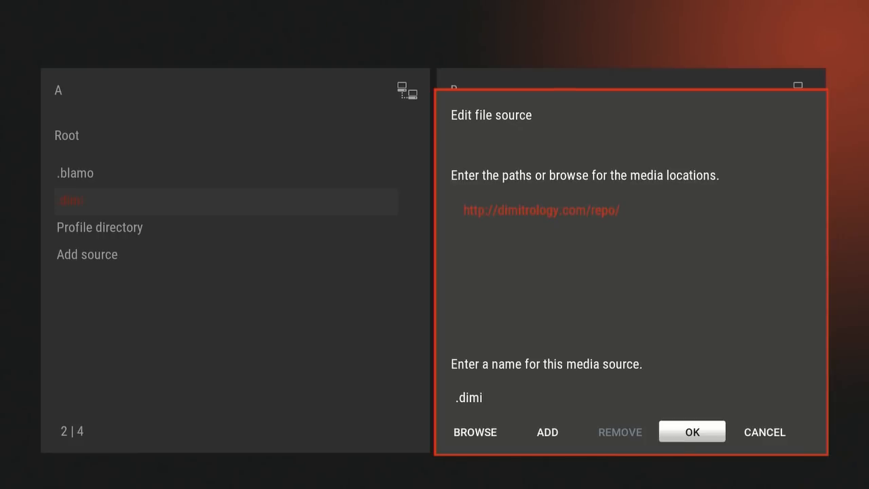
key(Right)
key(Return)
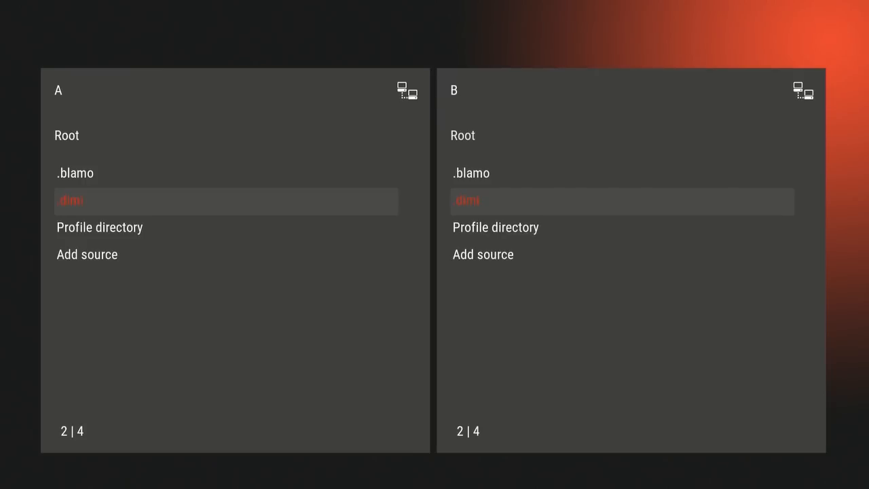
key(Escape)
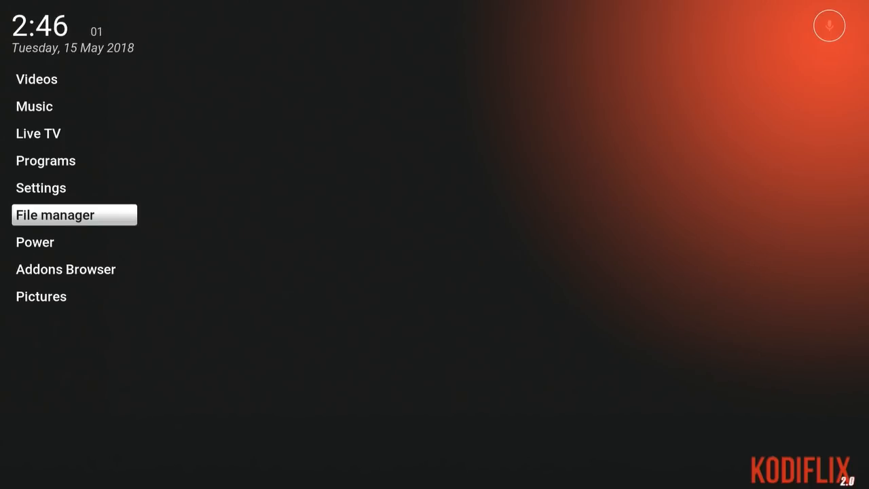
key(Up)
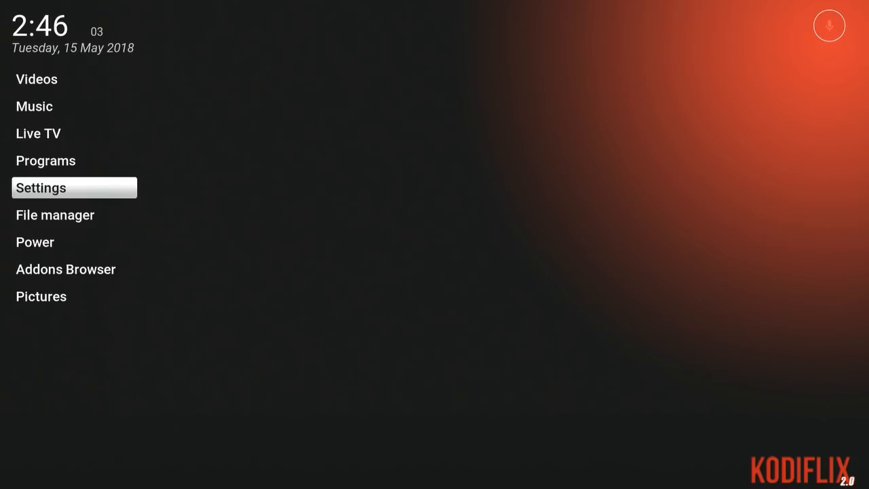
key(Return)
key(Down)
key(Down)
key(Down)
key(Down)
key(Down)
key(Down)
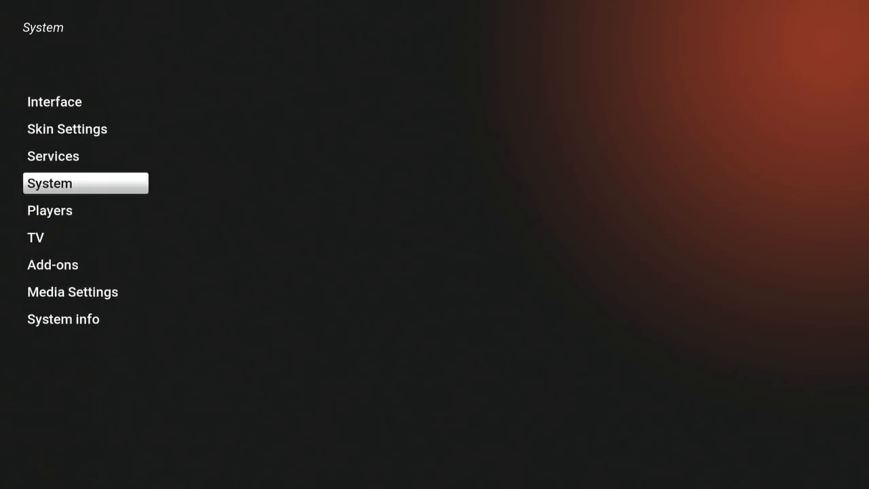
key(Return)
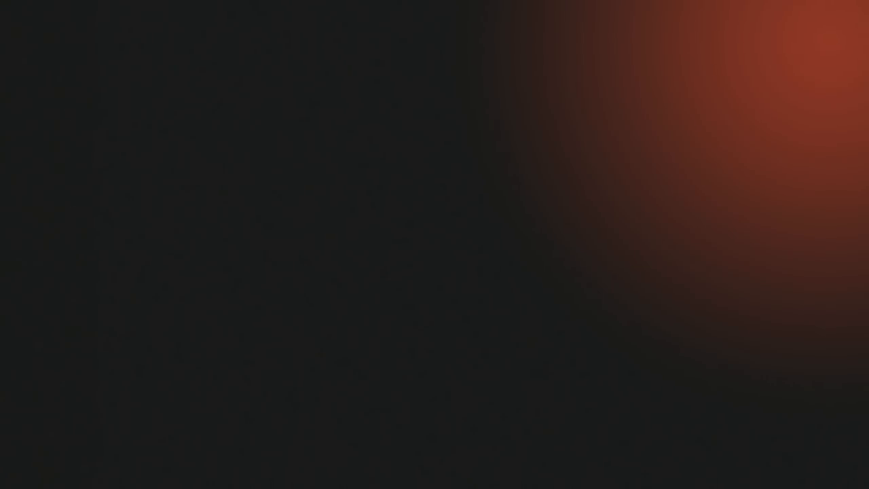
key(Right)
key(Right)
key(Right)
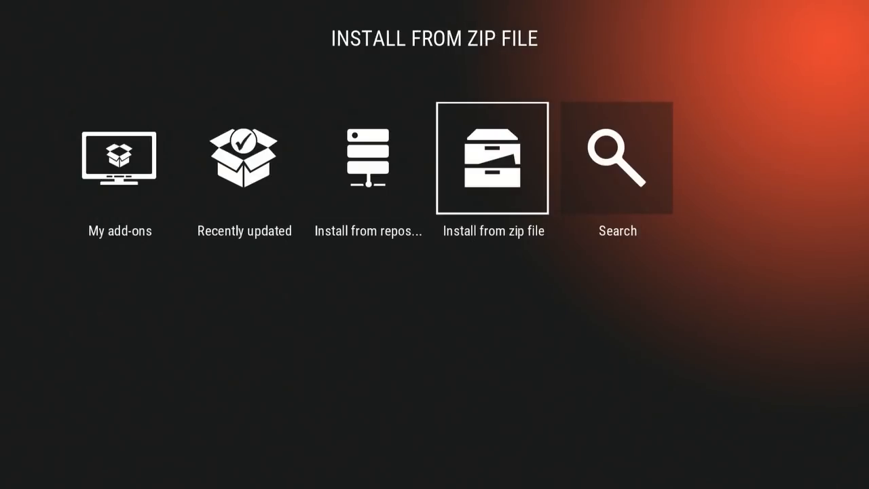
key(Return)
key(Down)
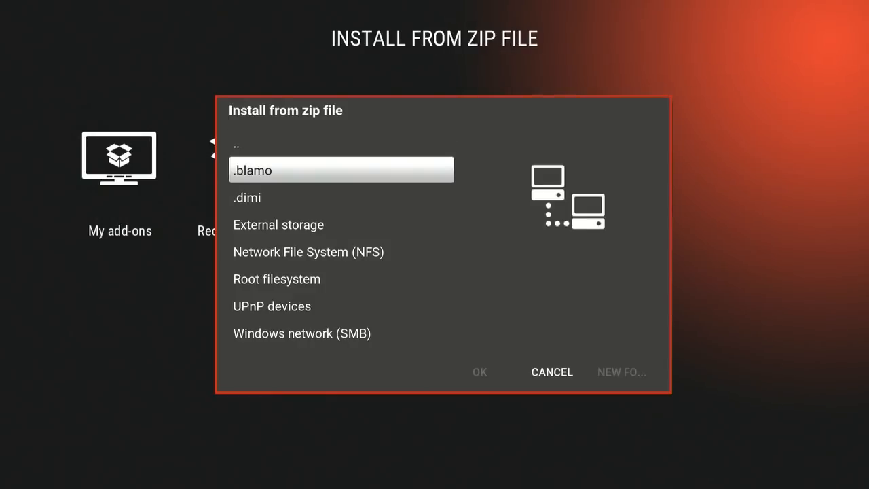
key(BackSpace)
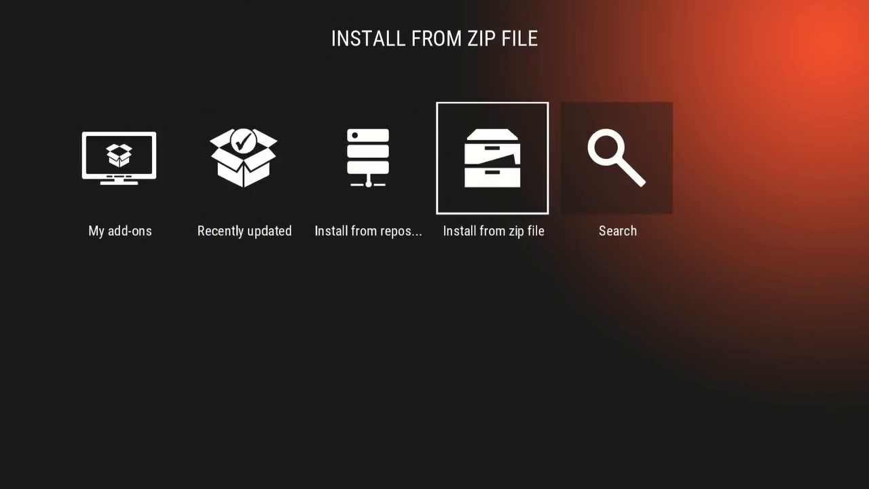
key(BackSpace)
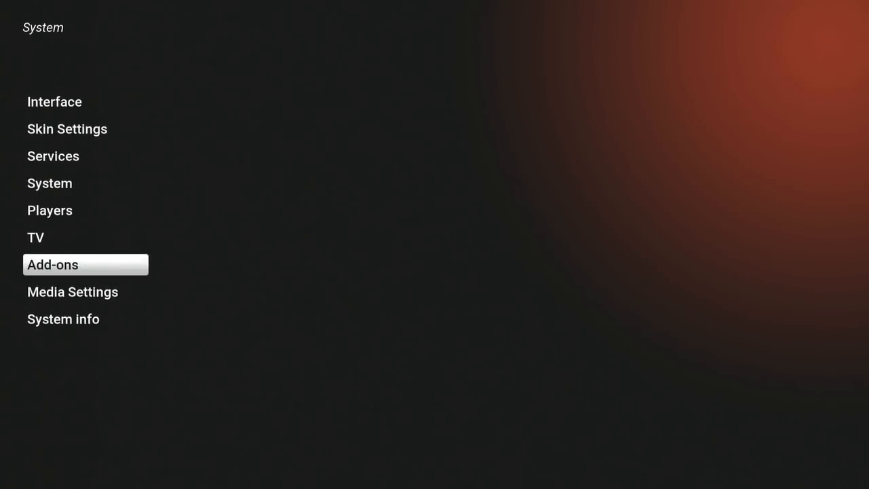
key(BackSpace)
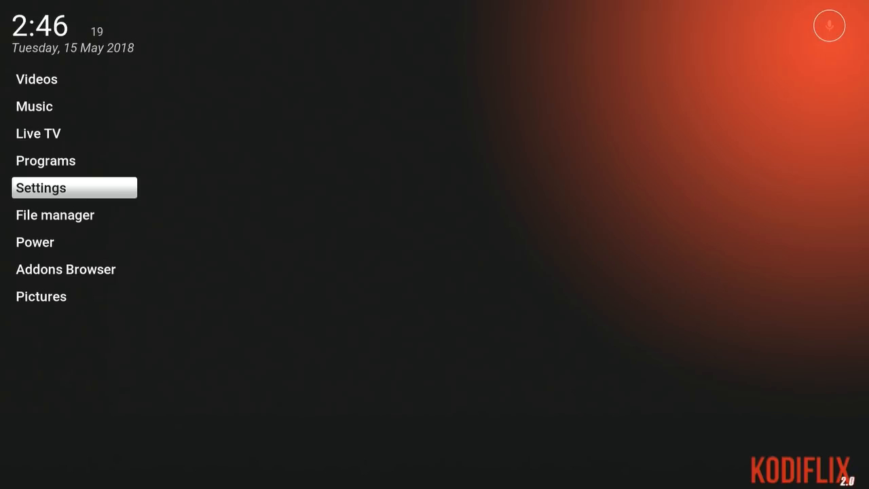
Step: Install the add-on repository repository.blamo-0.1.3.zip from the .blamo source
key(Return)
key(Return)
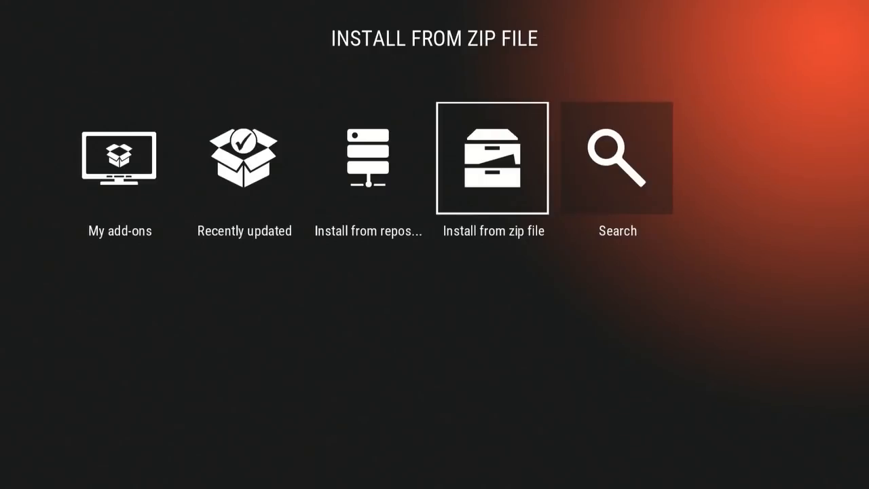
key(Return)
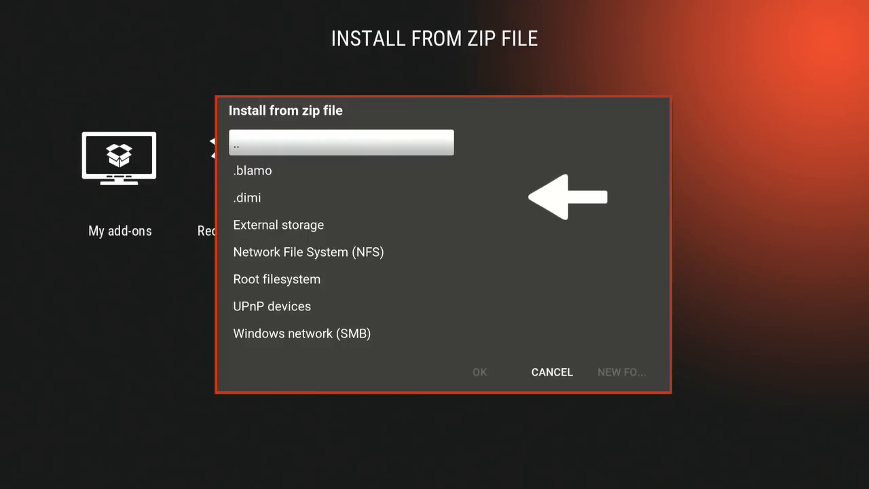
key(Down)
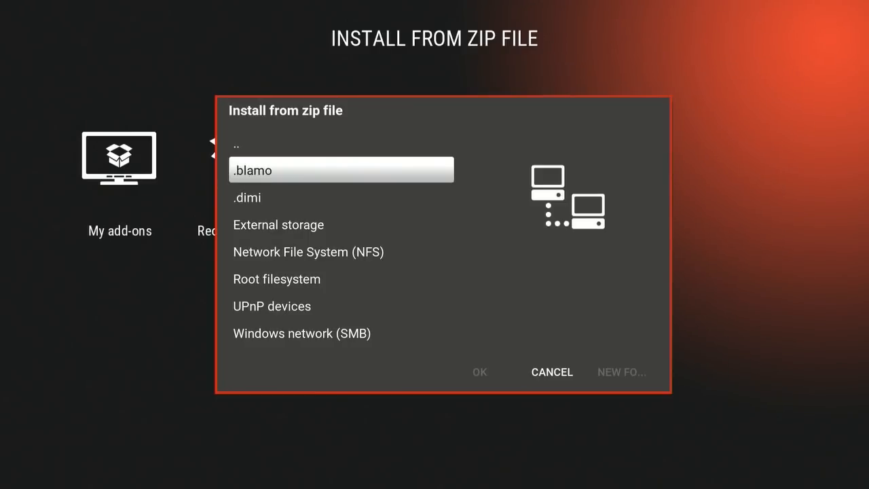
key(Return)
key(Down)
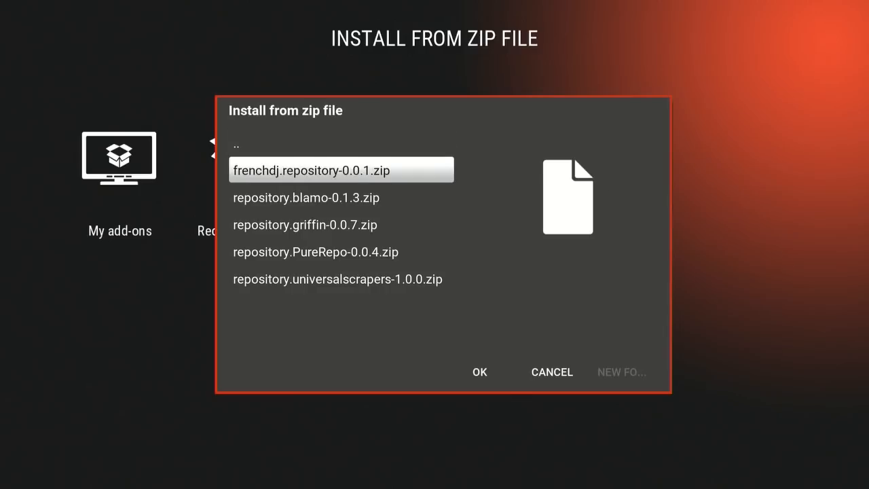
key(Down)
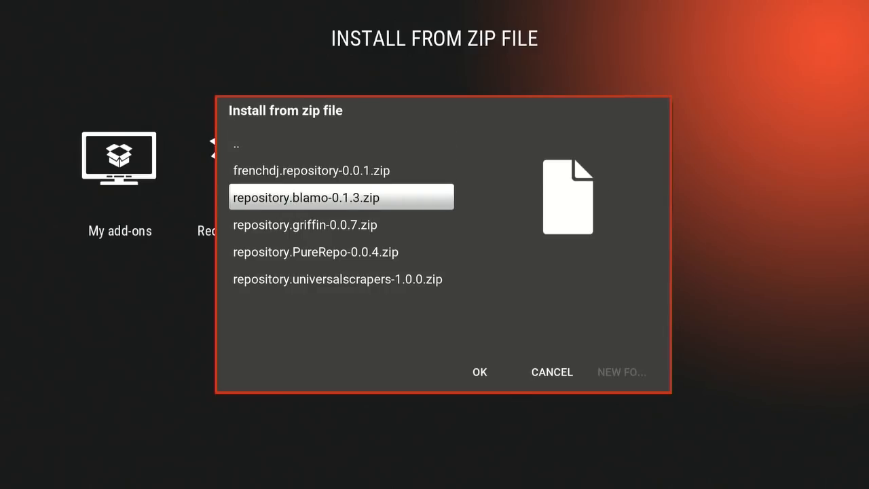
key(Return)
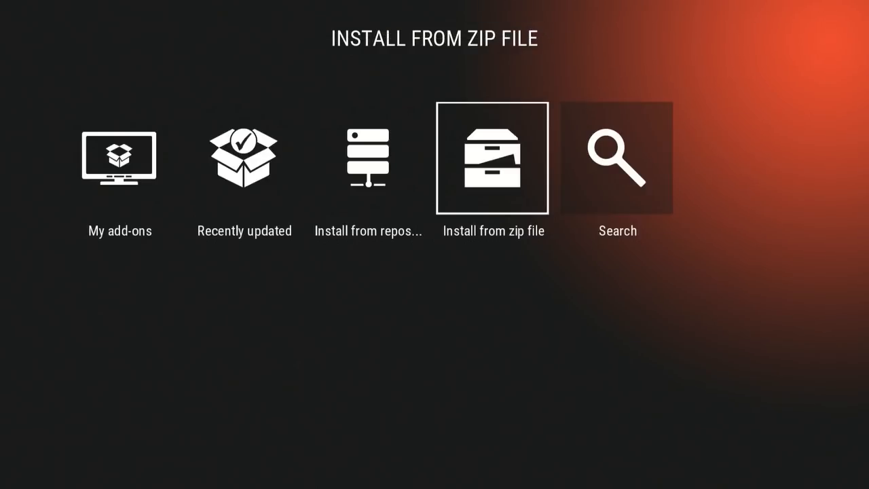
Step: Browse the installable repositories and open the video add-ons of the Blamo Repo
key(Left)
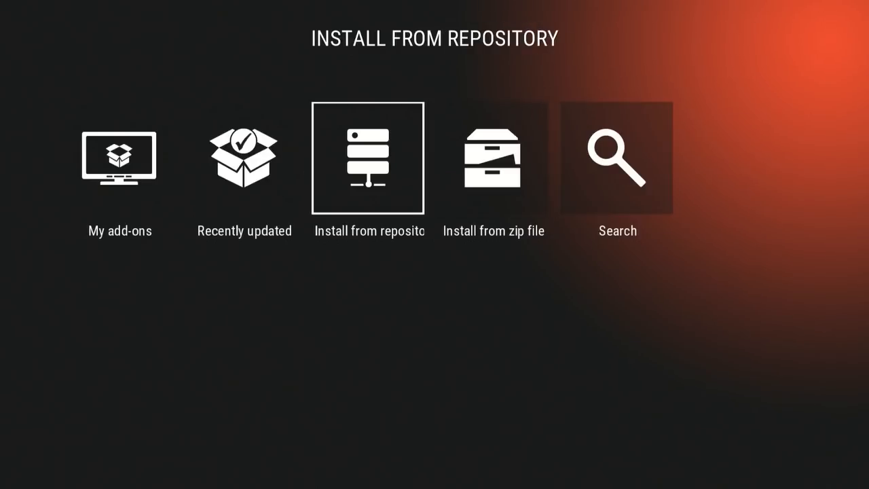
key(Return)
key(Right)
key(Right)
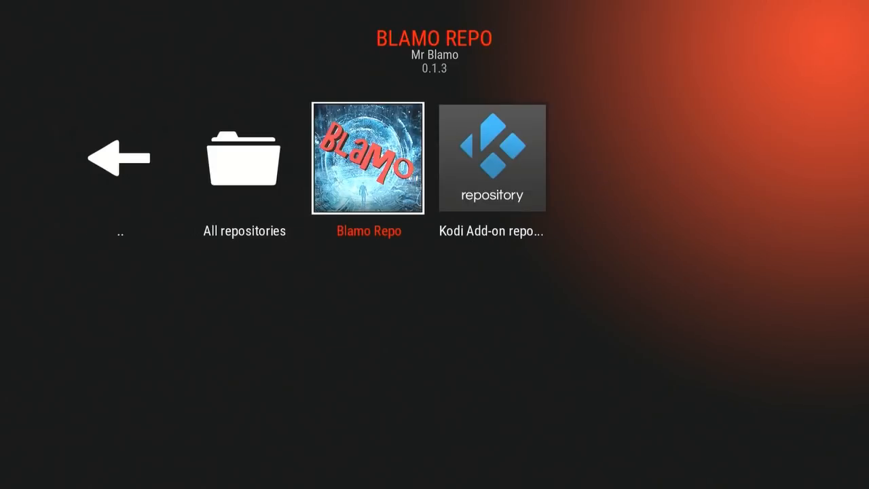
key(Return)
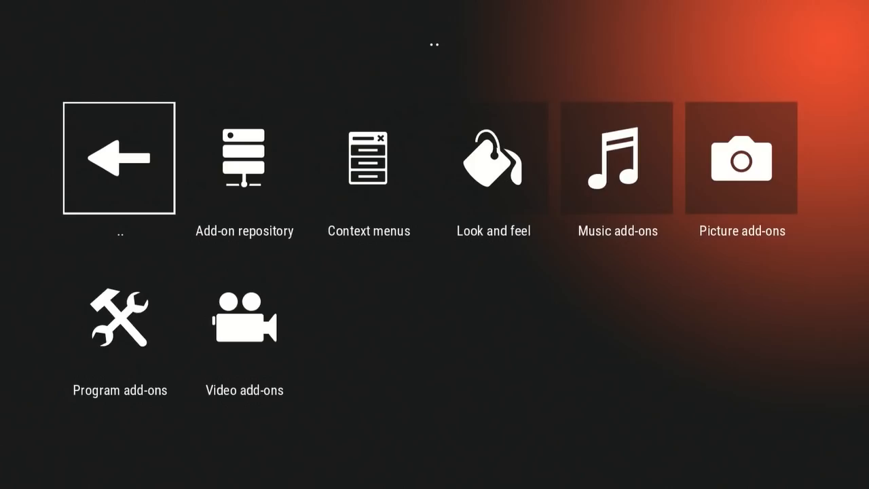
key(Down)
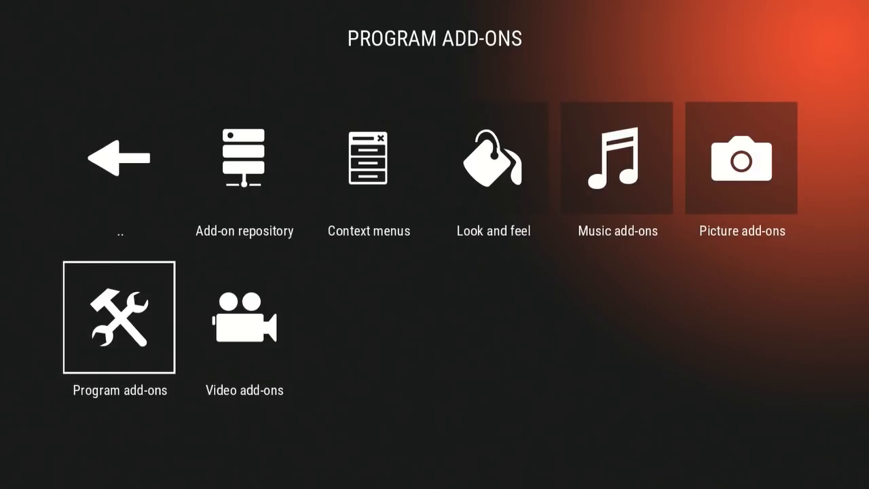
key(Right)
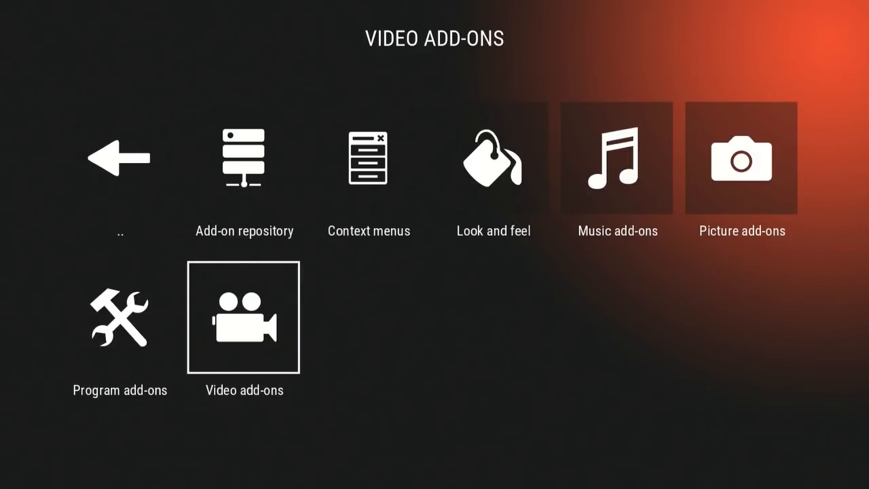
key(Return)
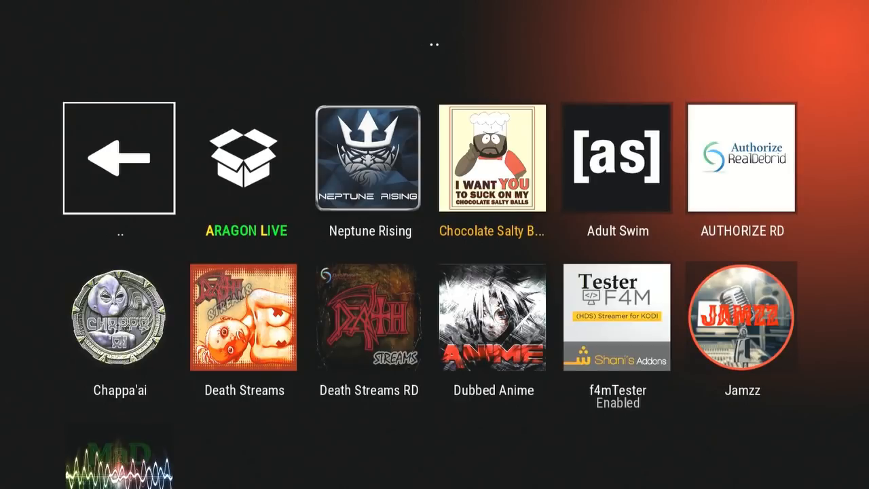
Step: Install the Neptune Rising video add-on from the Blamo Repo
key(Right)
key(Right)
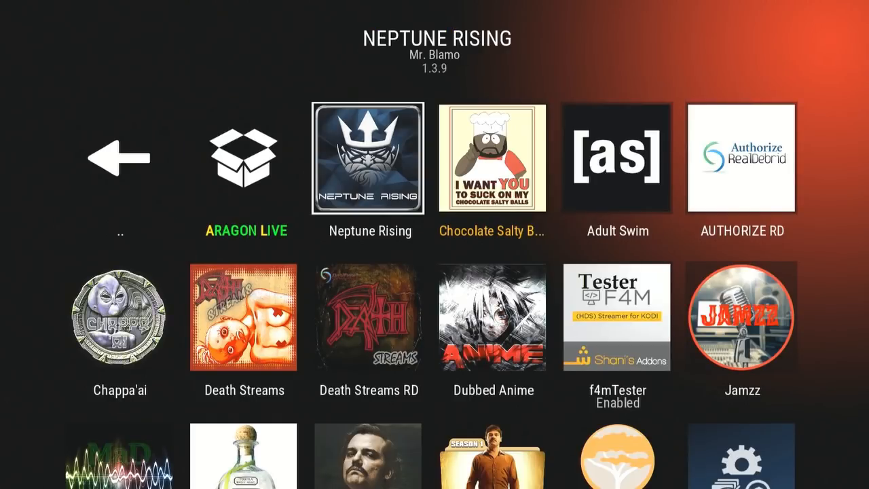
key(Return)
key(Return)
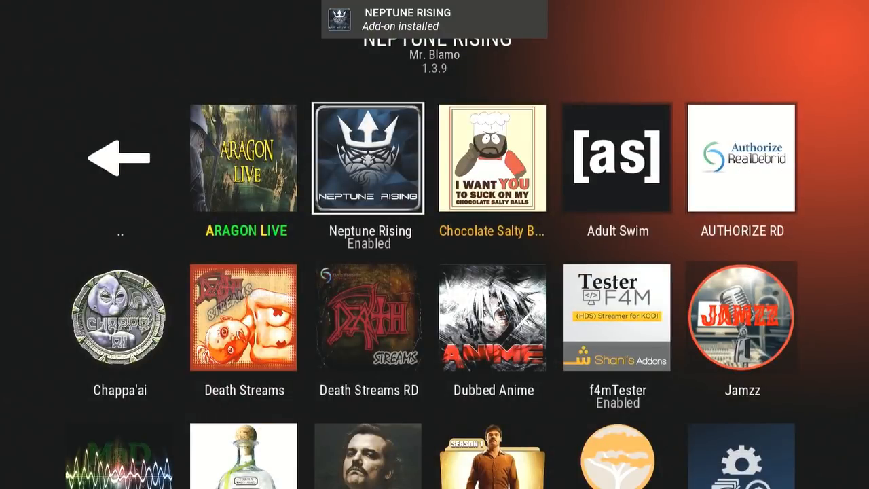
Step: Install the Placenta video add-on from the Blamo Repo
key(Down)
key(Down)
key(Right)
key(Right)
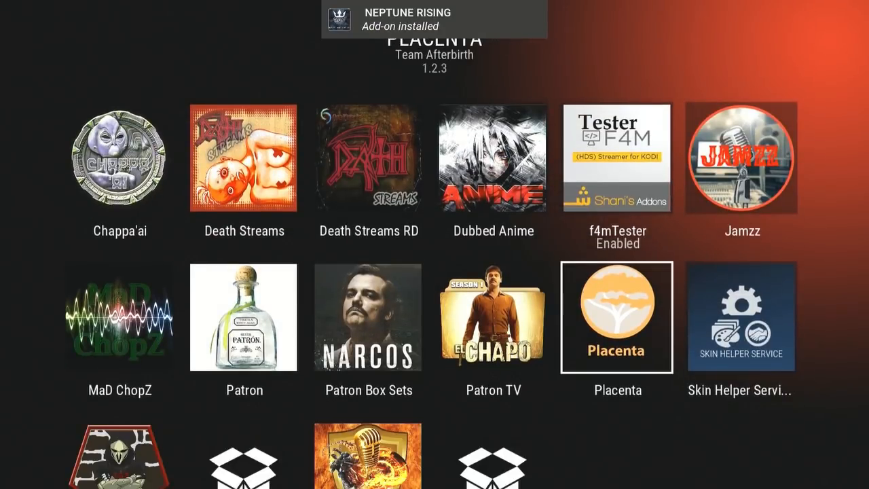
key(Return)
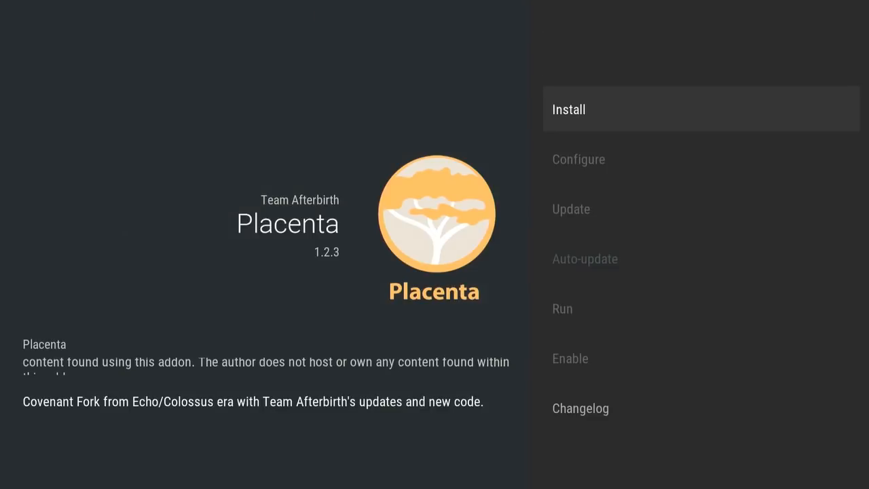
key(Escape)
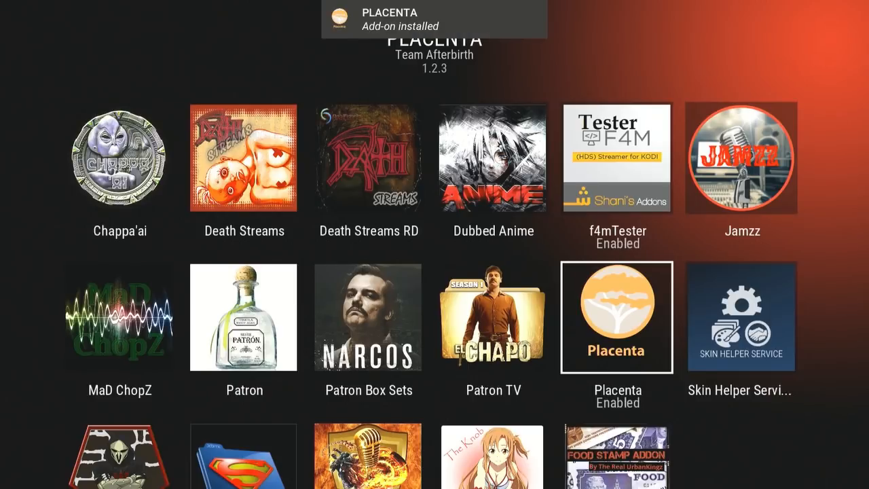
Step: Leave the Blamo Repo and the add-on browser and return to the home screen
key(BackSpace)
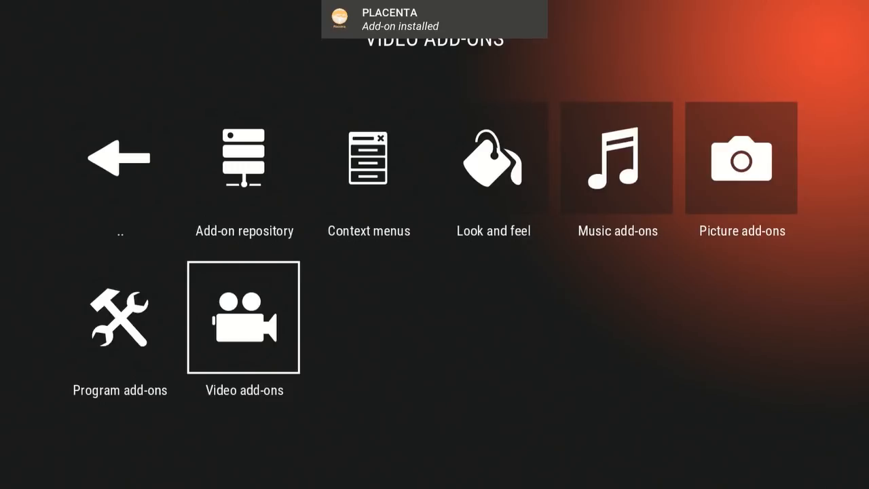
key(BackSpace)
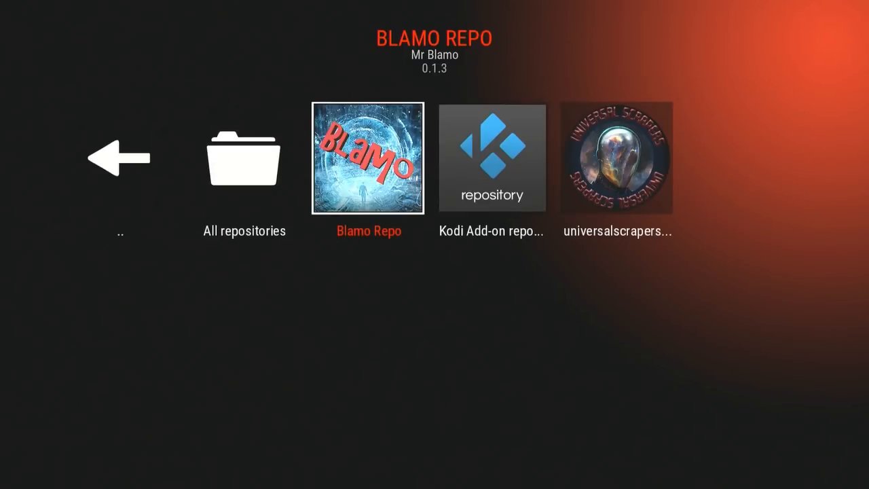
key(BackSpace)
key(BackSpace)
key(BackSpace)
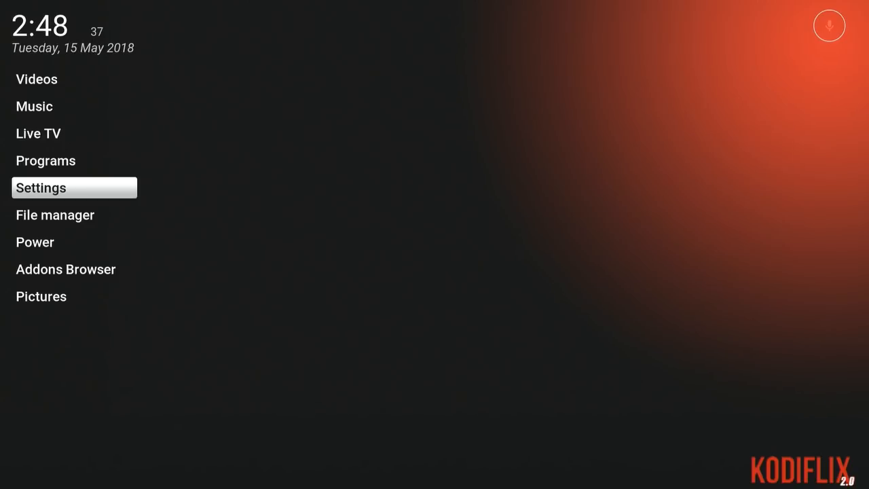
Step: Open the skin settings from the system settings
key(Return)
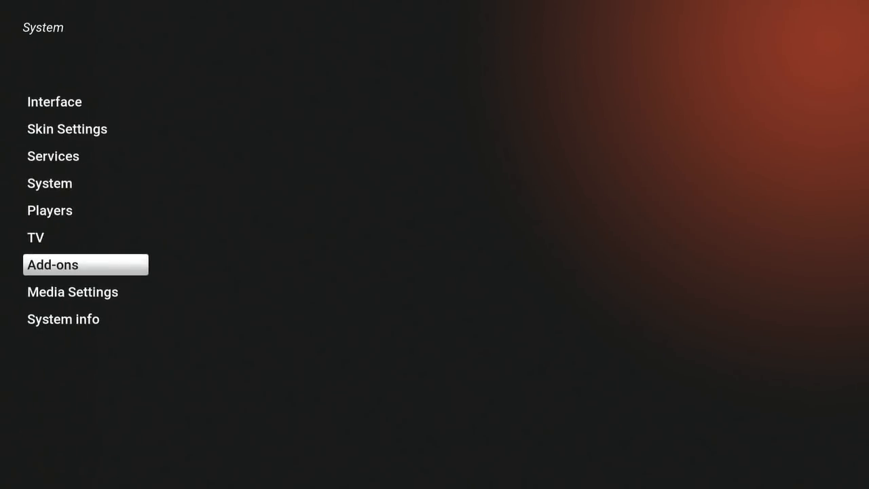
key(Up)
key(Up)
key(Up)
key(Up)
key(Up)
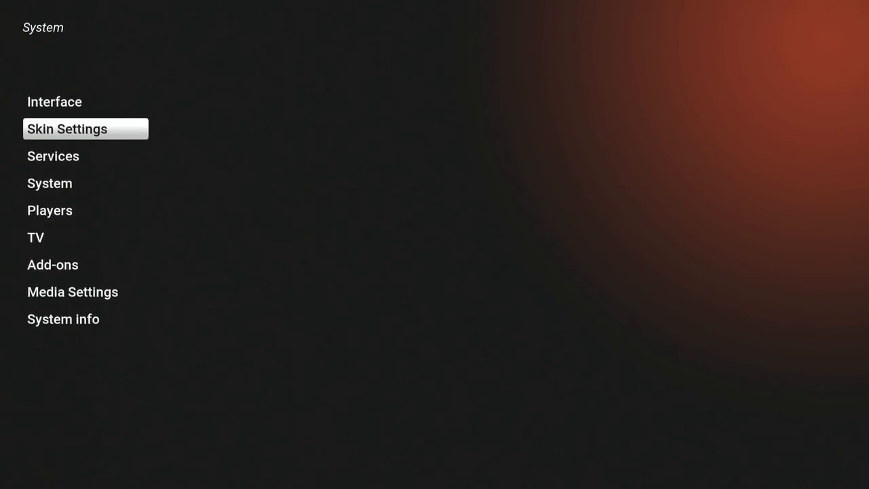
key(Return)
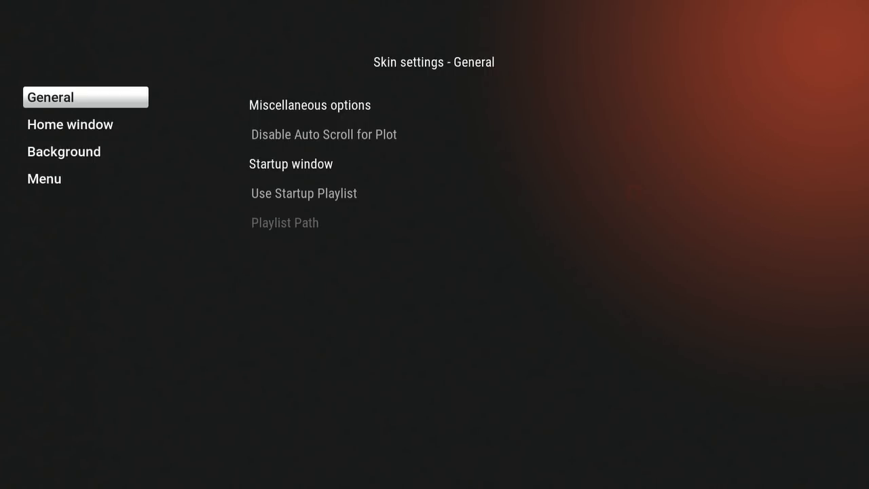
Step: Open the Customize Home skin shortcuts editor in the skin's Menu settings
key(Down)
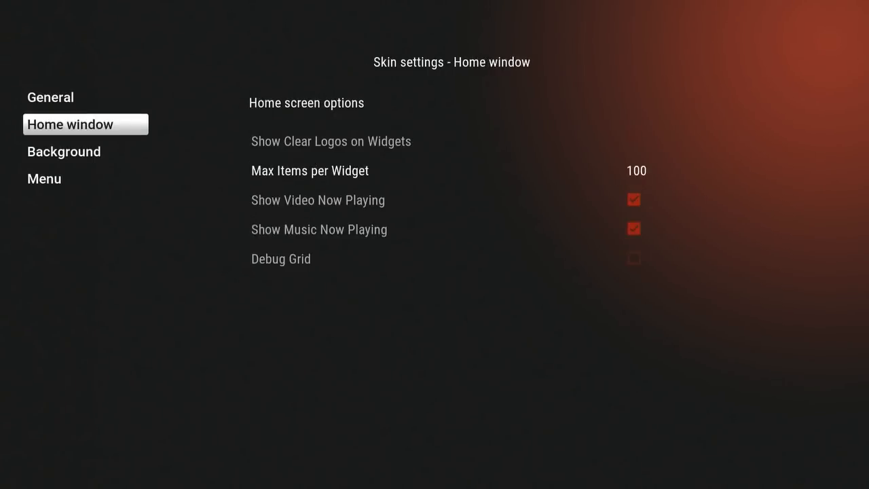
key(Down)
key(Down)
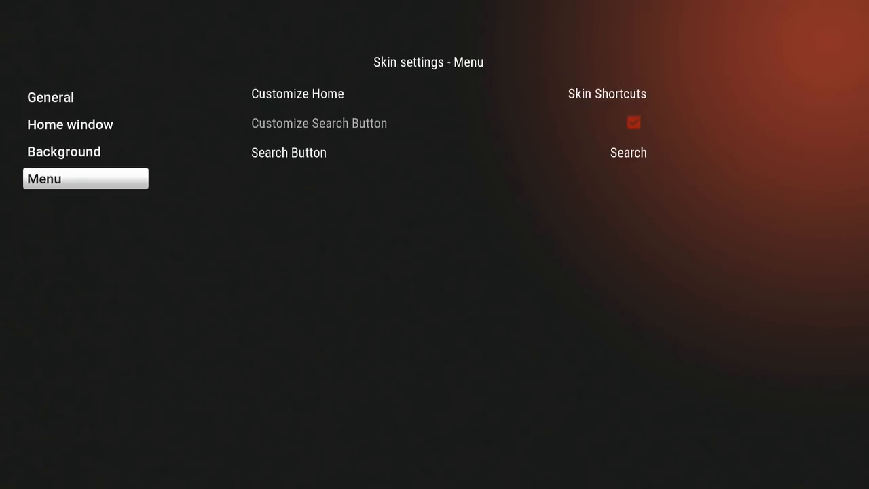
key(Right)
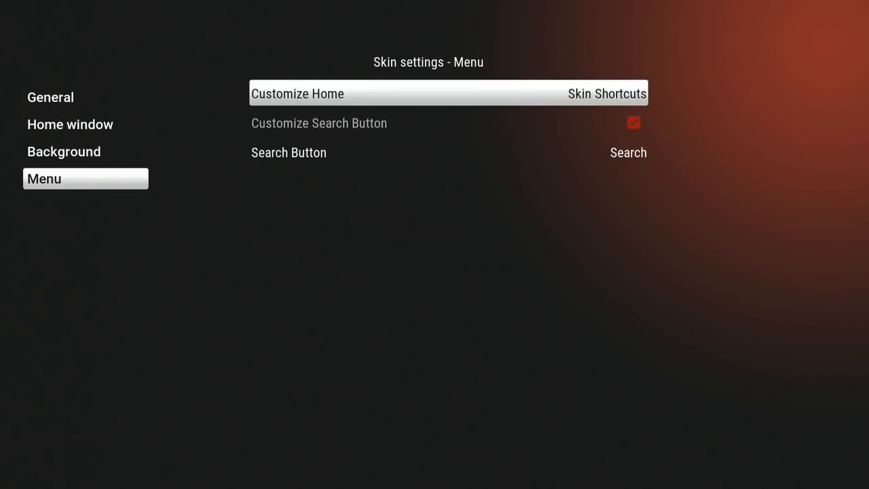
key(Return)
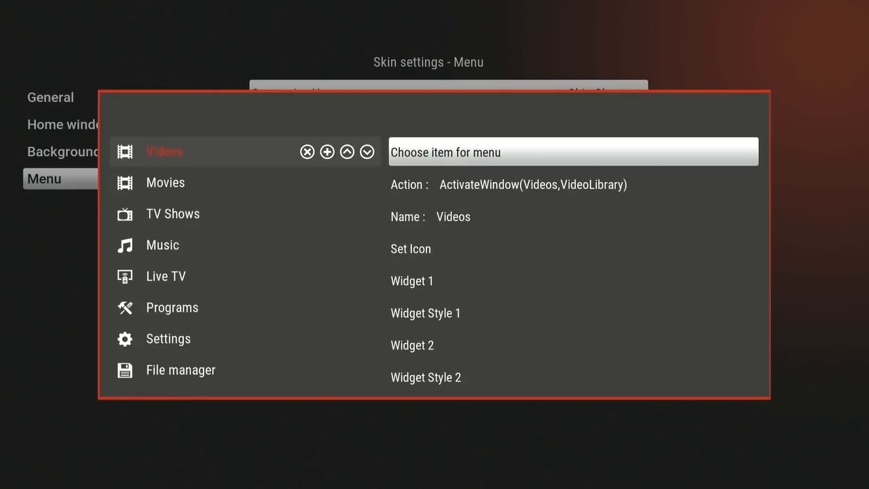
Step: Examine the delete, add and reorder controls of the Videos menu item and its list of configurable options
key(Left)
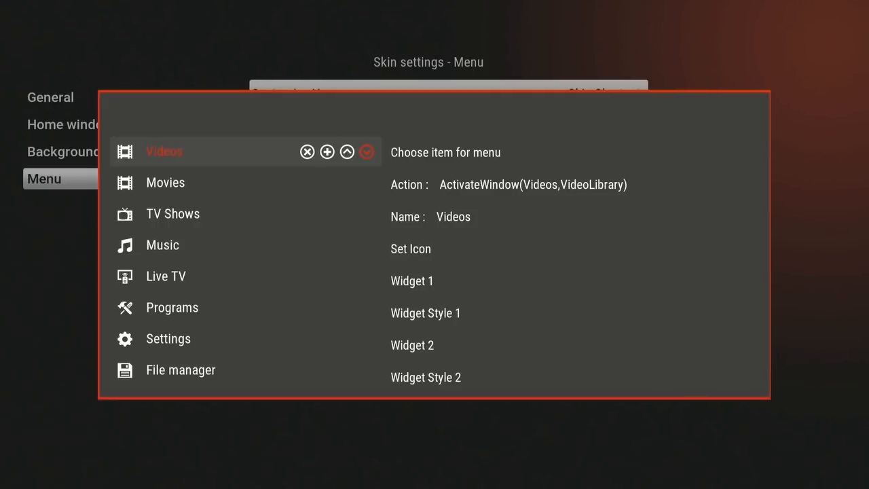
key(Right)
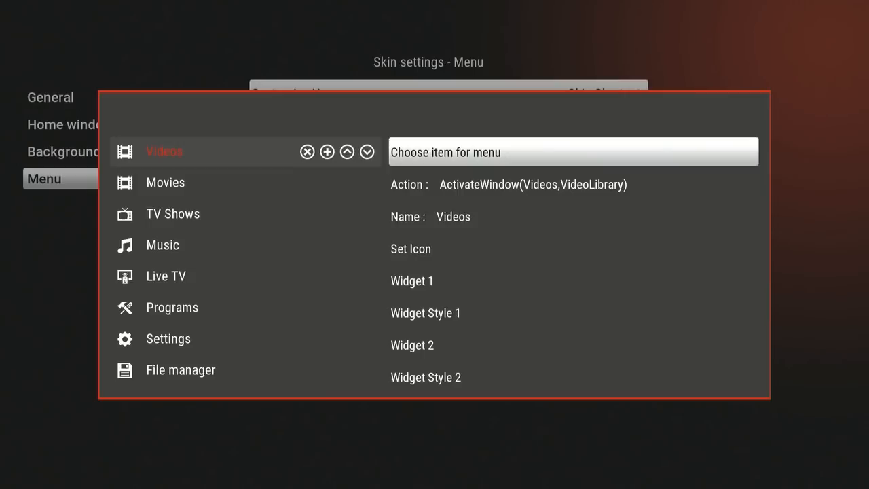
key(Left)
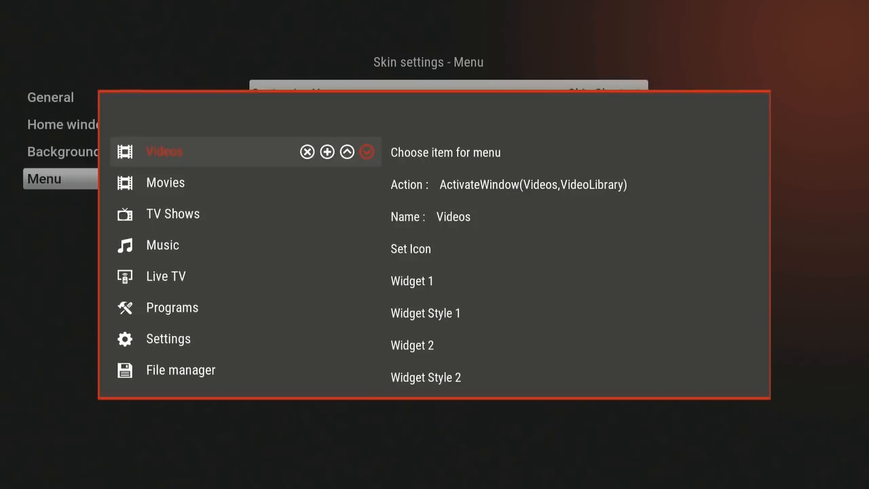
key(Left)
key(Left)
key(Right)
key(Right)
key(Right)
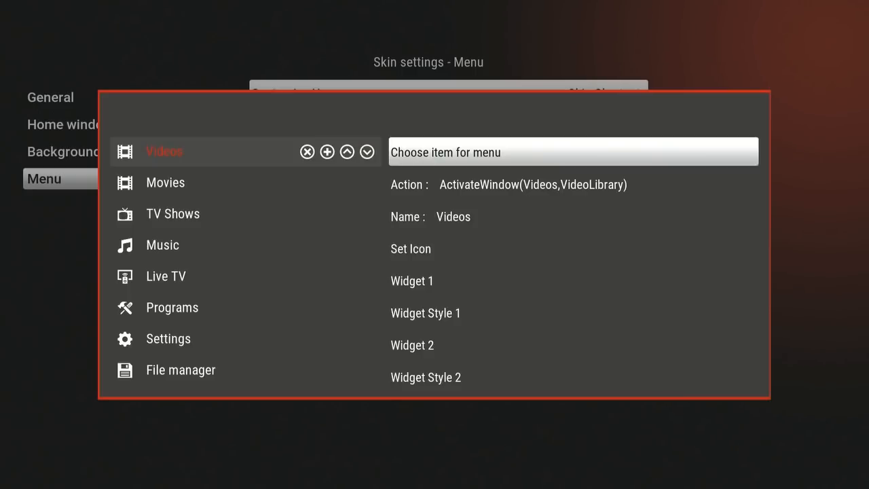
key(Up)
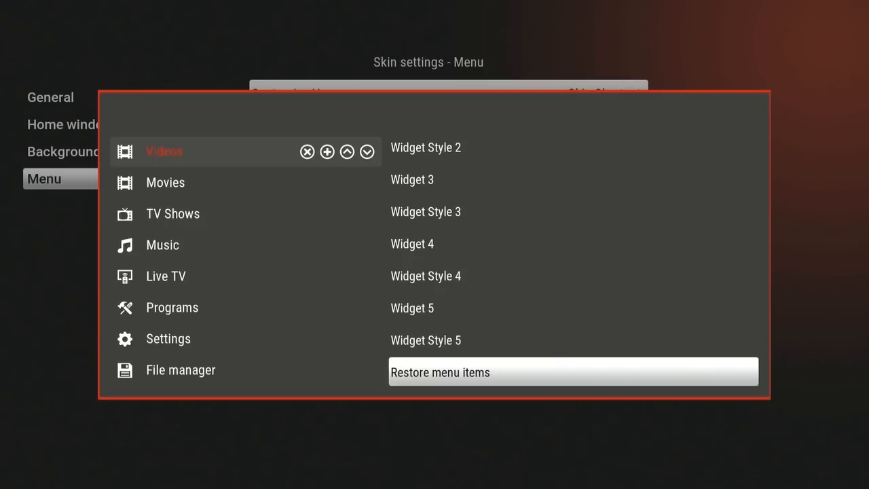
key(Down)
Step: Delete the Videos item from the home menu
key(Left)
key(Left)
key(Left)
key(Left)
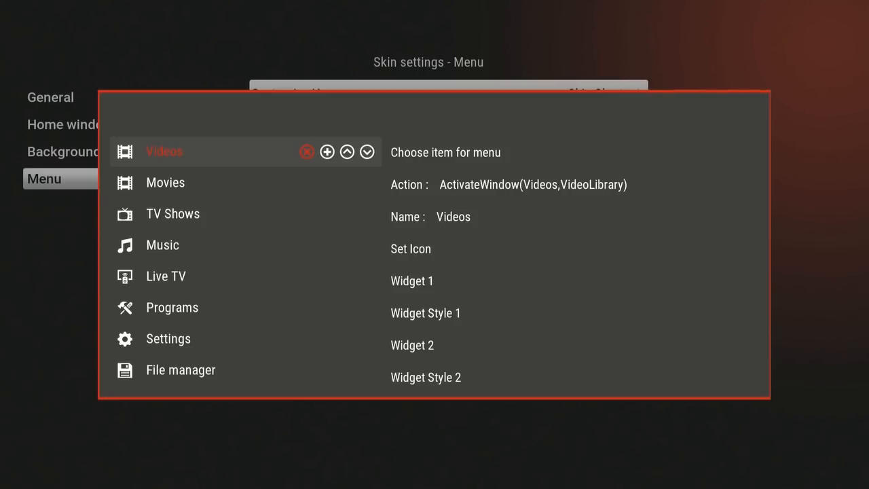
key(Return)
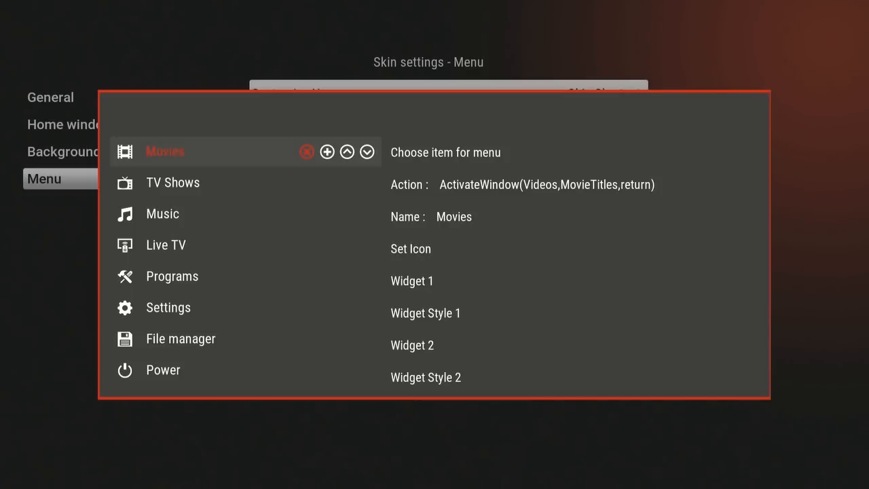
Step: Move the Movies item one place down in the home menu, below TV Shows
key(Right)
key(Right)
key(Right)
key(Return)
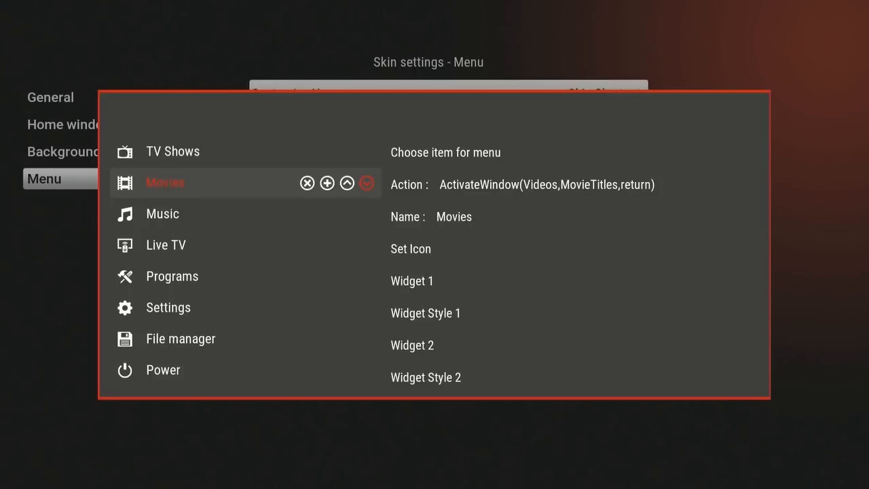
Step: Edit the TV Shows menu item's action as a custom item and clear the existing command text
key(Up)
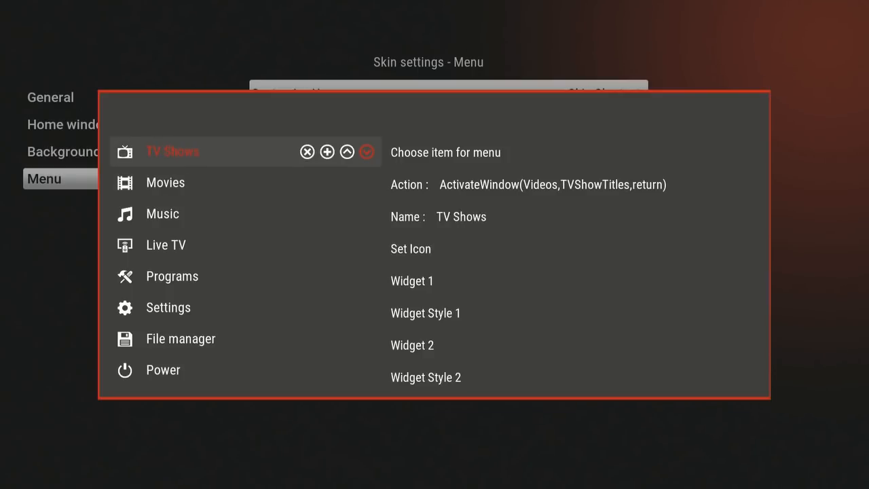
key(Right)
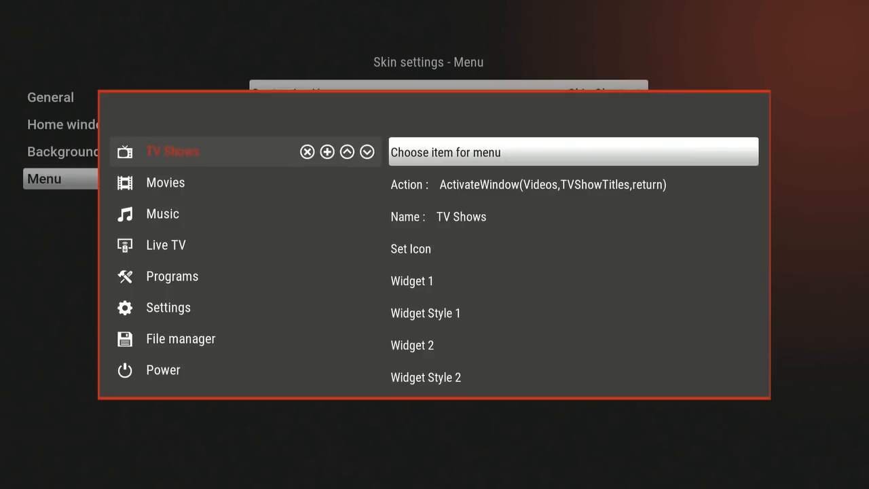
key(Down)
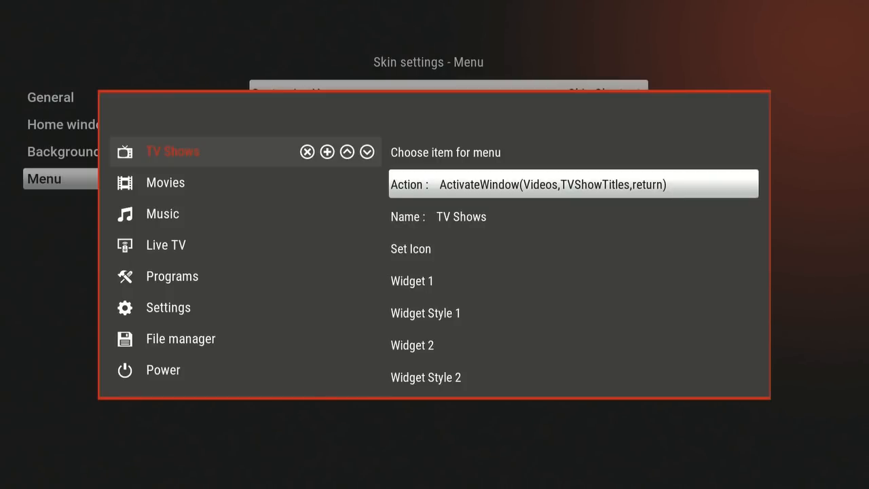
key(Return)
key(Up)
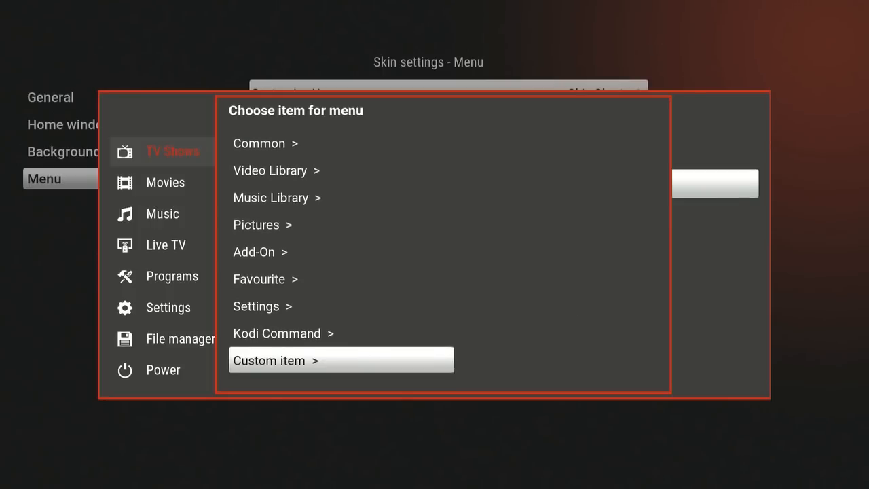
key(Return)
key(BackSpace)
key(BackSpace)
key(BackSpace)
key(BackSpace)
key(BackSpace)
key(BackSpace)
key(BackSpace)
key(BackSpace)
key(BackSpace)
key(BackSpace)
key(BackSpace)
key(BackSpace)
key(BackSpace)
key(BackSpace)
key(BackSpace)
key(BackSpace)
key(BackSpace)
key(BackSpace)
key(BackSpace)
key(BackSpace)
key(BackSpace)
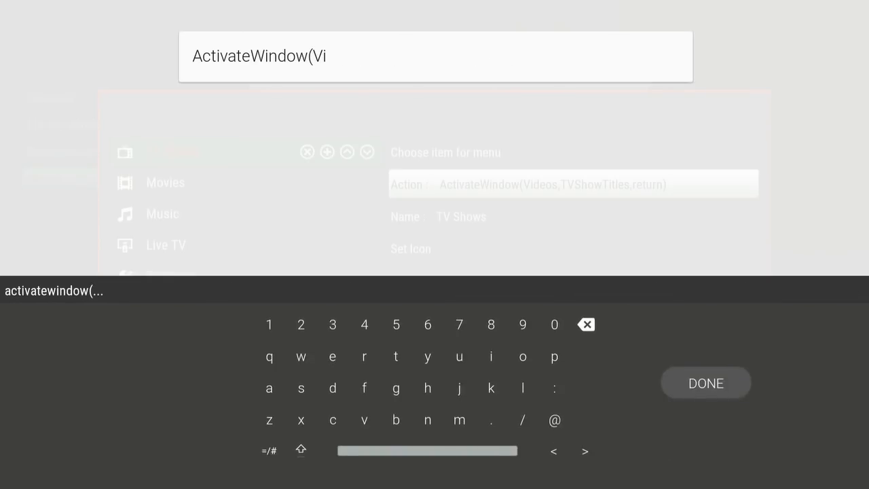
key(BackSpace)
key(BackSpace)
key(BackSpace)
key(BackSpace)
key(BackSpace)
key(BackSpace)
key(BackSpace)
key(BackSpace)
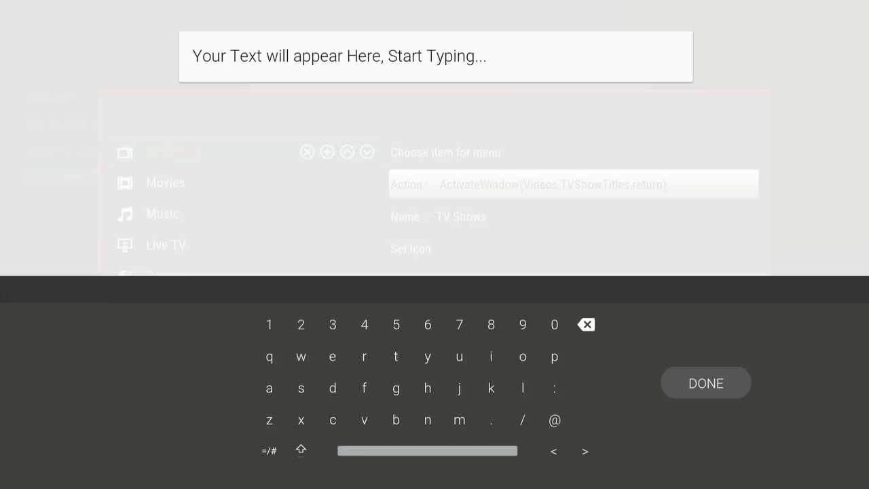
Step: Enter noop as the custom action of the TV Shows menu item and confirm it
key(Up)
key(Left)
key(Left)
key(Down)
key(Down)
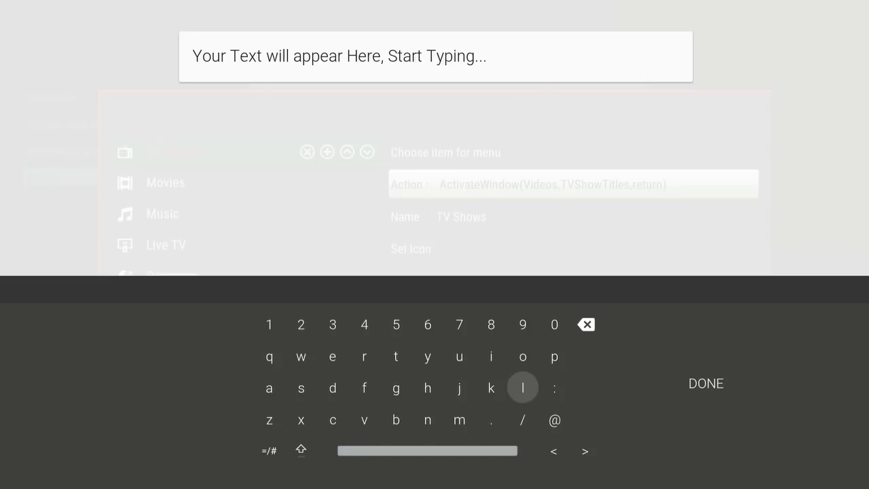
key(Down)
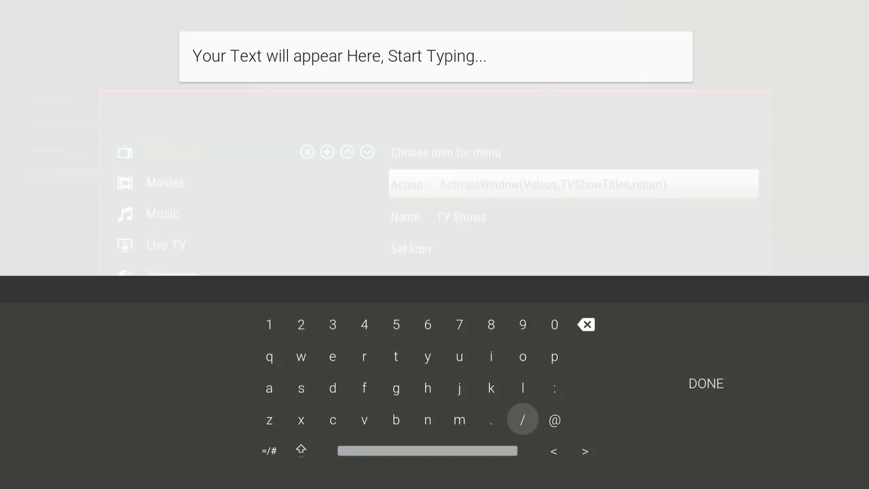
key(Left)
key(Left)
key(Left)
key(Return)
key(Up)
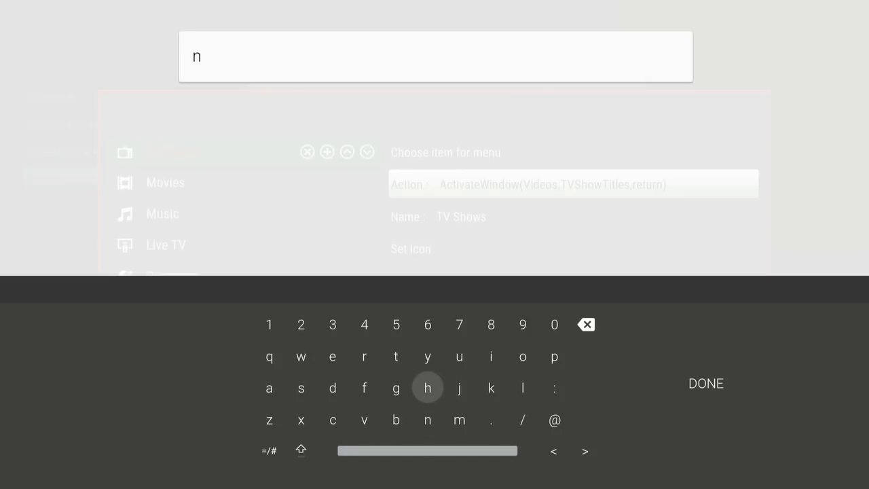
key(Up)
key(Right)
key(Right)
key(Right)
key(Return)
key(Return)
key(Right)
key(Return)
key(Right)
key(Return)
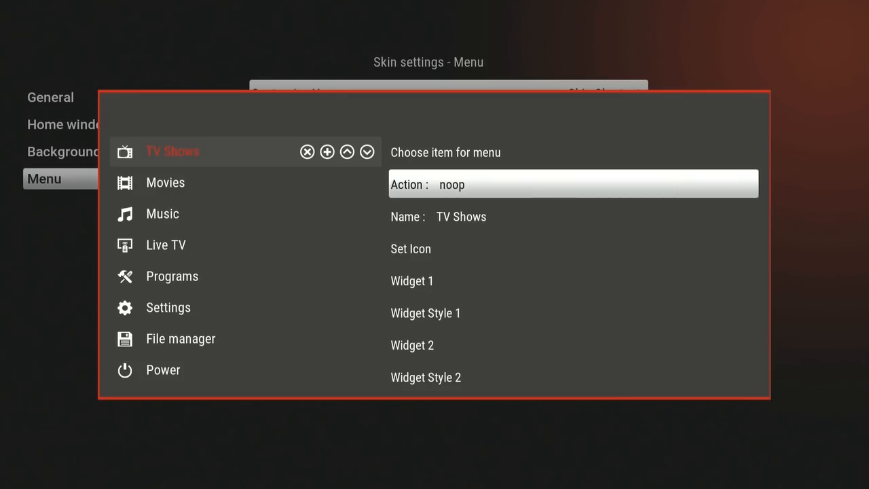
Step: Start choosing Widget 1 for the TV Shows menu item and open the list of video add-ons
key(Down)
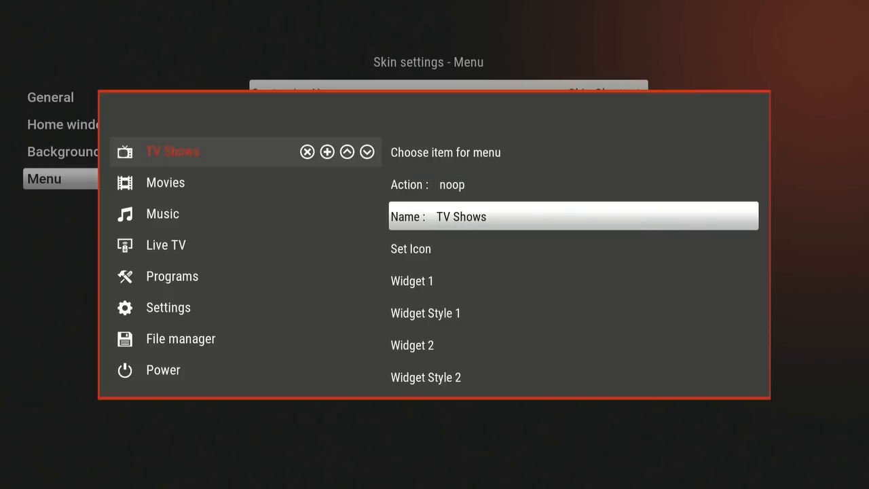
key(Down)
key(Down)
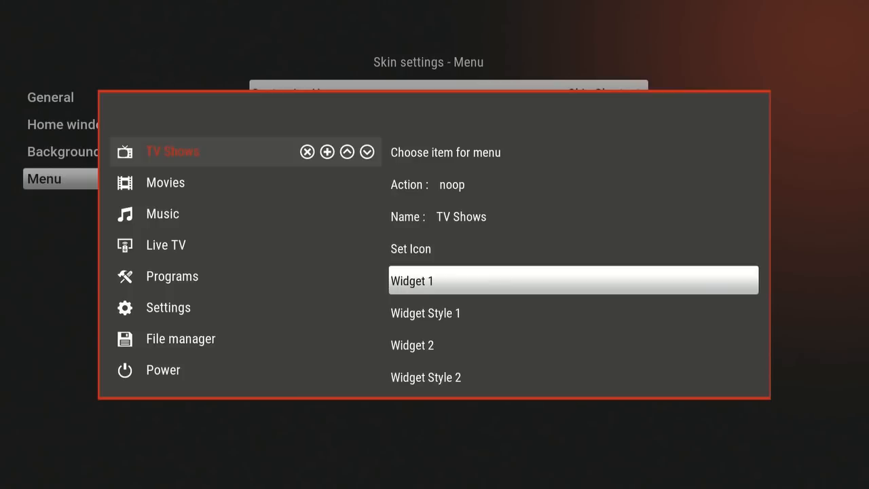
key(Return)
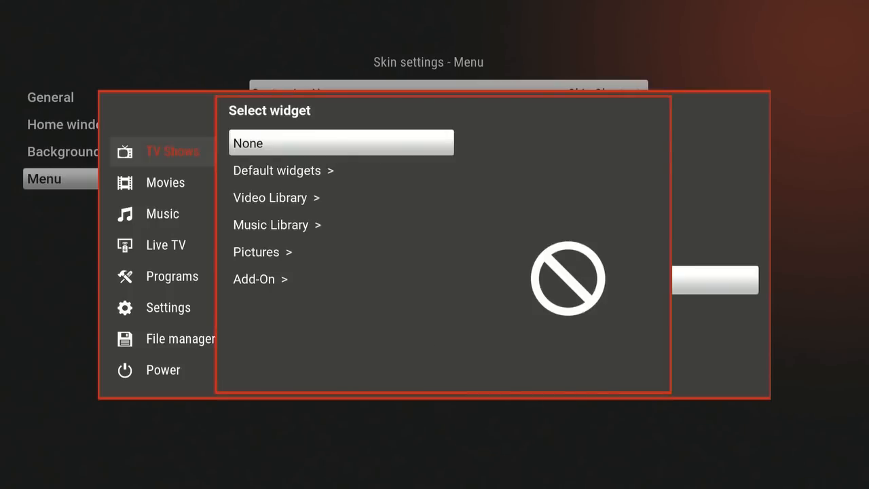
key(Up)
key(Return)
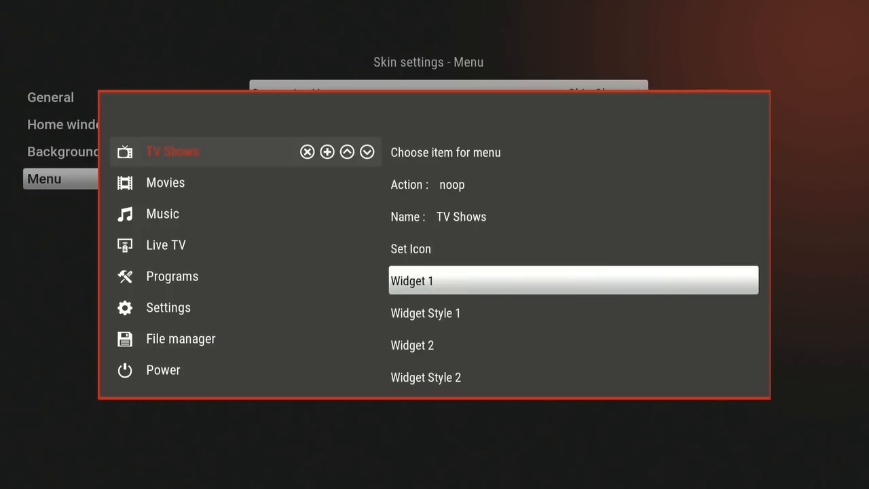
key(Down)
key(Down)
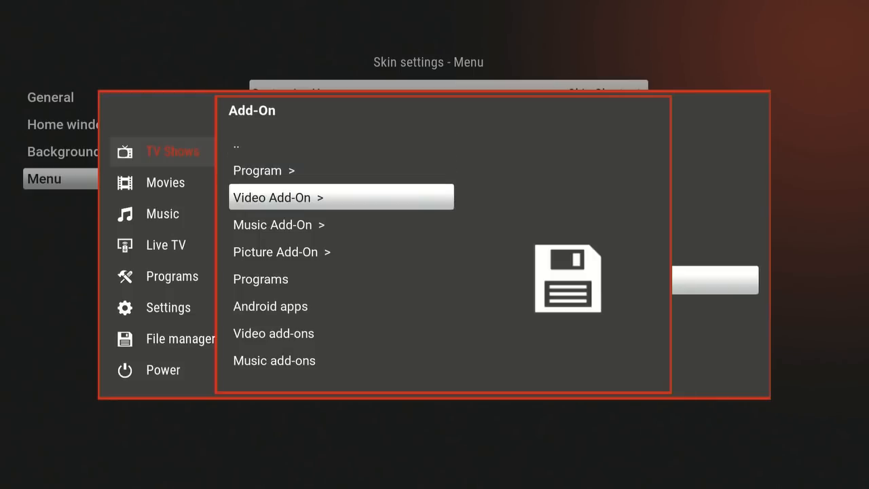
key(Return)
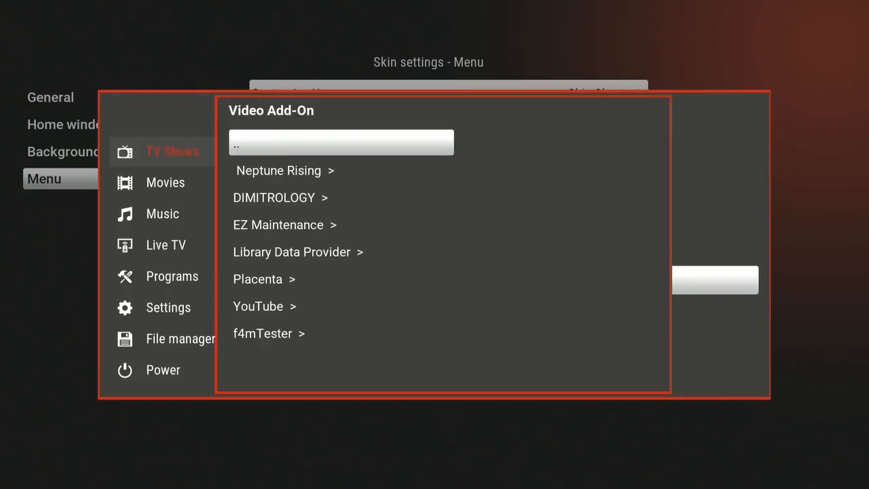
Step: Open the TV Shows section of the Placenta add-on as the source for Widget 1 of the TV Shows item
key(Up)
key(Up)
key(Up)
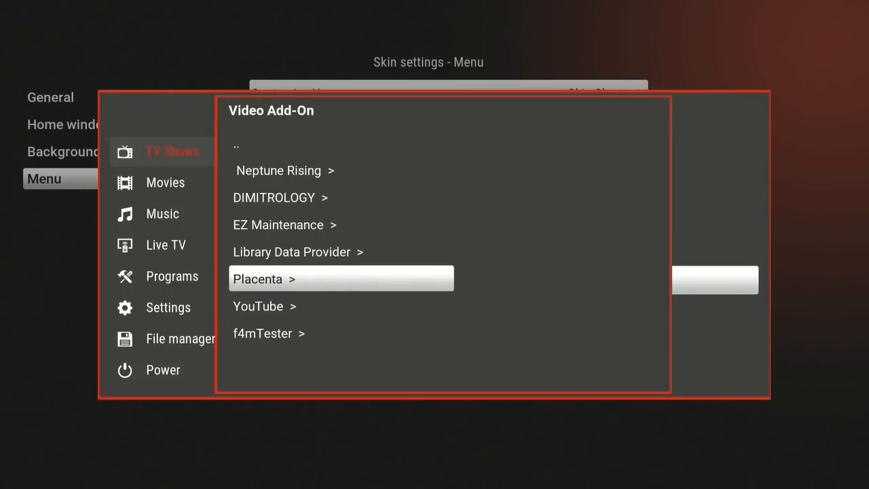
key(Return)
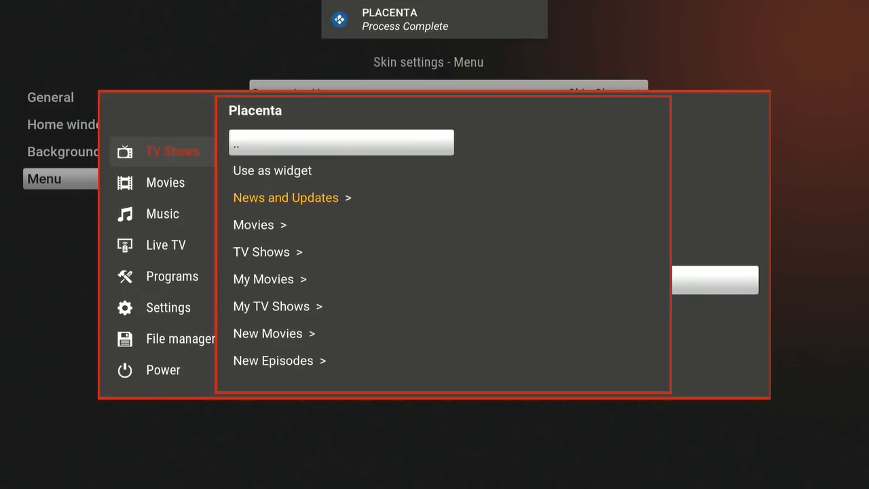
key(Down)
key(Down)
key(Down)
key(Down)
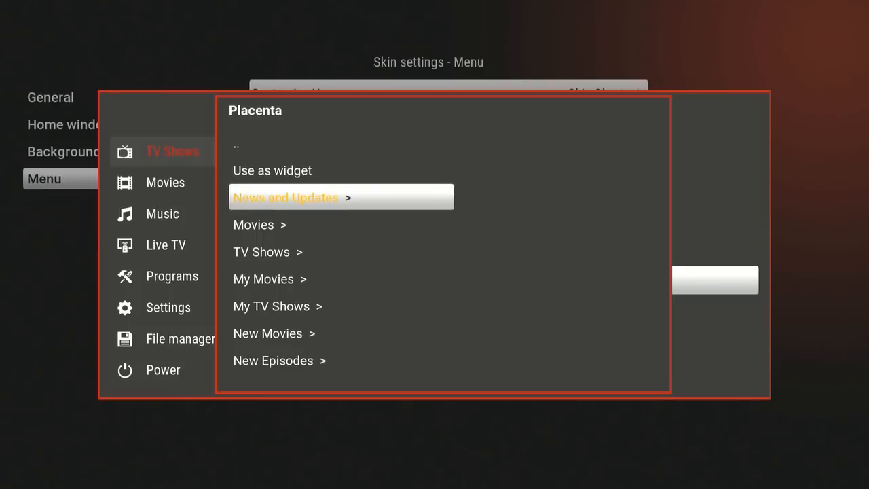
key(Return)
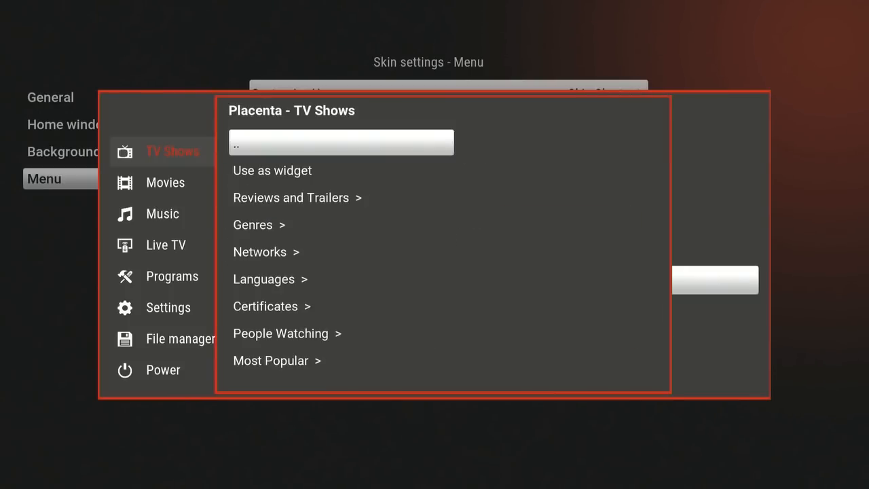
Step: Open the Action genre within Placenta's TV Shows genres and choose to use it as the widget
key(Down)
key(Down)
key(Down)
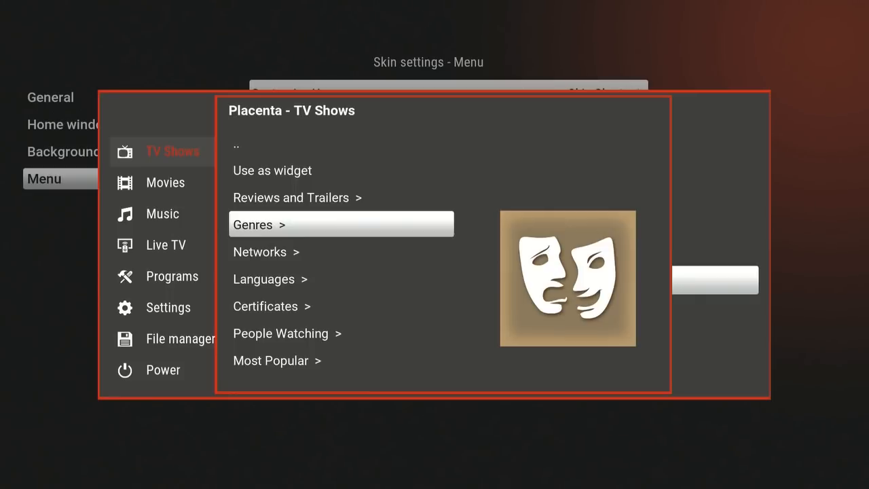
key(Return)
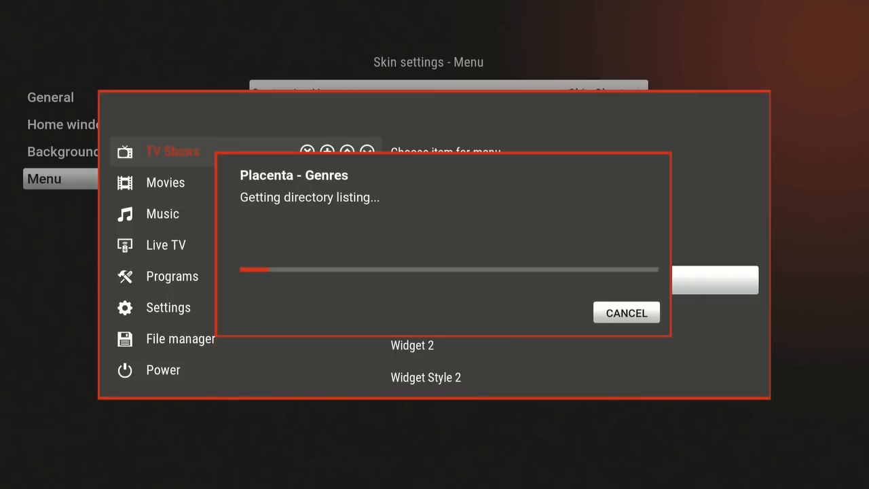
key(Down)
key(Down)
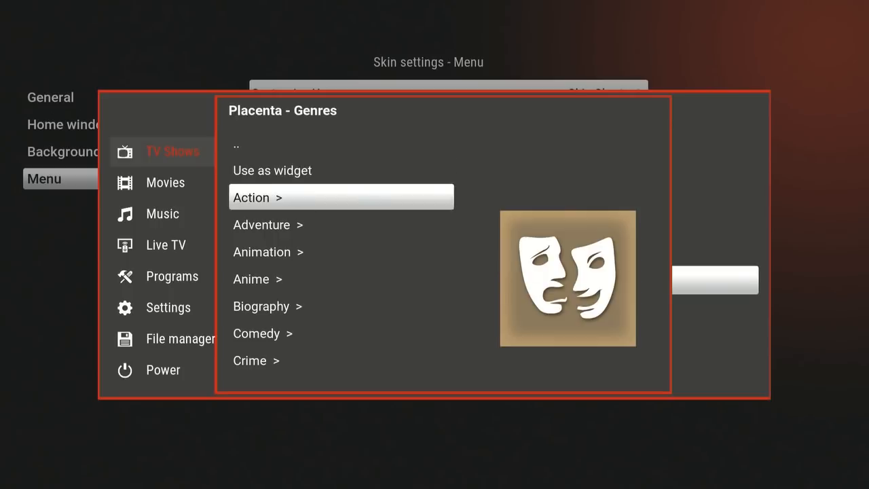
key(Return)
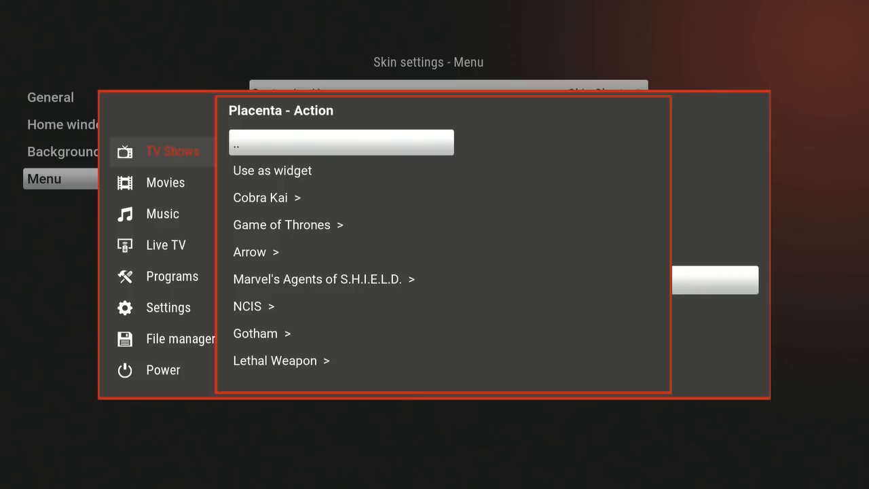
key(Down)
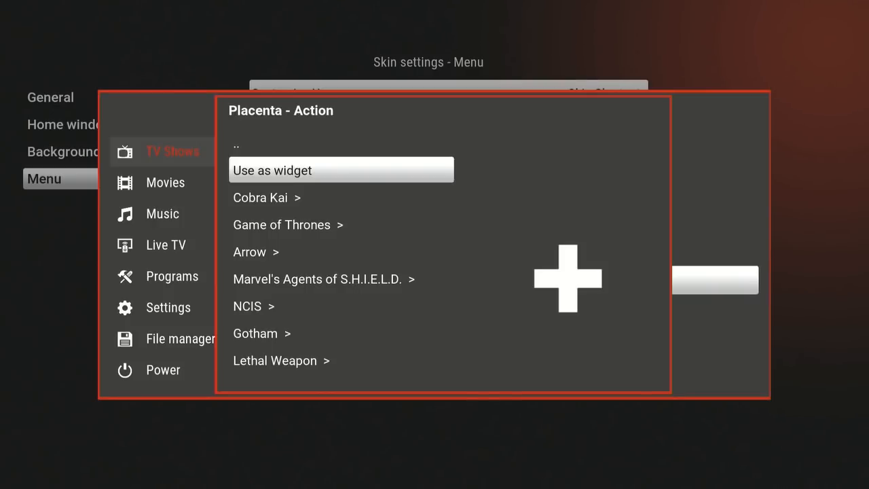
key(Return)
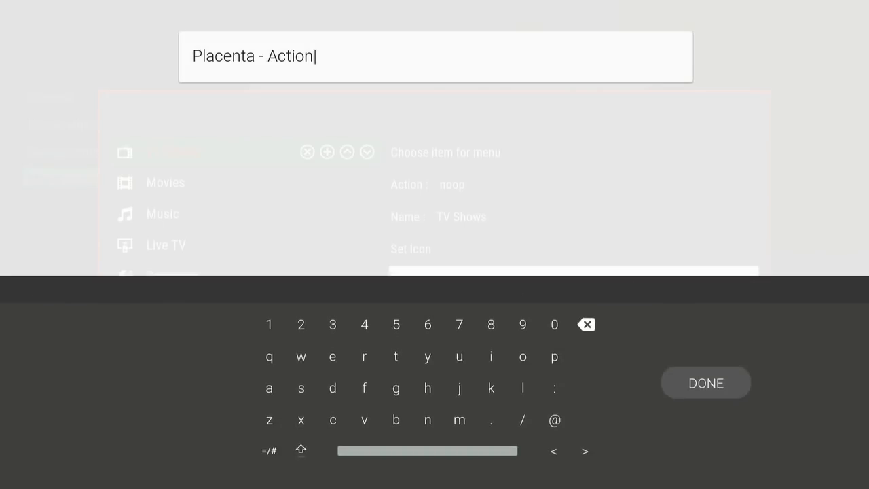
Step: Shorten the Widget 1 label for the TV Shows menu item to "Action" by removing the "Placenta - " prefix
key(Up)
key(Up)
key(Left)
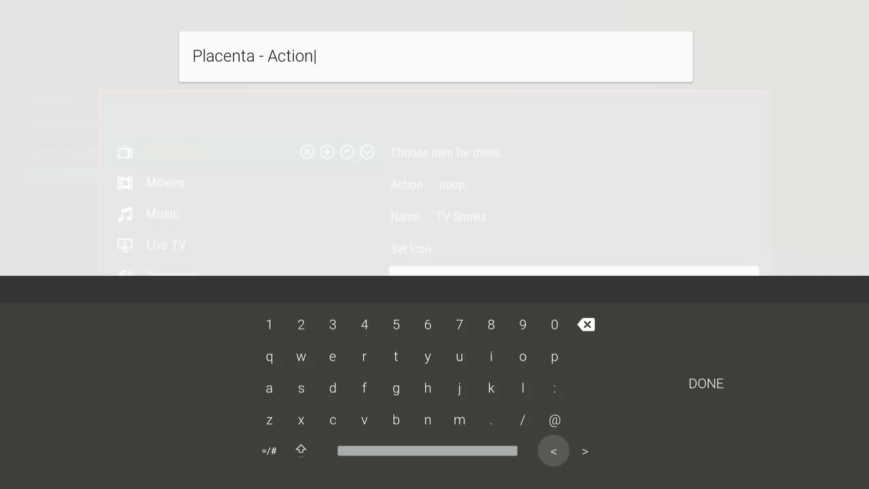
key(Return)
key(Return)
key(Return)
key(Return)
key(Return)
key(Return)
key(BackSpace)
key(BackSpace)
key(BackSpace)
key(BackSpace)
key(BackSpace)
key(BackSpace)
key(BackSpace)
key(BackSpace)
key(BackSpace)
key(BackSpace)
key(BackSpace)
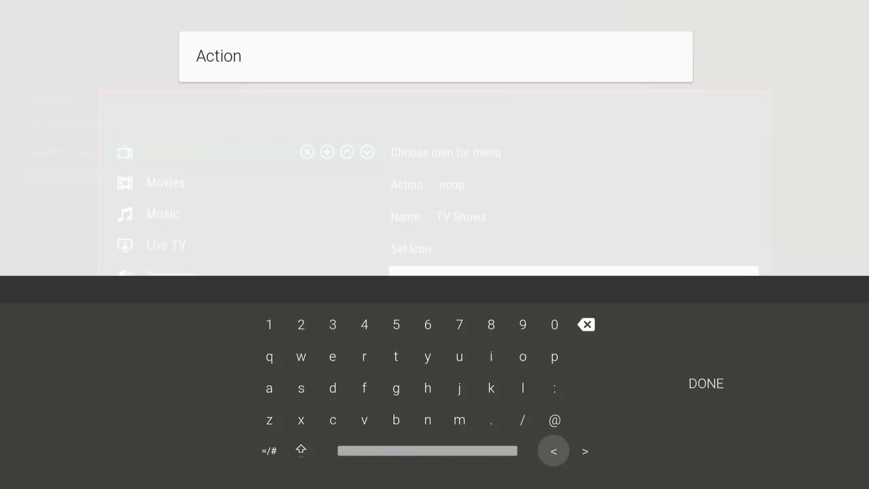
key(Right)
key(Right)
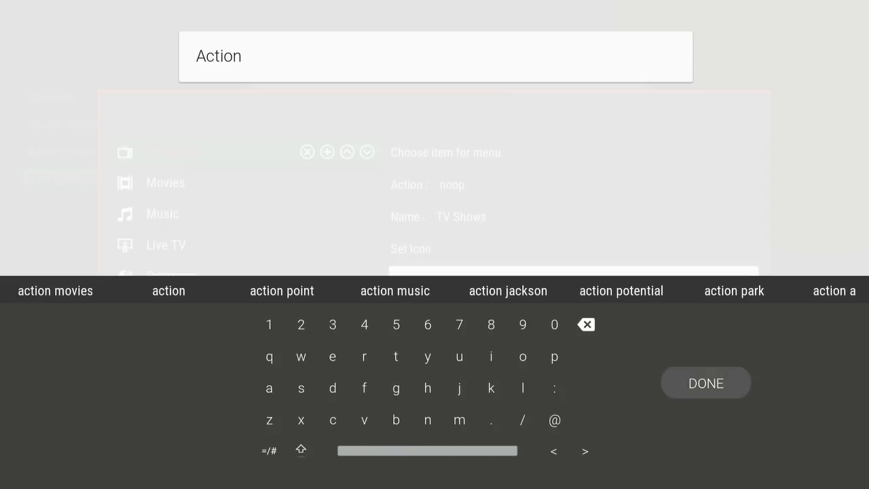
key(Return)
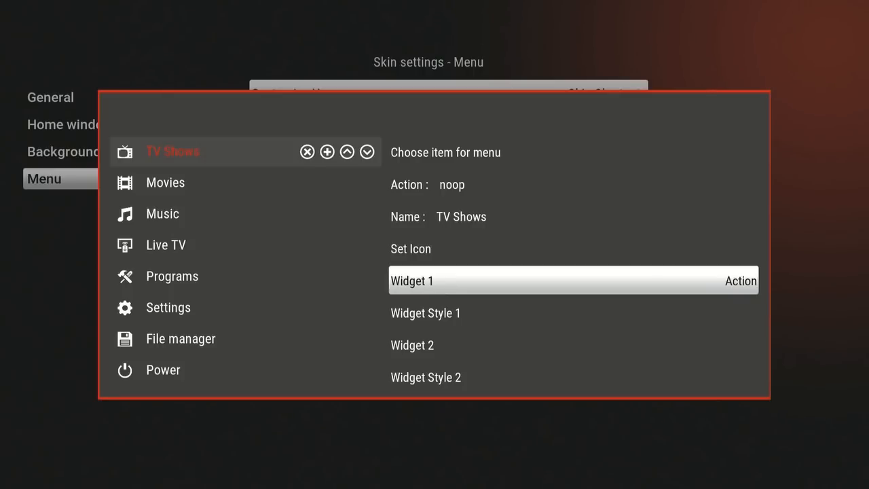
Step: Set Widget Style 1 of the TV Shows menu item to fanart
key(Down)
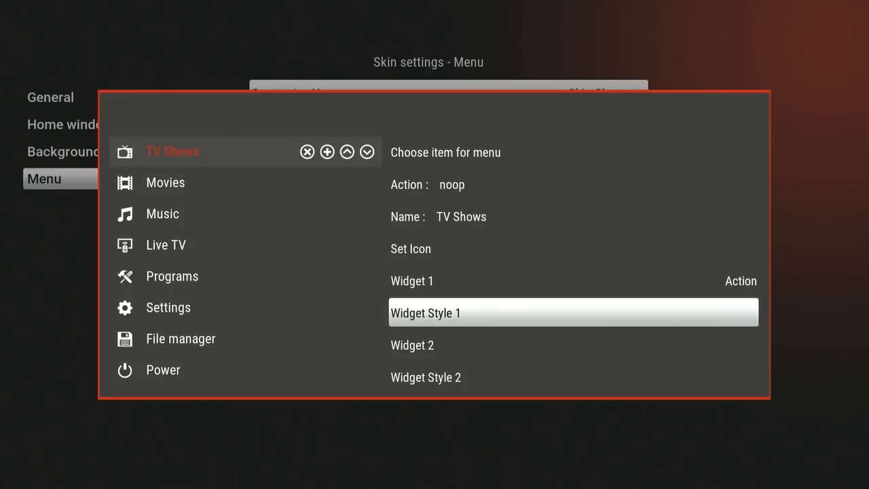
key(Return)
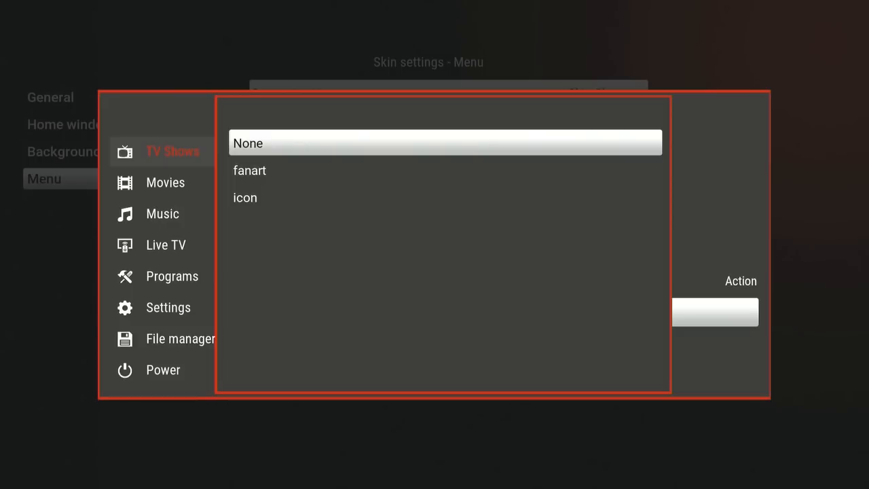
key(Down)
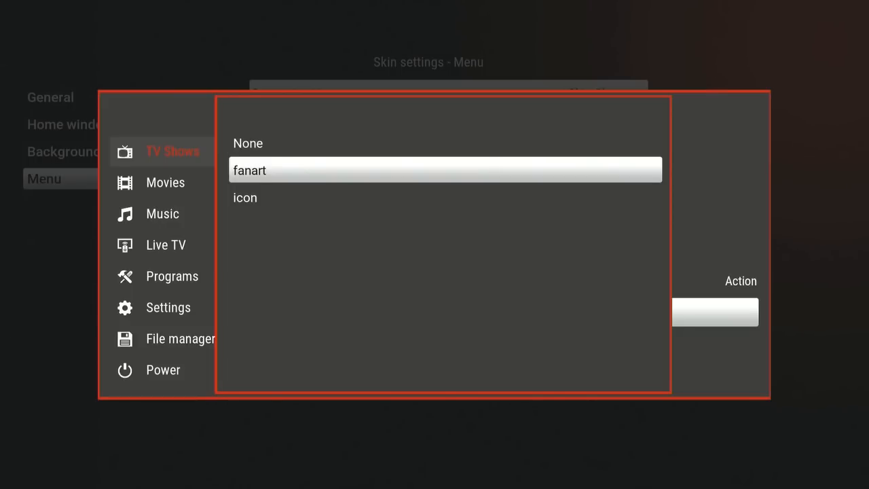
key(Return)
Step: Start choosing Widget 2 for TV Shows and open the Placenta video add-on as its source
key(Down)
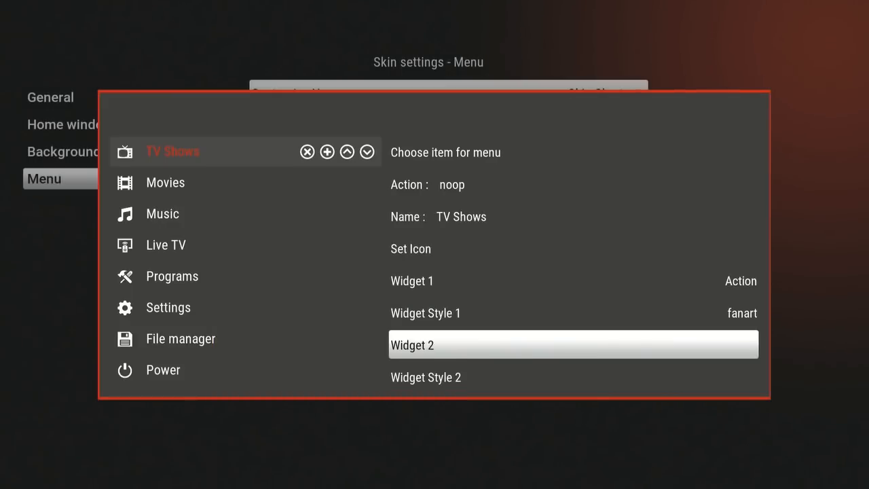
key(Return)
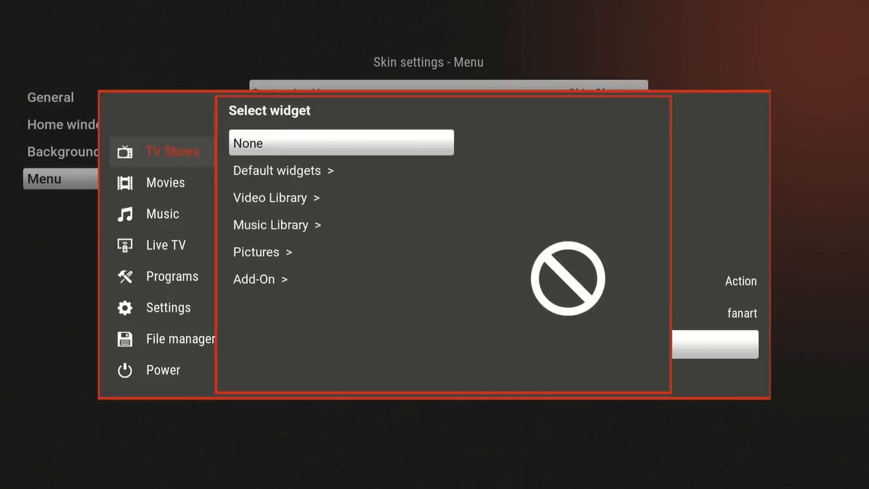
key(Up)
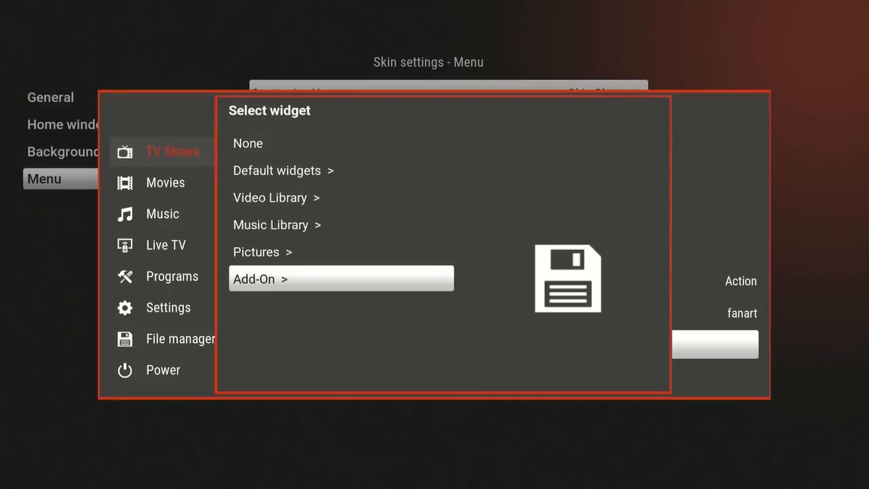
key(Return)
key(Down)
key(Down)
key(Escape)
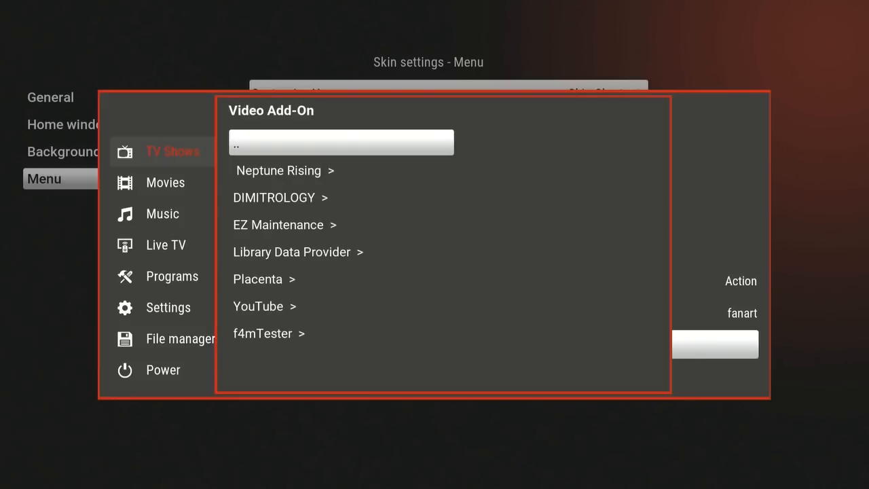
key(Down)
key(Down)
key(Down)
key(Down)
key(Down)
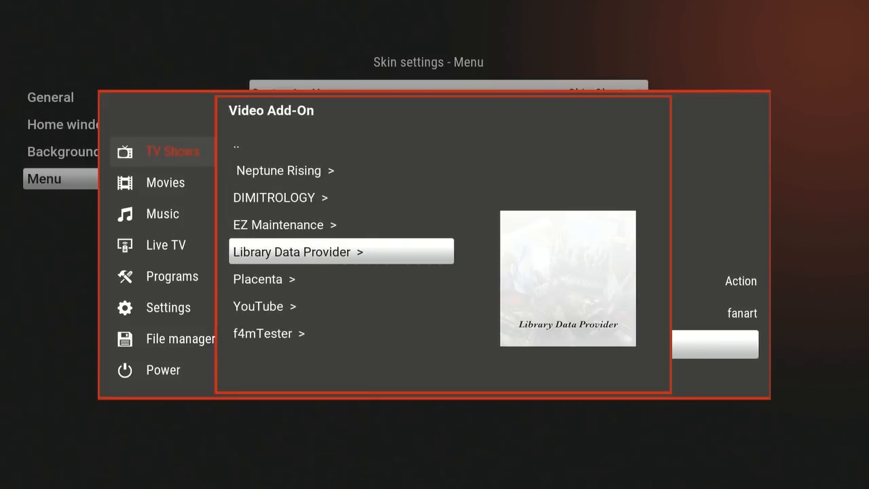
key(Return)
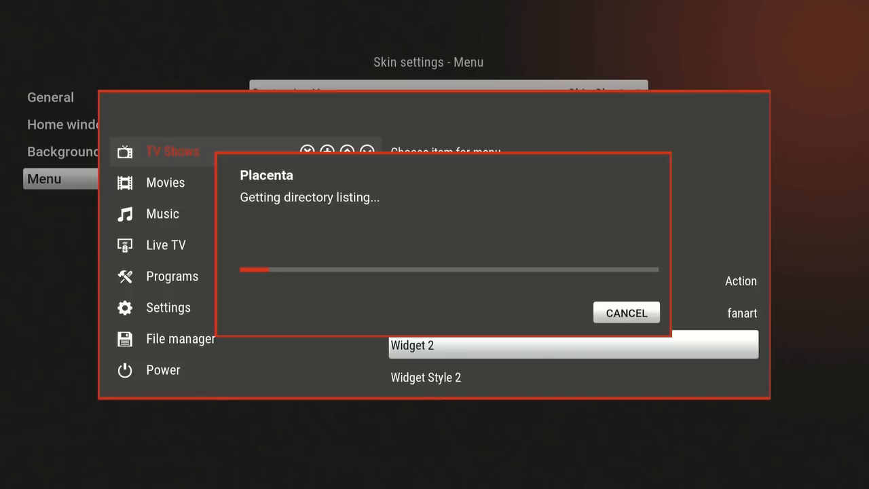
Step: Browse Placenta's TV Shows section to its Networks list for Widget 2
key(Down)
key(Down)
key(Down)
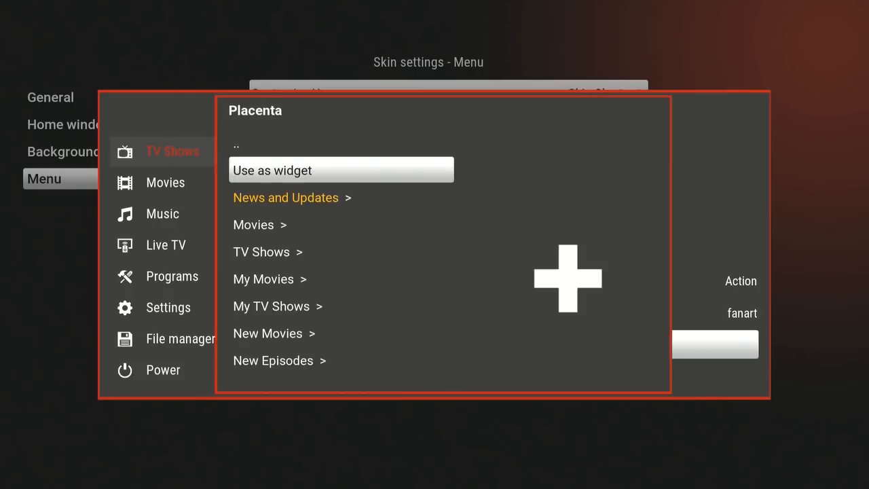
key(Down)
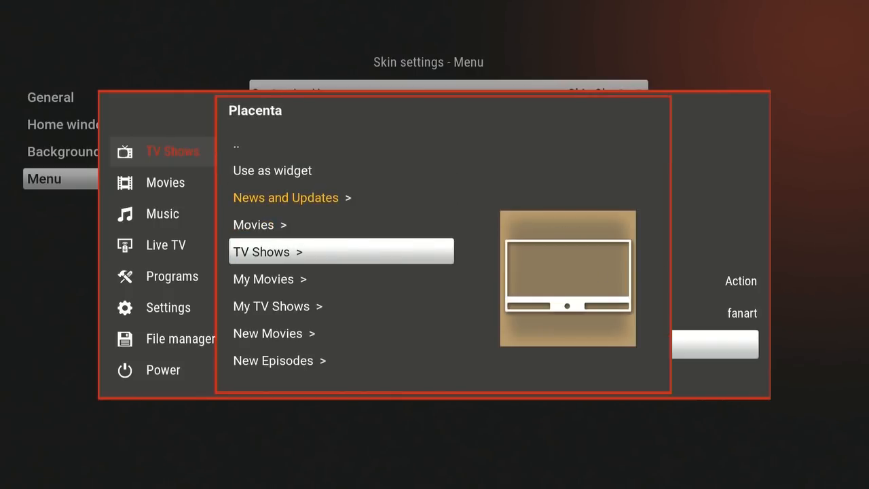
key(Return)
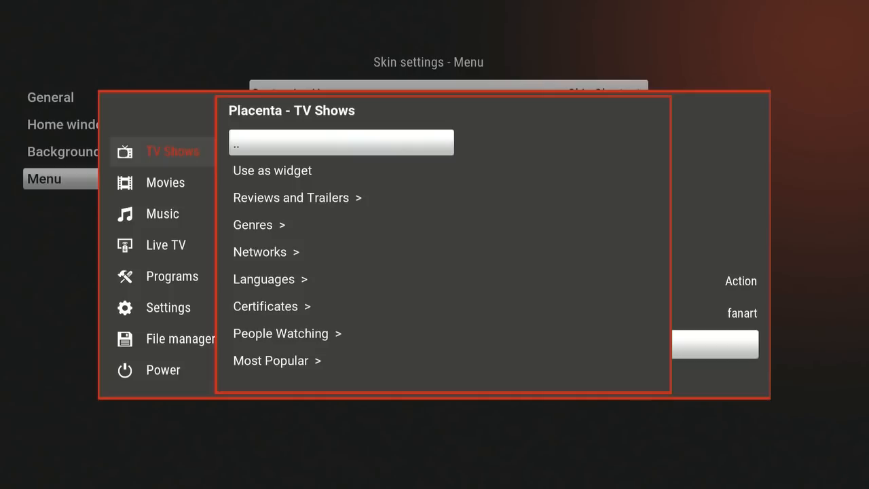
key(Down)
key(Down)
key(Down)
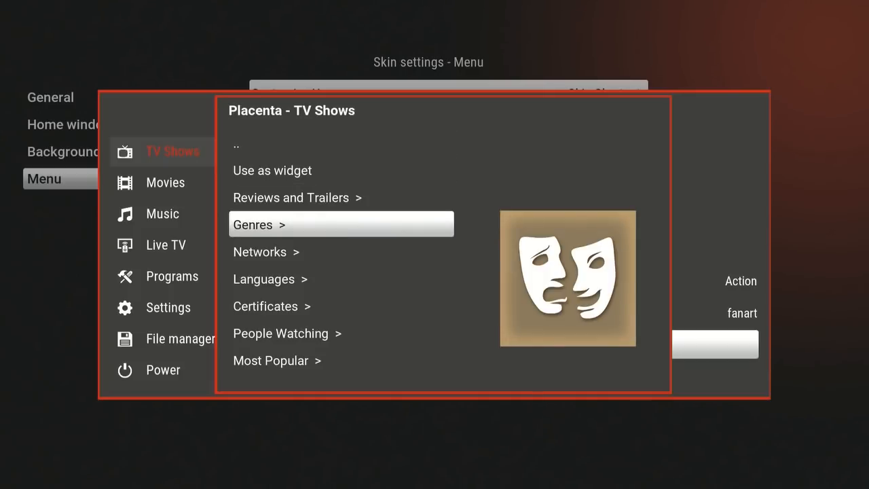
key(Down)
key(Return)
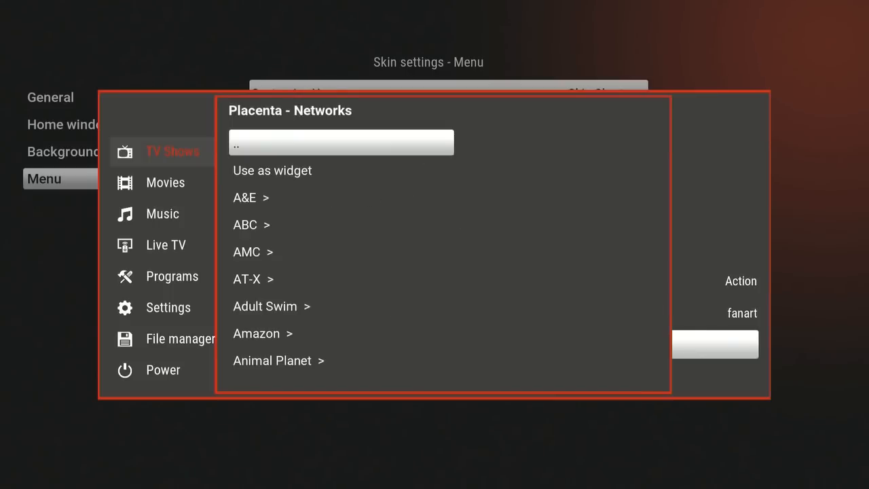
Step: Open the A&E network listing and use it as Widget 2
key(Down)
key(Down)
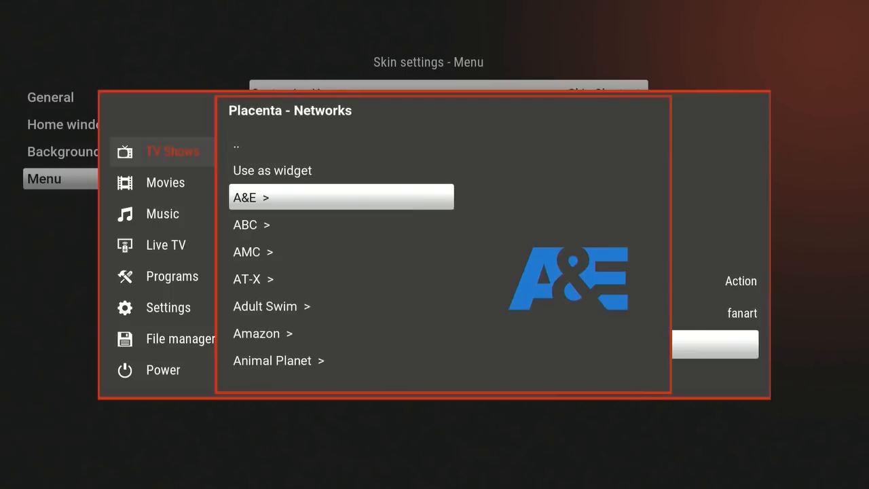
key(Escape)
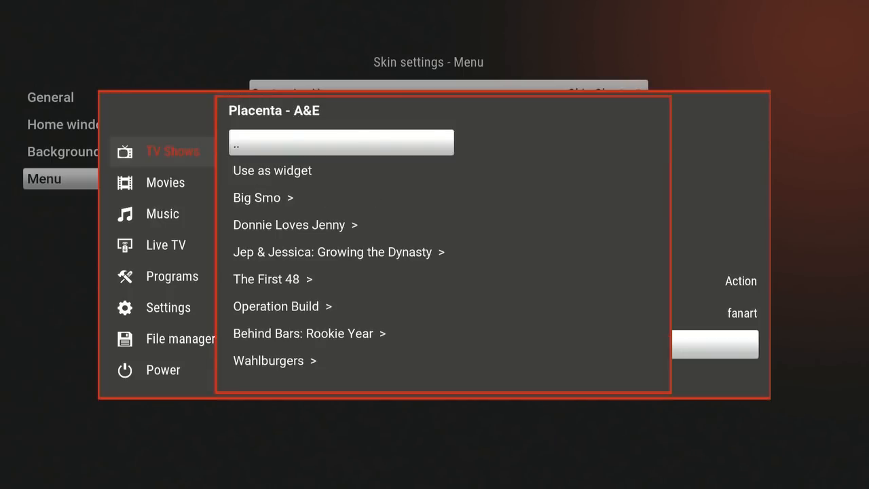
key(Down)
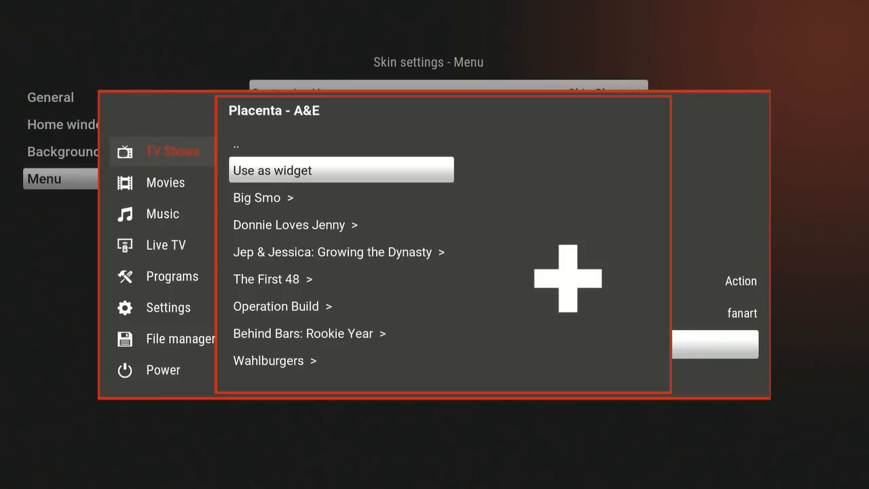
key(Return)
Step: Shorten the Widget 2 label to "A&E" by removing the "Placenta - " prefix, and accept it
key(Up)
key(Up)
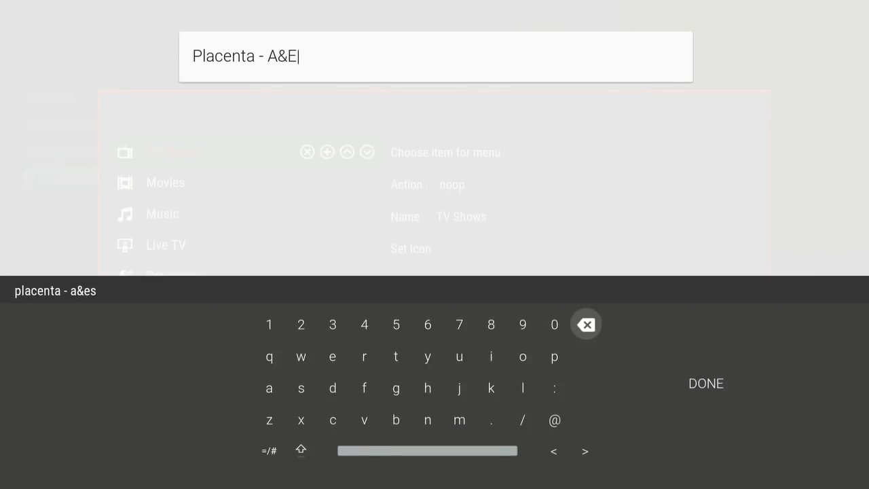
key(Left)
key(Return)
key(Return)
key(Return)
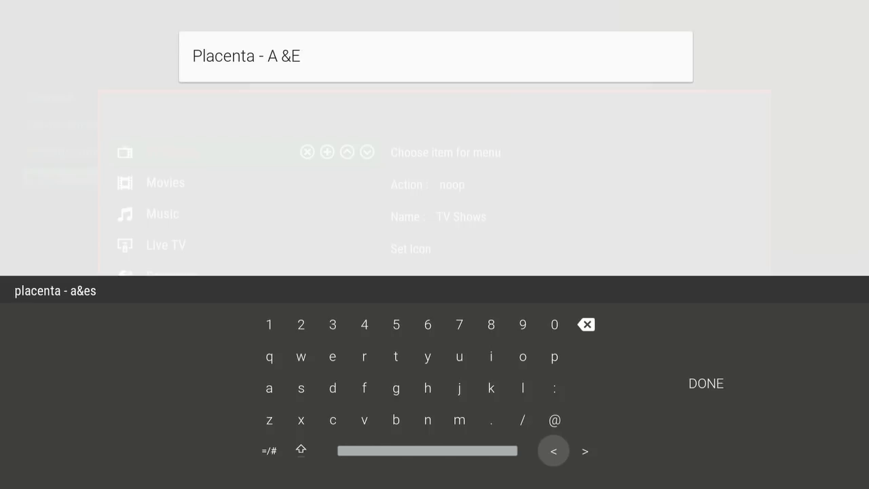
key(BackSpace)
key(BackSpace)
key(BackSpace)
key(BackSpace)
key(BackSpace)
key(BackSpace)
key(BackSpace)
key(BackSpace)
key(BackSpace)
key(BackSpace)
key(BackSpace)
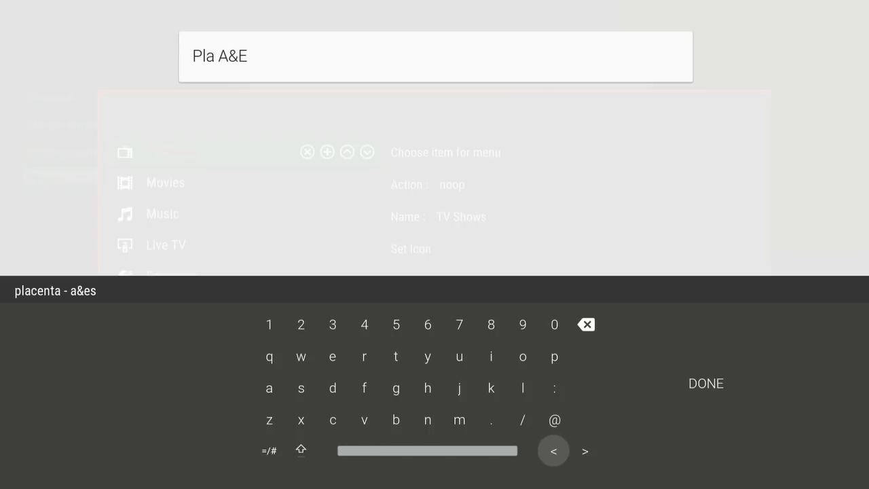
key(Right)
key(Right)
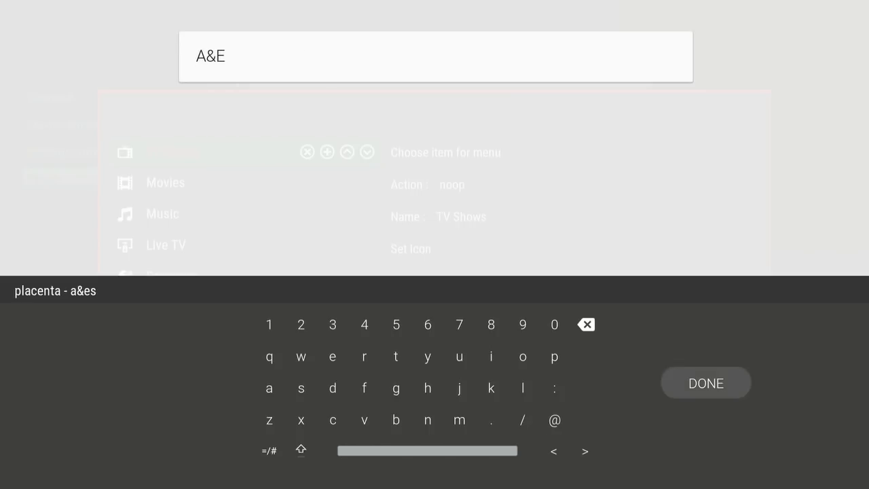
key(Return)
Step: Set Widget Style 2 of the TV Shows menu item to fanart
key(Down)
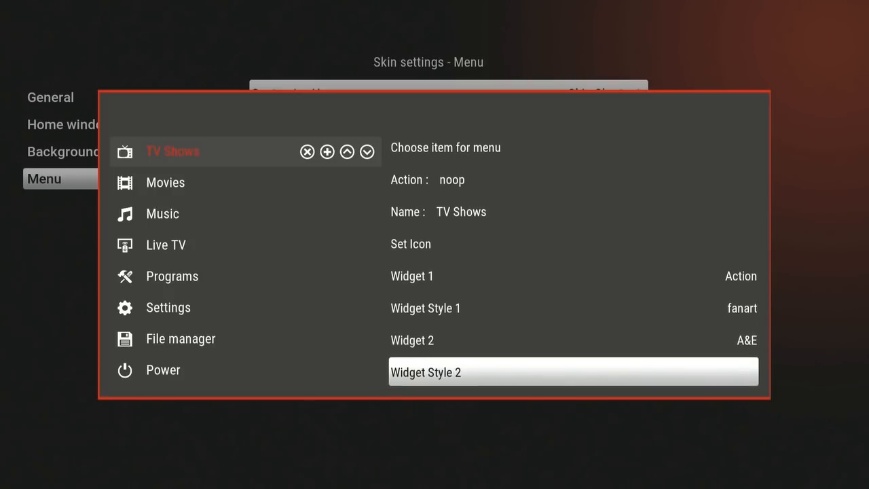
key(Return)
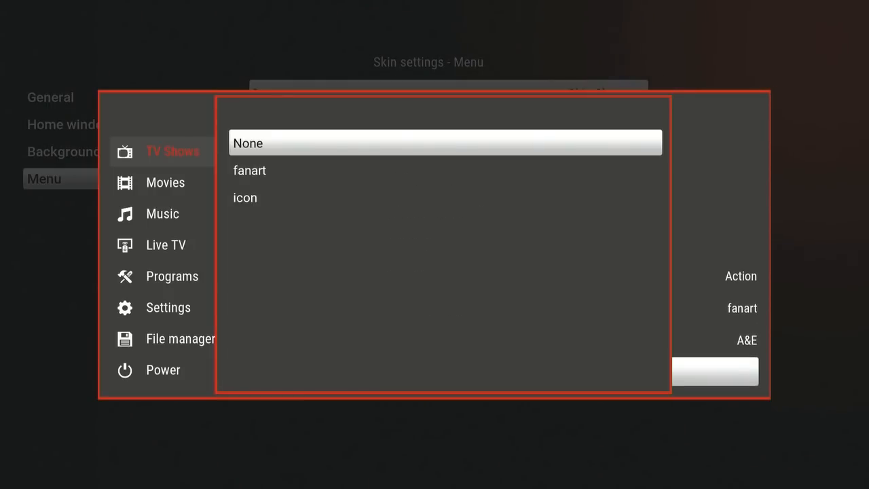
key(Down)
key(Return)
Step: Start choosing Widget 3 for TV Shows and open the Placenta video add-on as its source
key(Down)
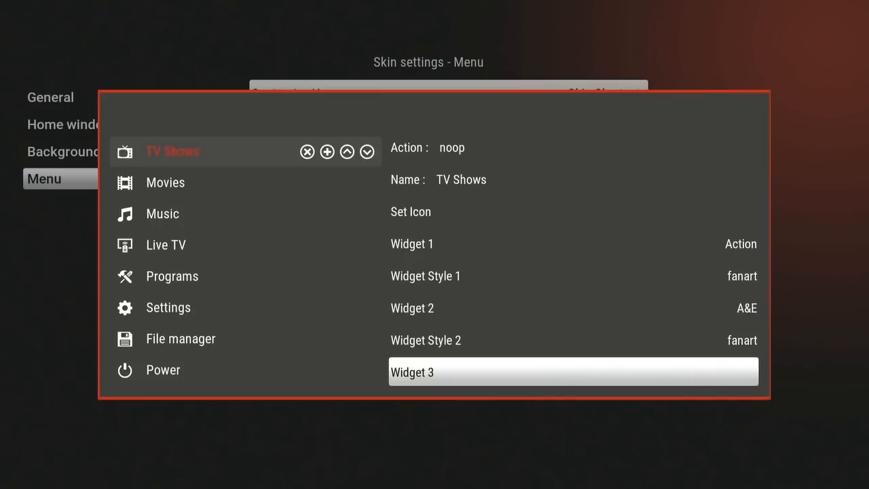
key(Return)
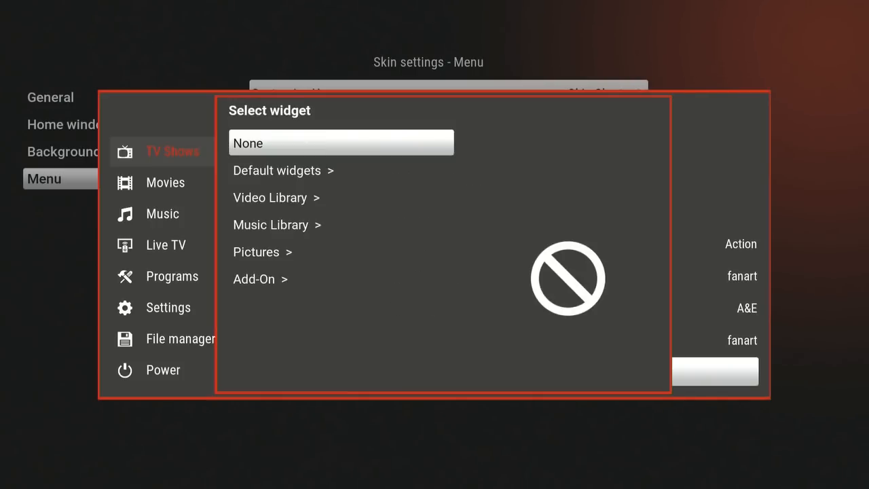
key(Up)
key(Return)
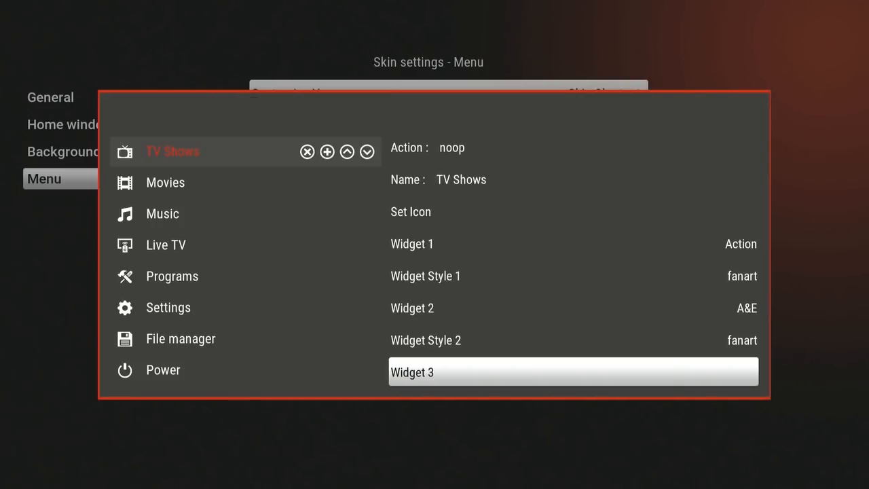
key(Down)
key(Down)
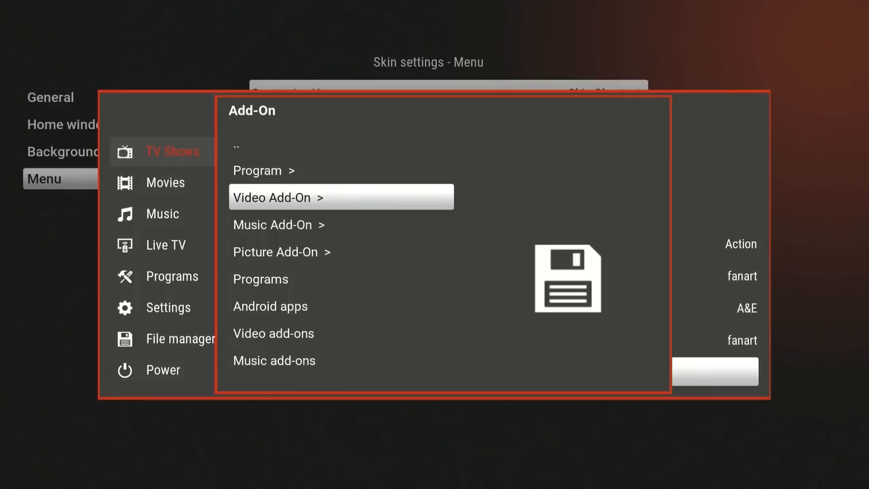
key(Return)
key(Down)
key(Down)
key(Down)
key(Down)
key(Down)
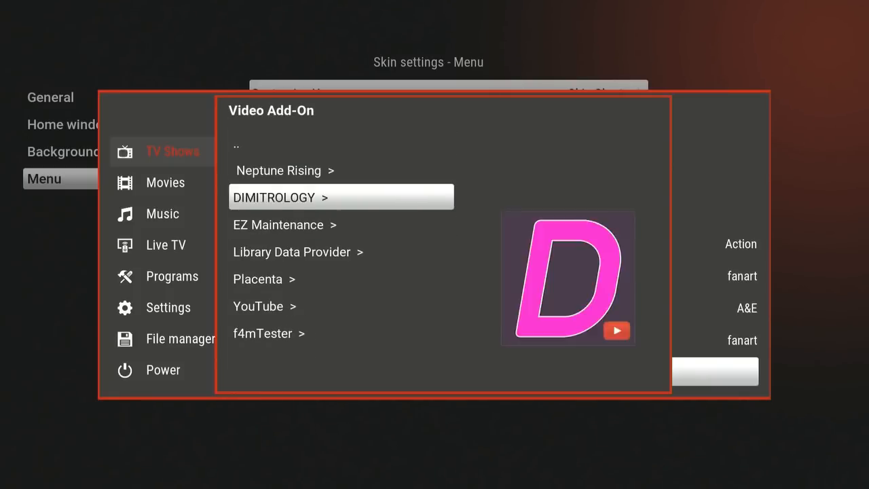
key(Return)
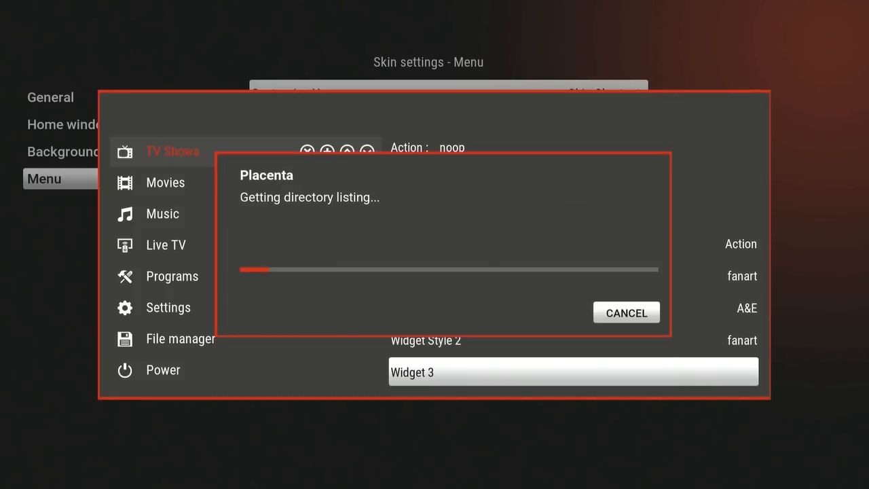
Step: Open the TV Shows category of the Placenta add-on as the source for Widget 3
key(Down)
key(Down)
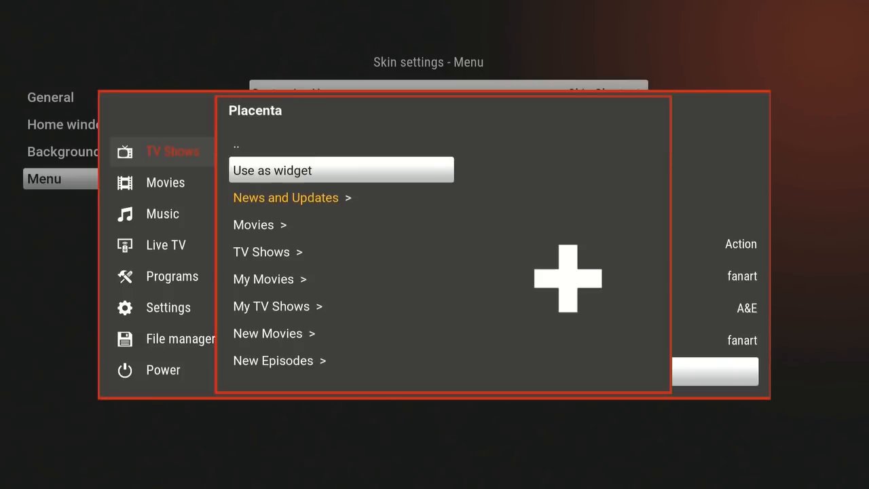
key(Down)
key(Down)
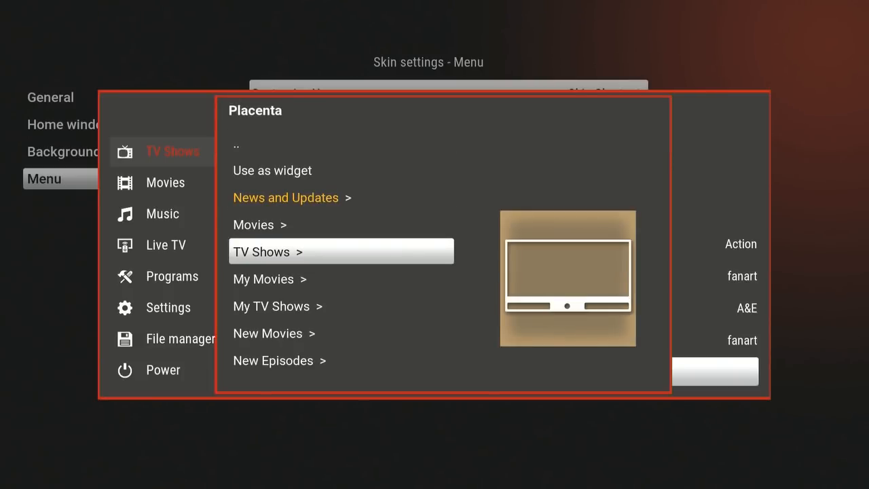
key(Return)
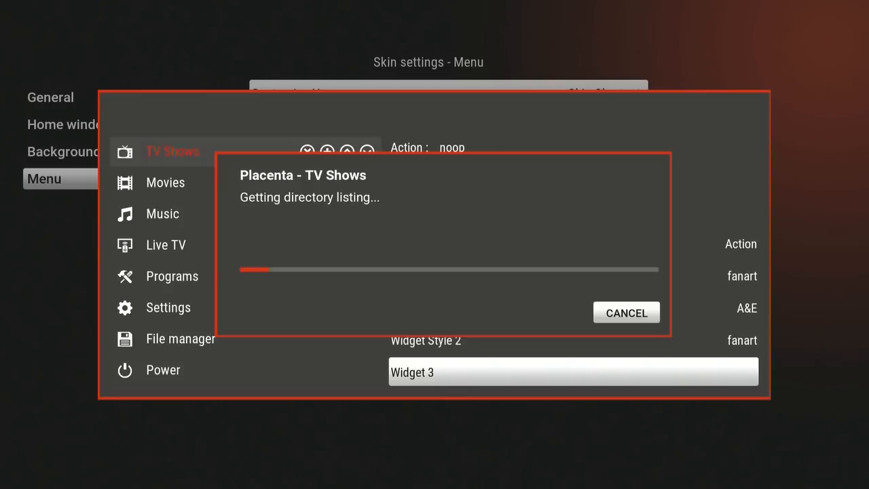
Step: Open the New TV Shows listing and use it as Widget 3 of the TV Shows menu item
key(Up)
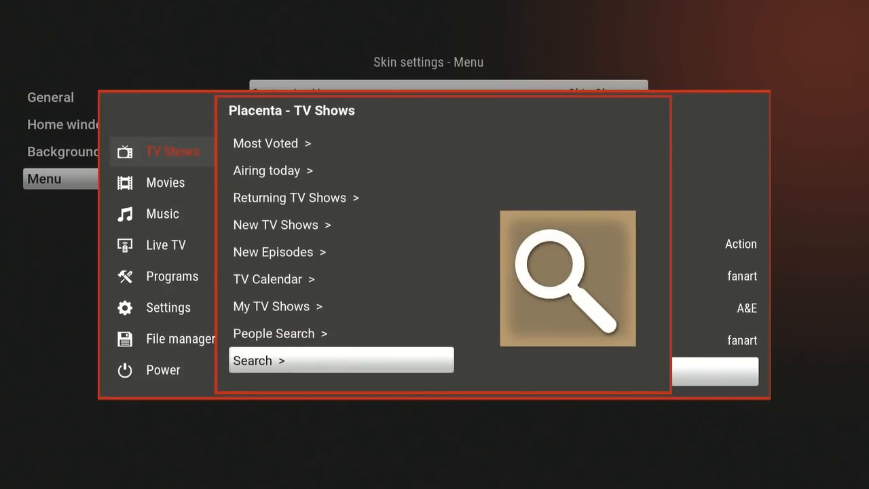
key(Up)
key(Up)
key(Up)
key(Up)
key(Up)
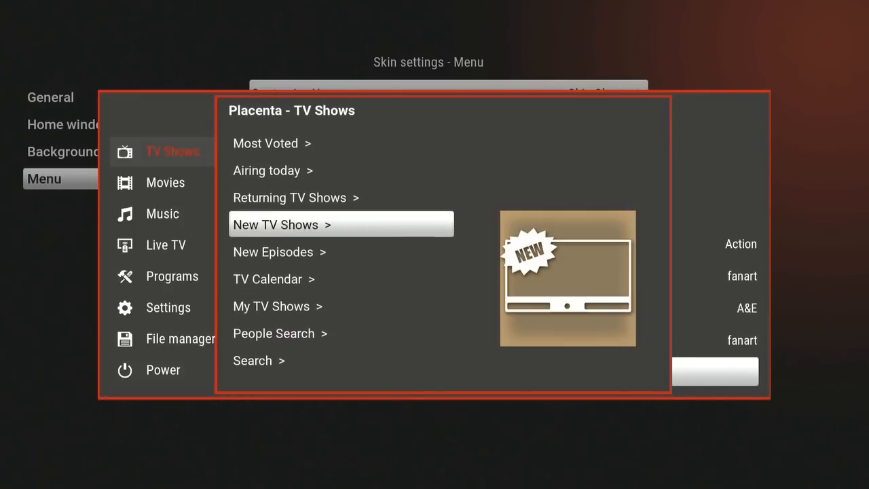
key(Return)
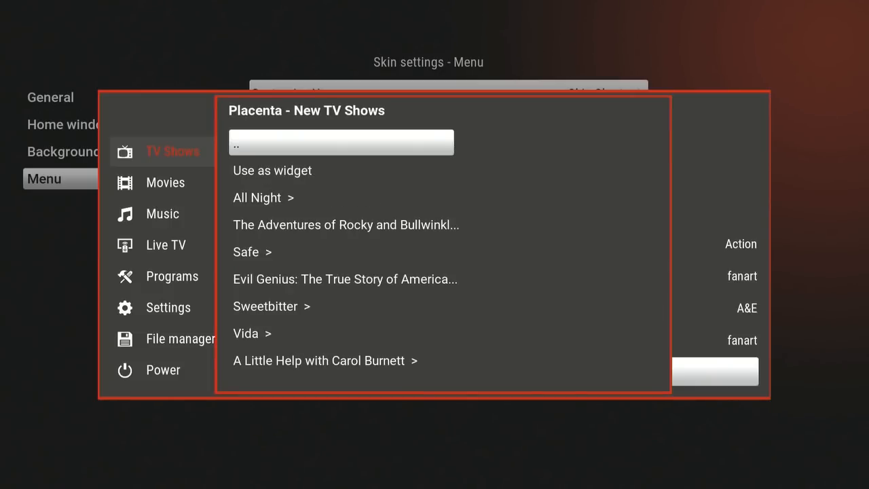
key(Down)
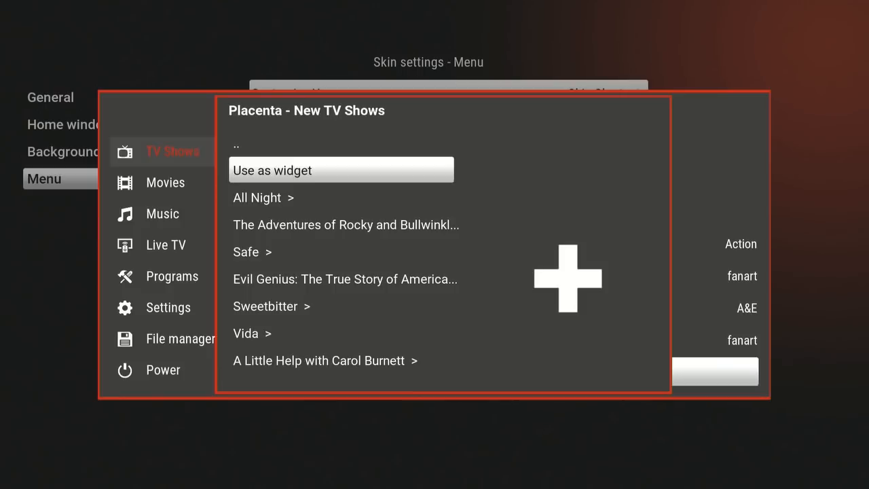
key(Return)
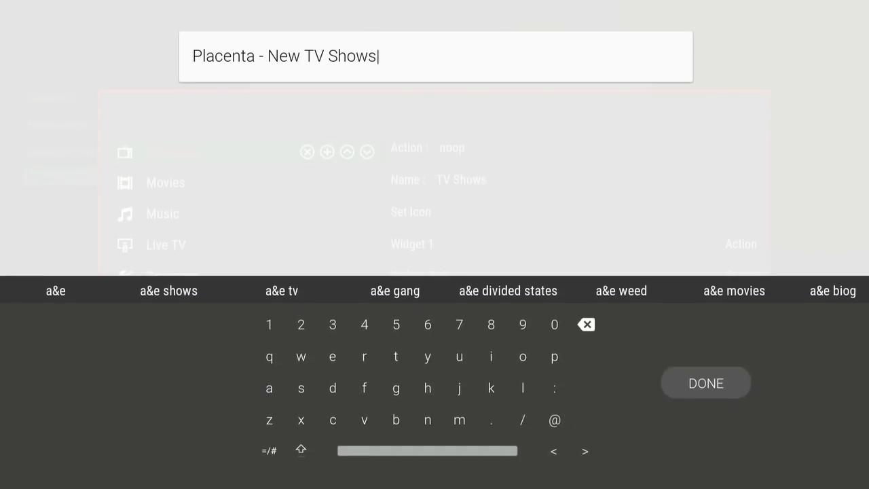
Step: Shorten the Widget 3 label to "New TV Shows" by removing the "Placenta - " prefix, and accept it
key(Up)
key(Down)
key(Left)
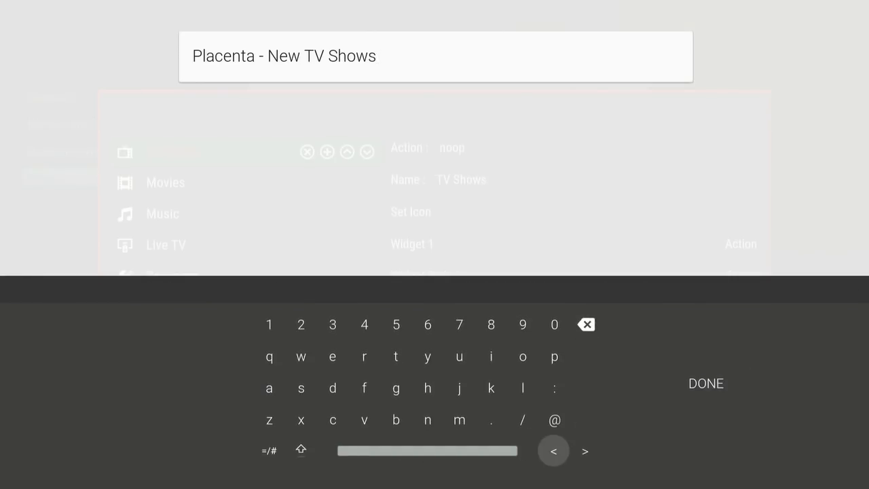
key(Return)
key(Return)
key(Return)
key(Return)
key(Return)
key(Return)
key(Return)
key(Return)
key(Return)
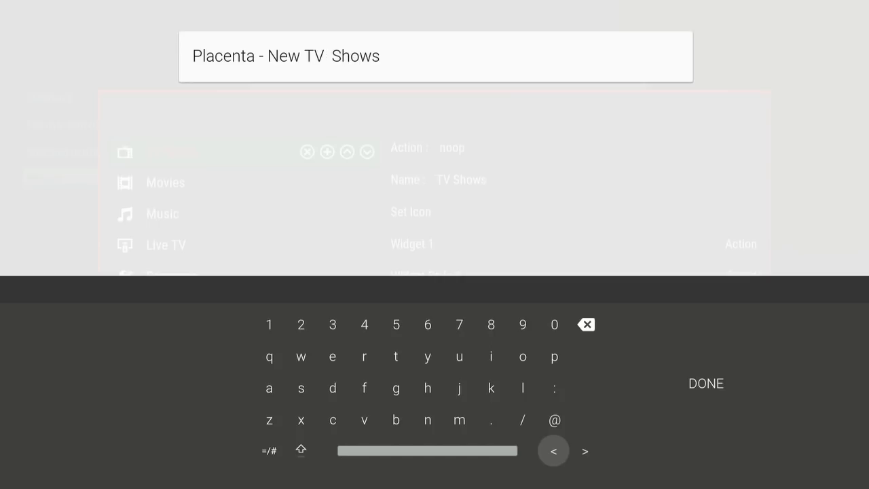
key(Return)
key(Return)
key(Return)
key(BackSpace)
key(BackSpace)
key(BackSpace)
key(BackSpace)
key(BackSpace)
key(BackSpace)
key(BackSpace)
key(BackSpace)
key(BackSpace)
key(BackSpace)
key(BackSpace)
key(BackSpace)
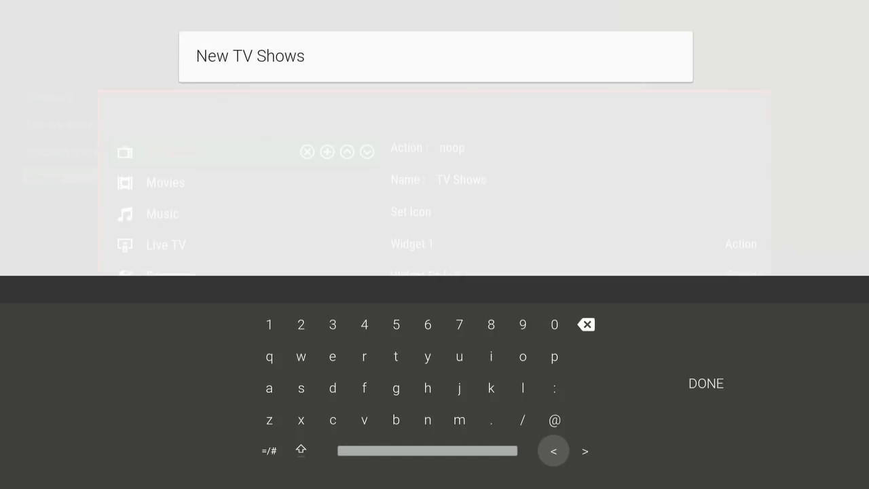
key(Right)
key(Right)
key(Return)
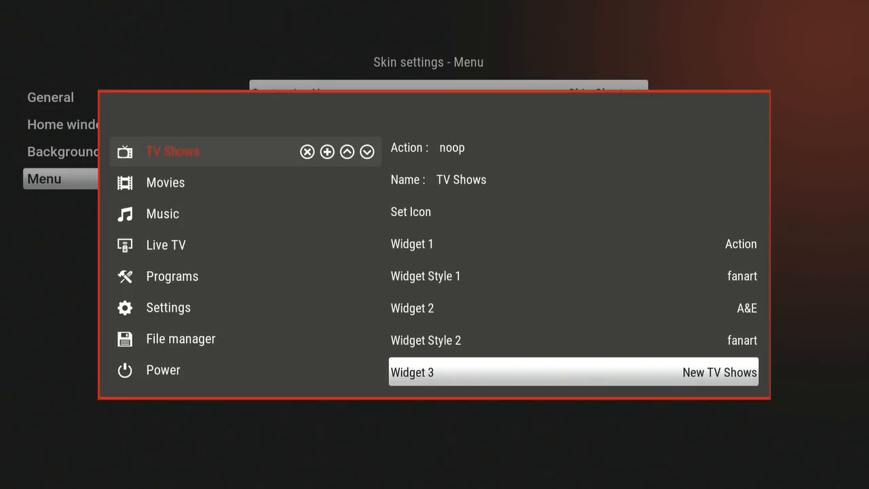
Step: Set Widget Style 3 of the TV Shows menu item to fanart
key(Down)
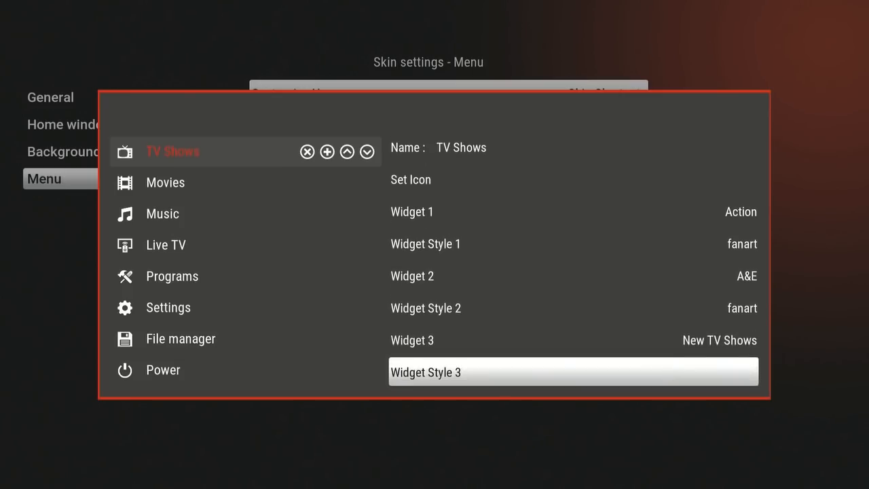
key(Return)
key(Down)
key(Return)
Step: Select the Movies menu item and start choosing a new action for it
key(Left)
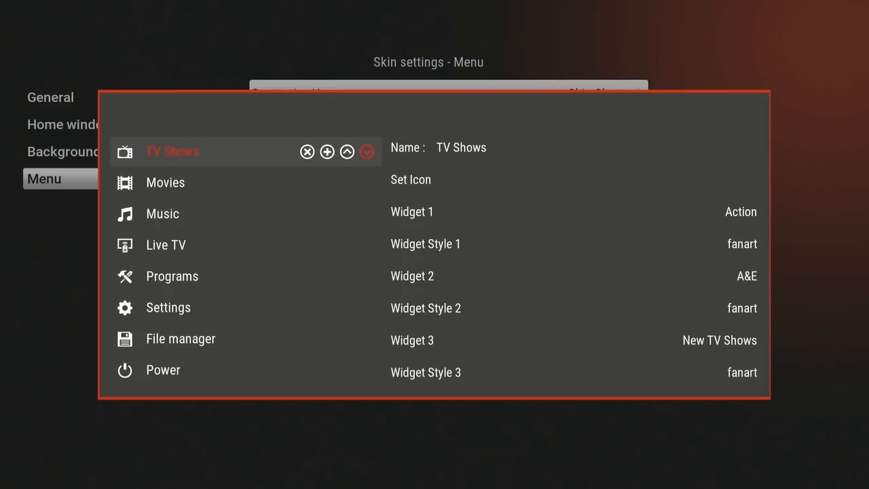
key(Down)
key(Right)
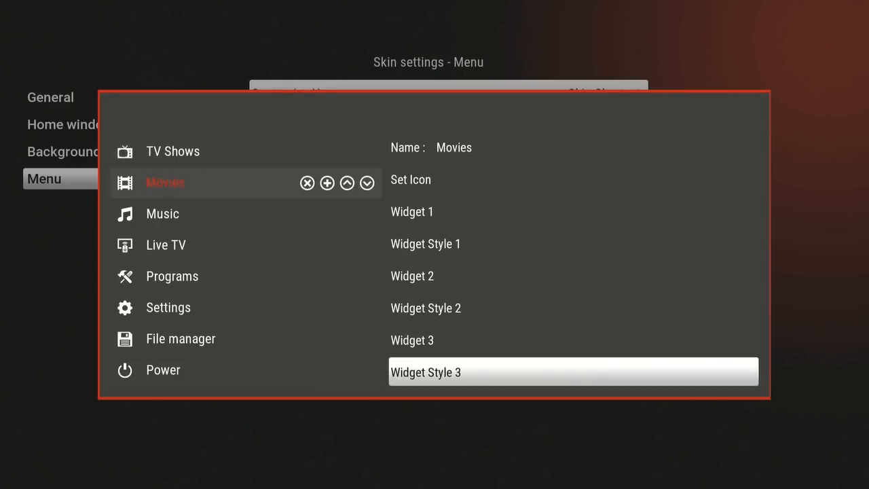
key(Up)
key(Up)
key(Up)
key(Up)
key(Up)
key(Up)
key(Up)
key(Up)
key(Up)
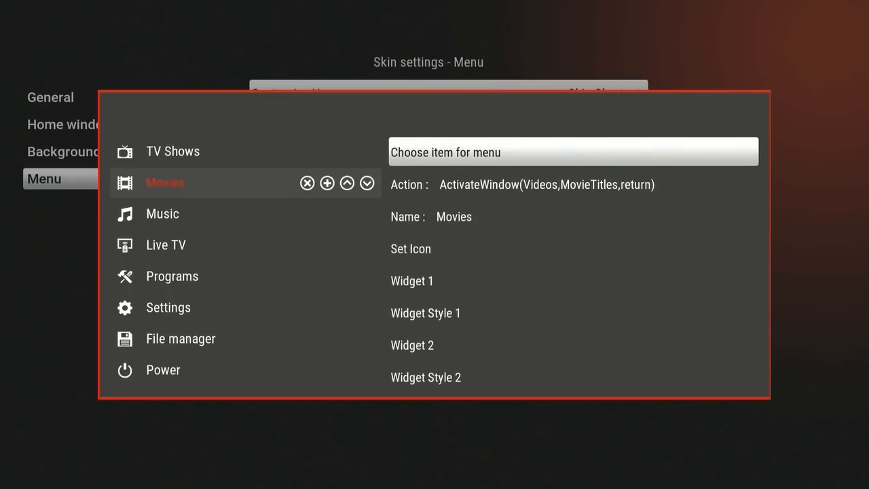
key(Down)
key(Return)
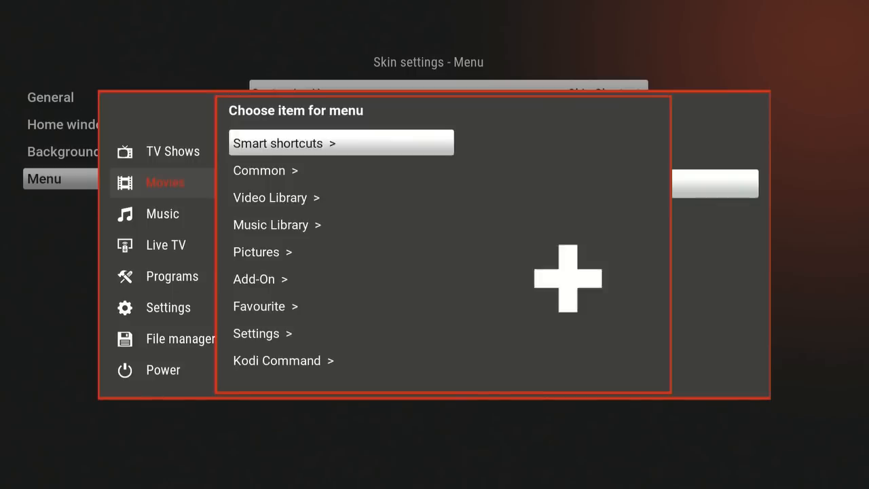
Step: Choose a custom item as the Movies action, replace the existing command with "noop", and accept it
key(Up)
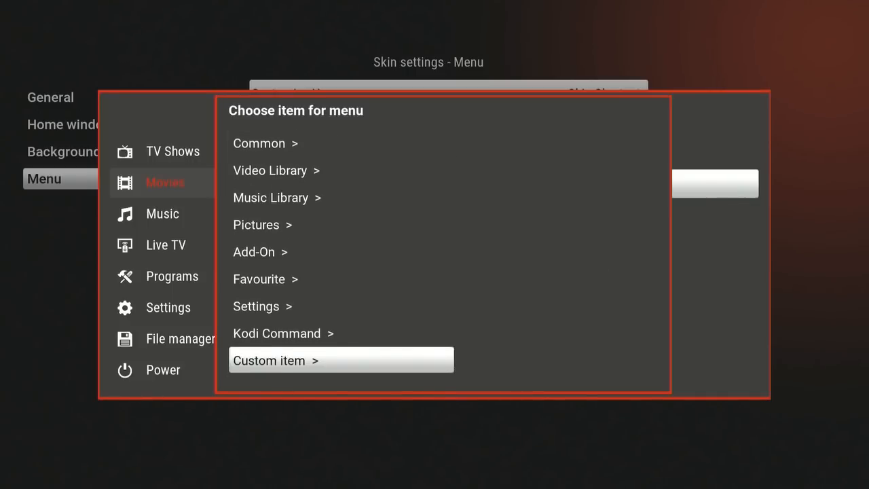
key(Return)
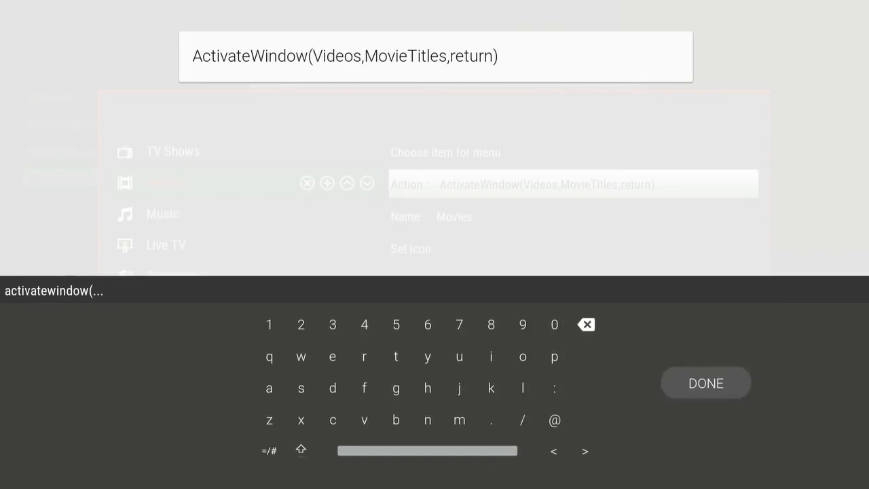
key(BackSpace)
key(BackSpace)
key(BackSpace)
key(BackSpace)
key(BackSpace)
key(BackSpace)
key(BackSpace)
key(BackSpace)
key(BackSpace)
key(BackSpace)
key(BackSpace)
key(BackSpace)
key(BackSpace)
key(BackSpace)
key(BackSpace)
key(BackSpace)
key(BackSpace)
key(BackSpace)
key(BackSpace)
key(BackSpace)
key(BackSpace)
key(BackSpace)
key(BackSpace)
key(BackSpace)
key(BackSpace)
key(BackSpace)
key(BackSpace)
key(BackSpace)
key(BackSpace)
key(BackSpace)
key(BackSpace)
key(BackSpace)
key(BackSpace)
key(Left)
key(Left)
key(Left)
key(Down)
key(Down)
key(Left)
key(Left)
key(Left)
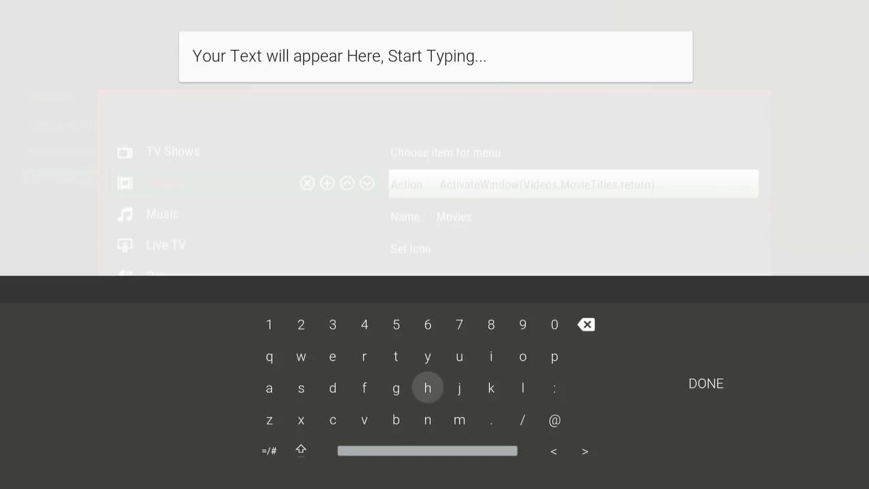
key(Down)
key(Return)
key(Up)
key(Up)
key(Right)
key(Right)
key(Right)
key(Return)
key(Right)
key(Left)
key(Return)
key(Right)
key(Return)
key(Right)
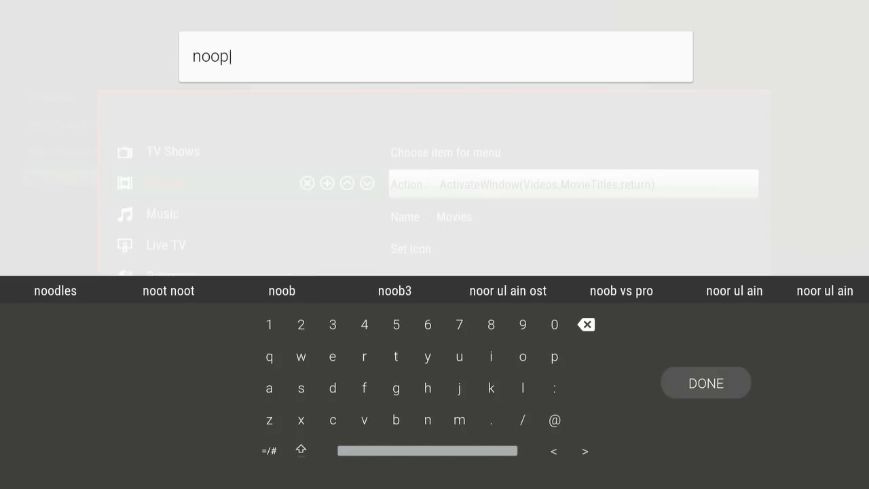
key(Return)
Step: Start choosing Widget 1 for Movies and open the Neptune Rising video add-on as its source
key(Down)
key(Down)
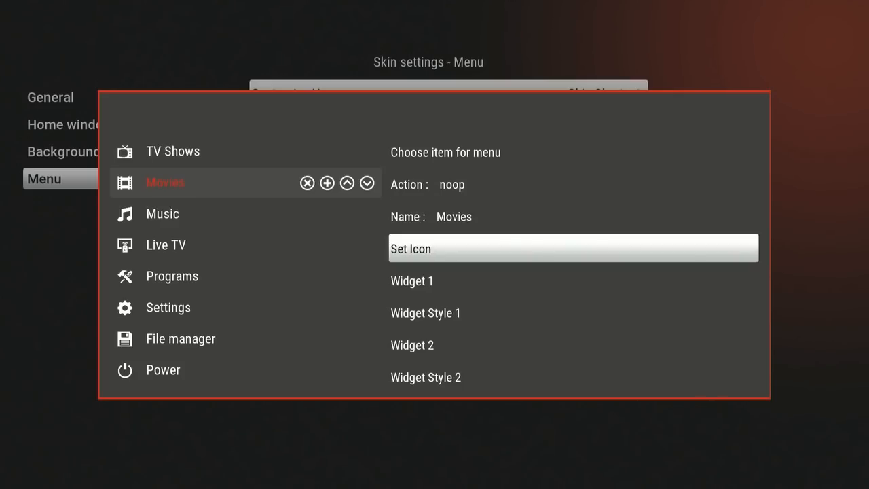
key(Down)
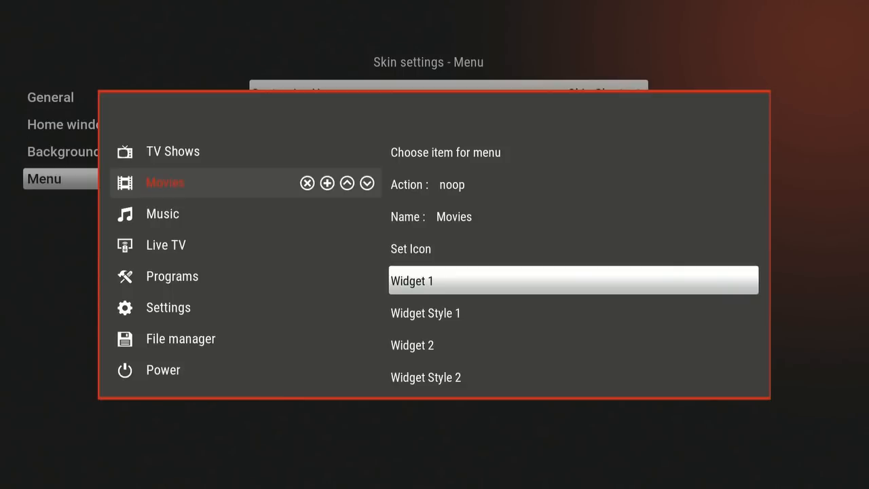
key(Return)
key(Up)
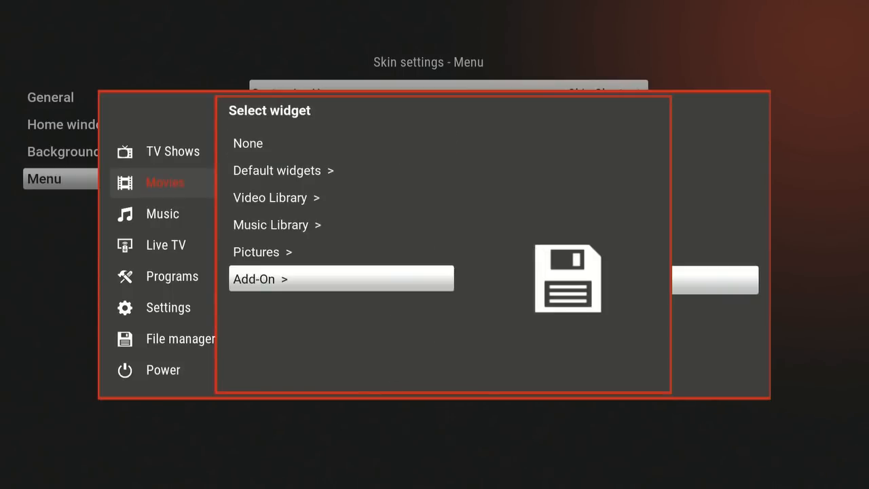
key(Return)
key(Down)
key(Down)
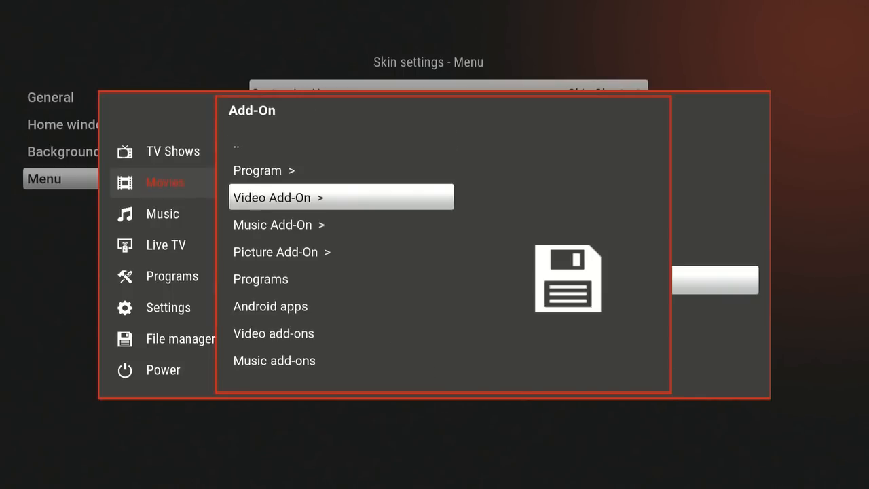
key(Return)
key(Down)
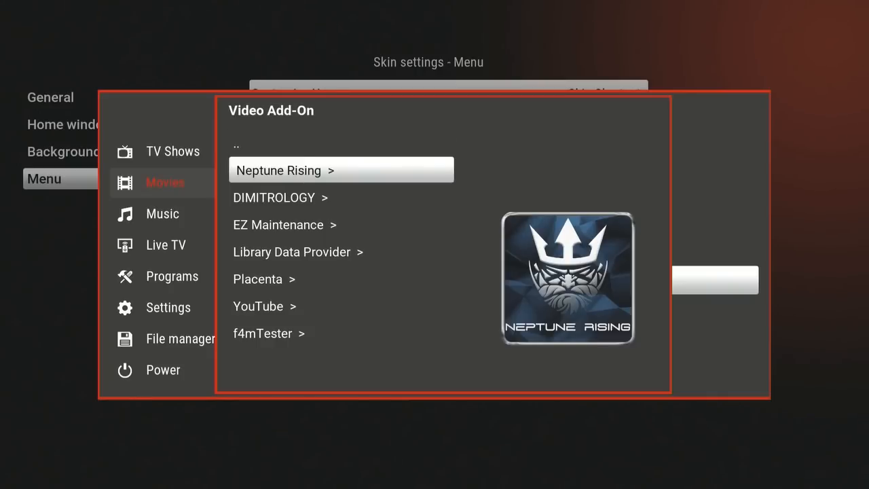
key(Return)
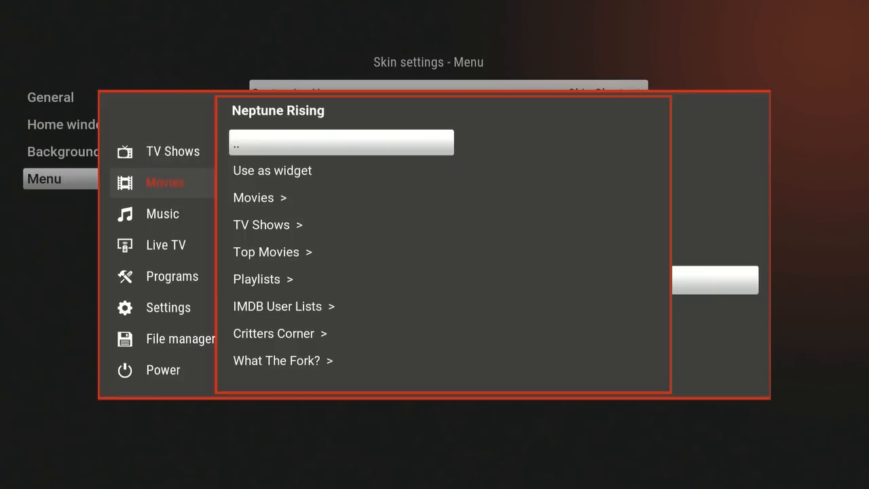
Step: Open the Movies category of the Neptune Rising add-on
key(Down)
key(Down)
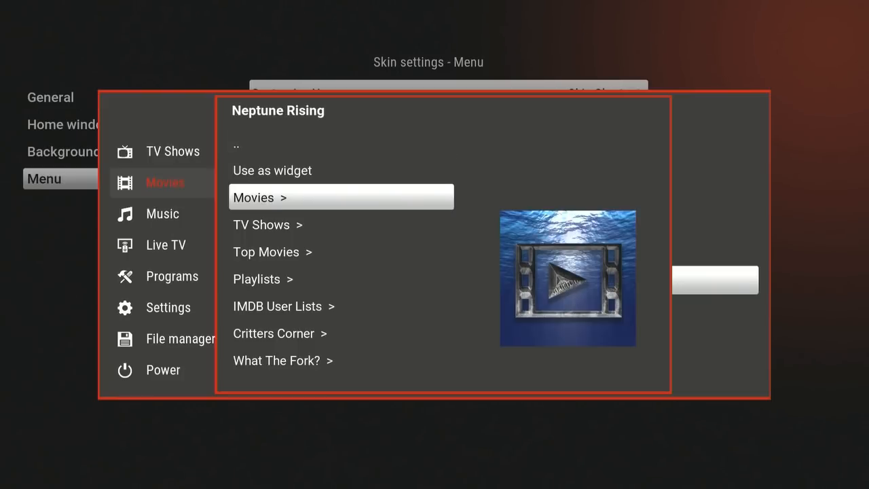
key(Return)
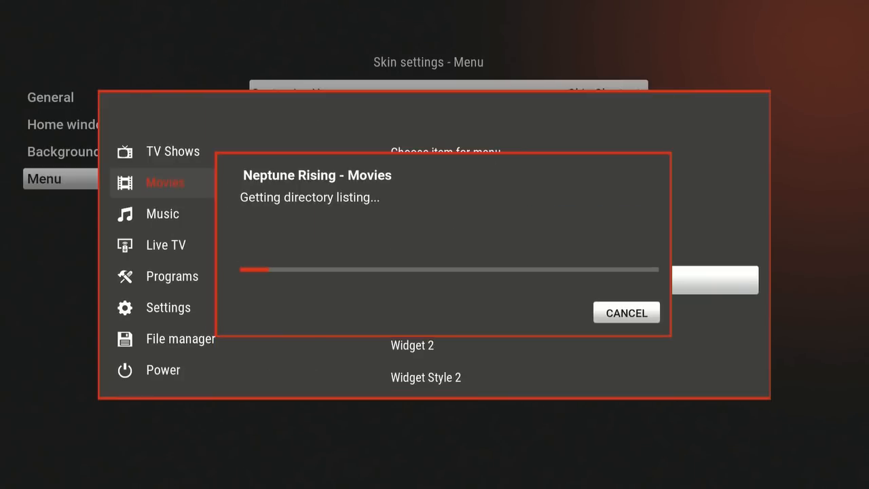
Step: Open the In Theaters listing and use it as Widget 1 of the Movies menu item
key(Down)
key(Down)
key(Down)
key(Down)
key(Down)
key(Down)
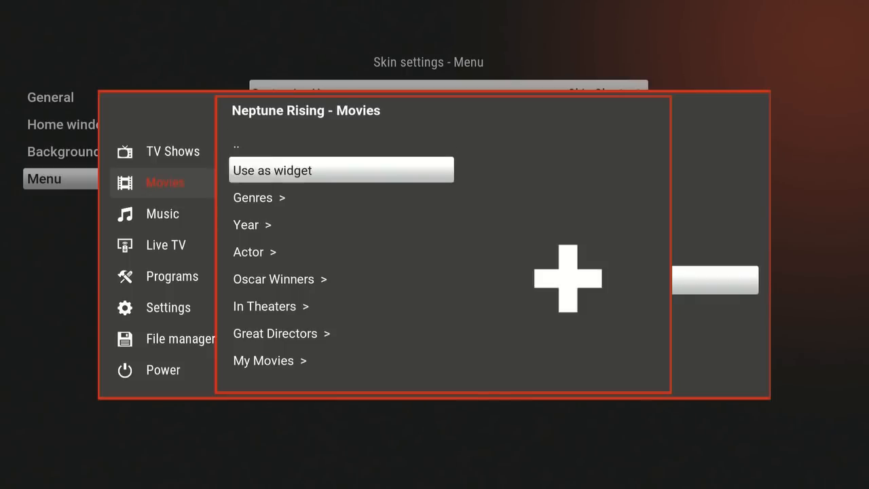
key(Return)
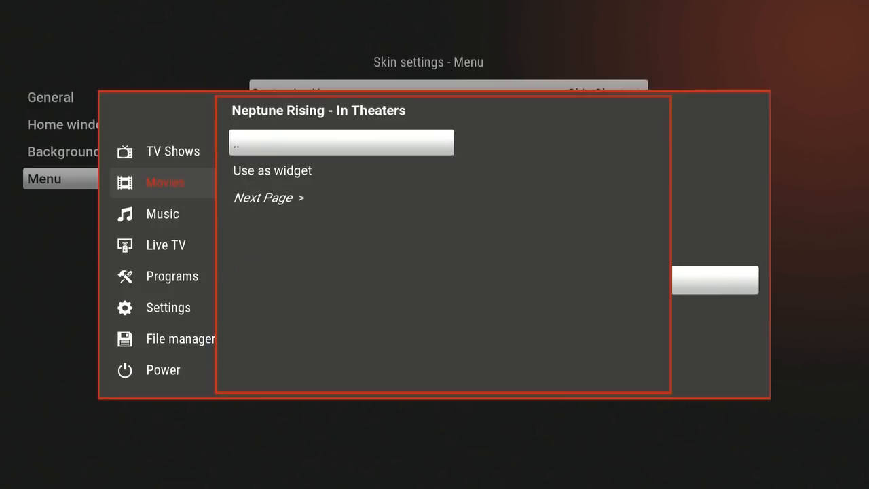
key(Down)
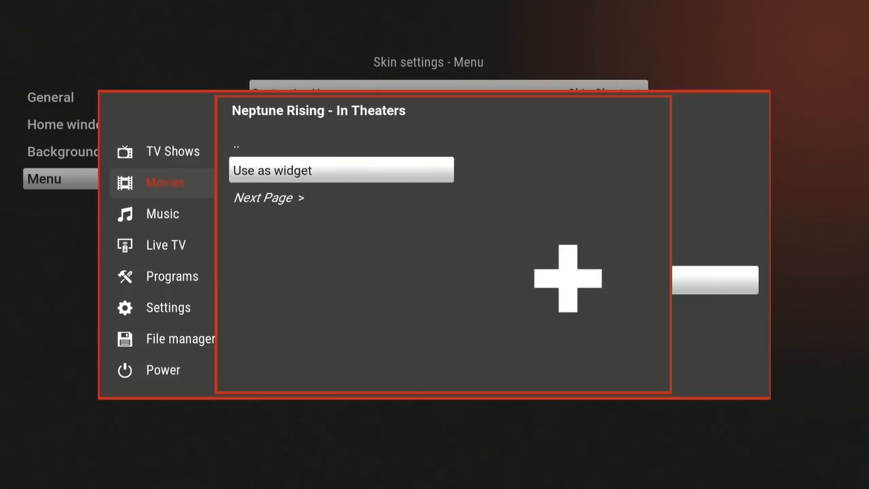
key(Return)
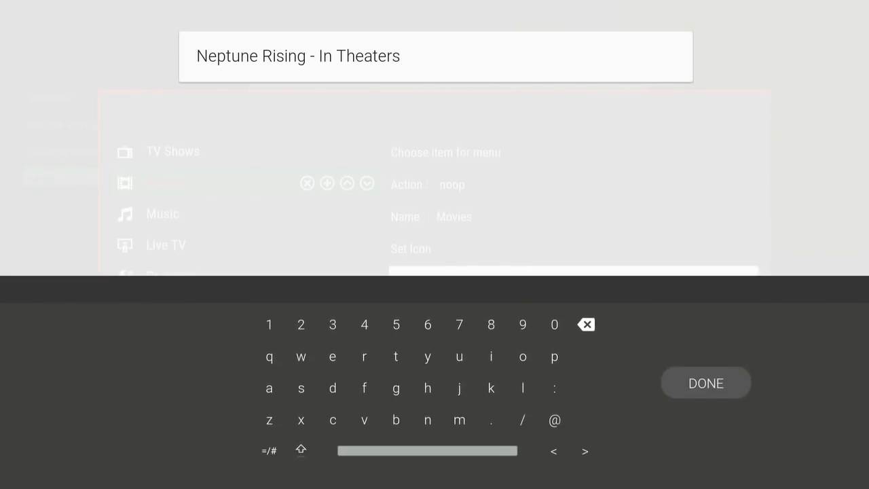
Step: Shorten the Movies Widget 1 label to "In Theaters" by removing the add-on name prefix, and accept it
key(Up)
key(Down)
key(Left)
key(Return)
key(Return)
key(Return)
key(Return)
key(Return)
key(Return)
key(Return)
key(Return)
key(Return)
key(Return)
key(Return)
key(BackSpace)
key(BackSpace)
key(BackSpace)
key(BackSpace)
key(BackSpace)
key(BackSpace)
key(BackSpace)
key(BackSpace)
key(BackSpace)
key(BackSpace)
key(BackSpace)
key(BackSpace)
key(BackSpace)
key(BackSpace)
key(BackSpace)
key(BackSpace)
key(BackSpace)
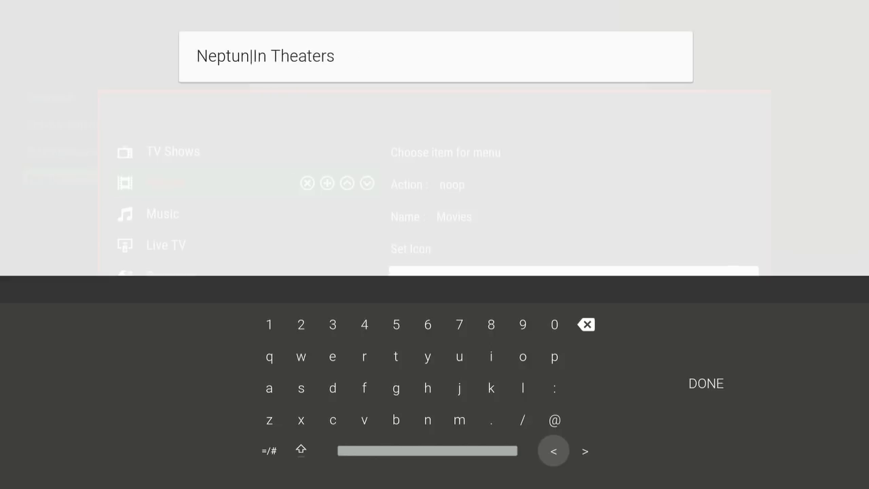
key(Right)
key(Right)
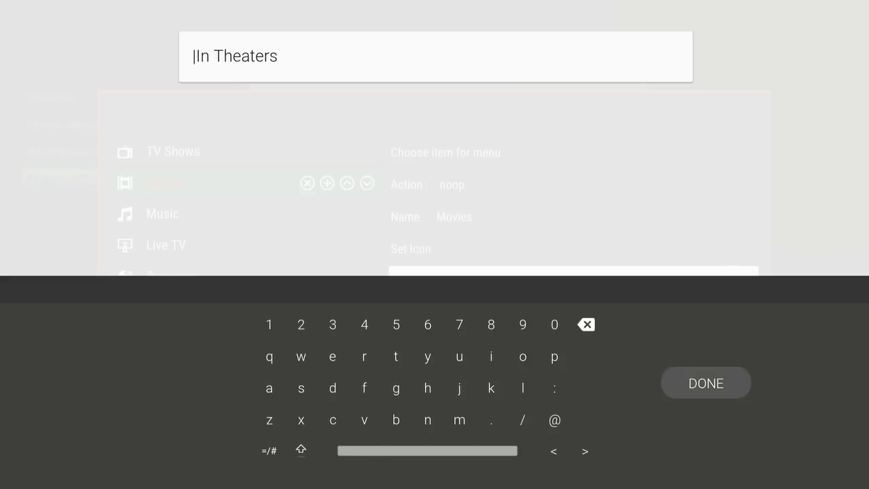
key(Return)
Step: Set Widget Style 1 of the Movies item to fanart and leave the skin settings
key(Down)
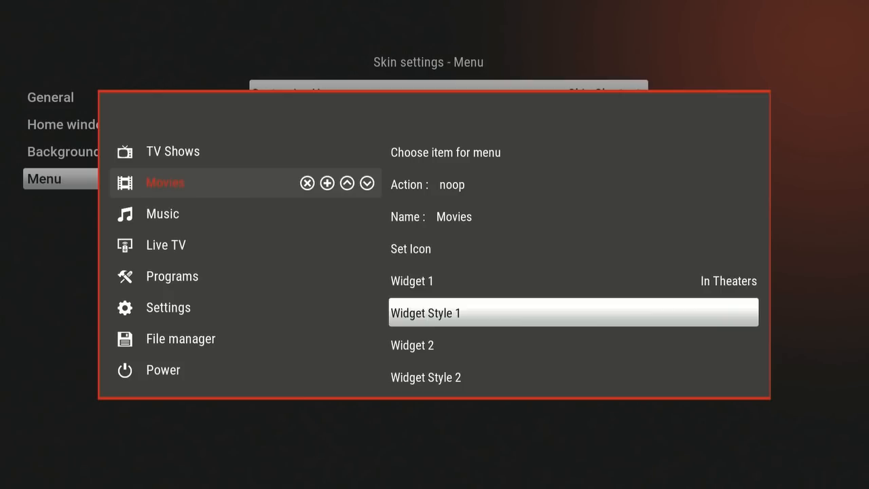
key(Return)
key(Down)
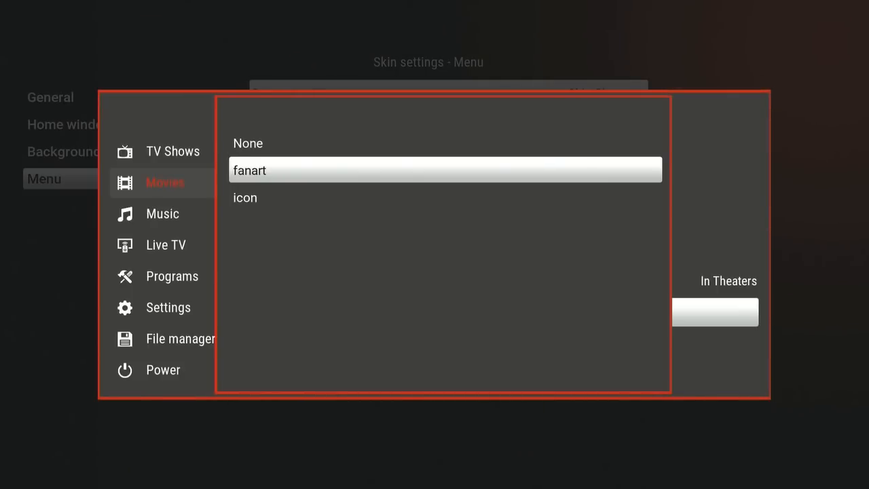
key(Return)
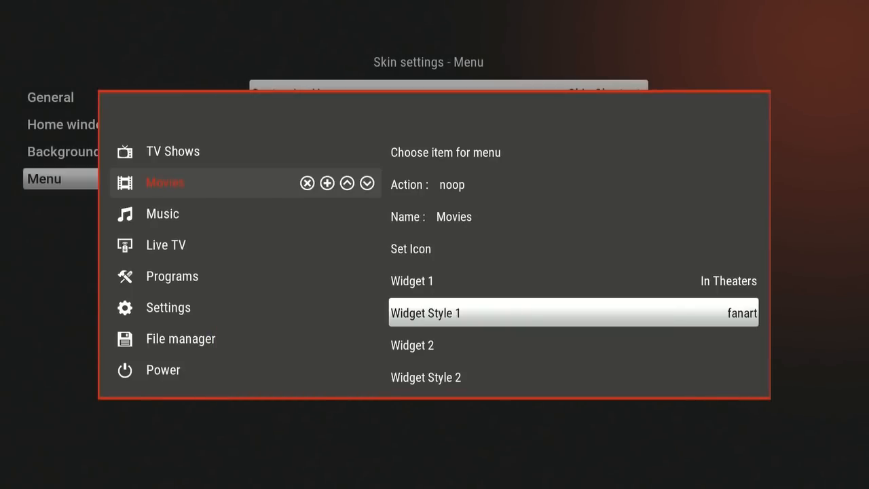
key(Escape)
key(Escape)
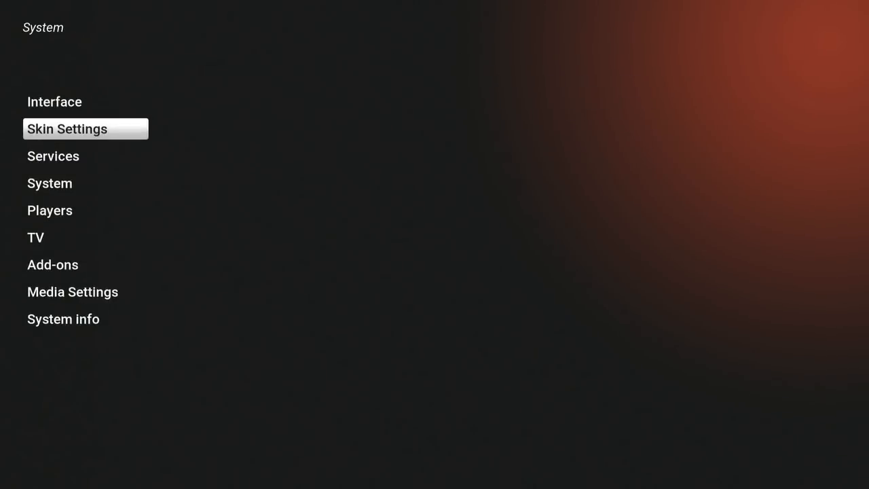
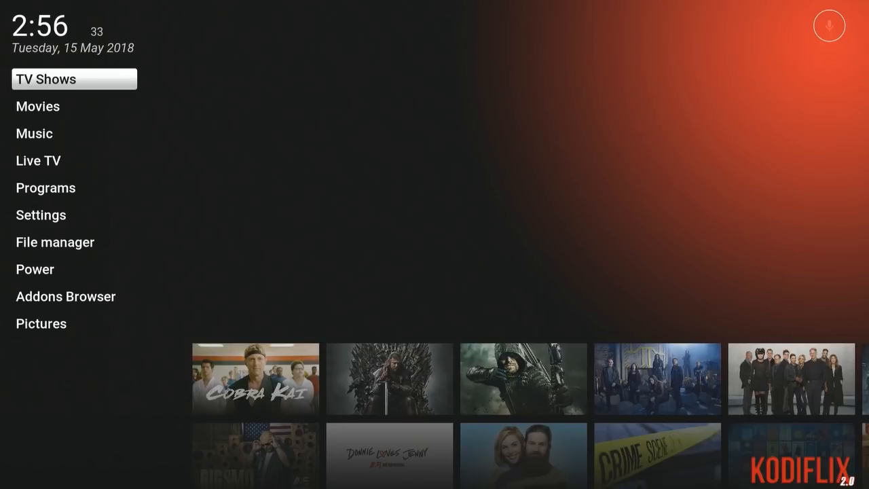
Step: Examine the Action, A&E and New TV Shows widget rows of the TV Shows home menu item
key(Right)
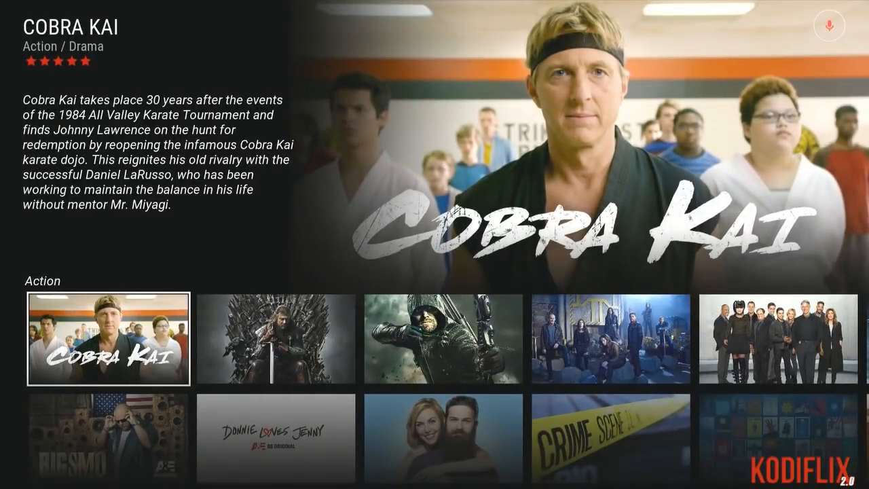
key(Down)
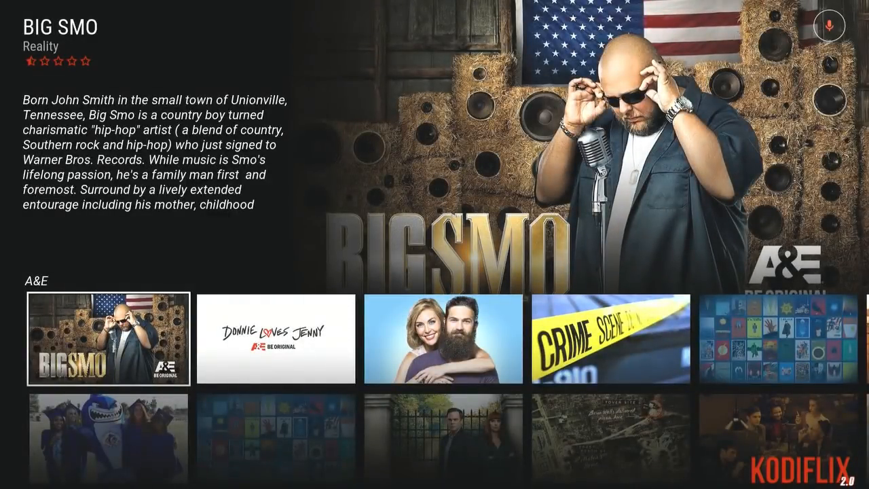
key(Down)
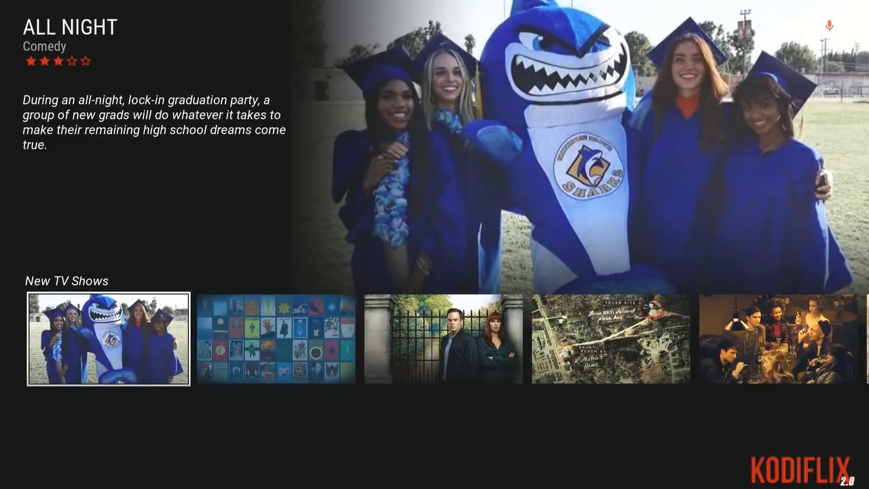
key(Up)
key(Up)
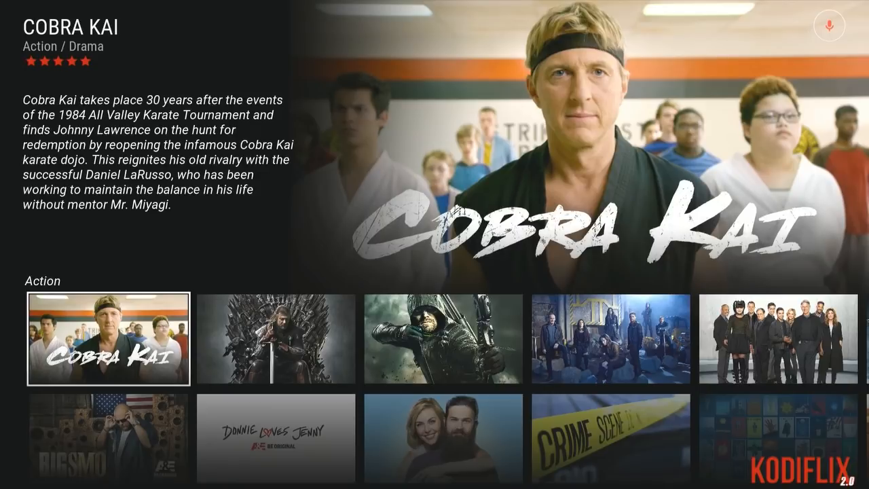
key(Left)
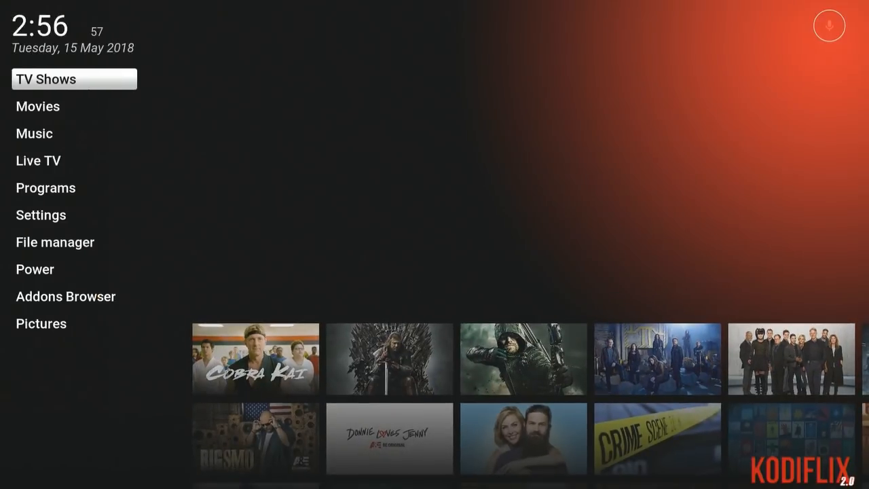
Step: Examine the In Theaters widget row of the Movies home menu item, looking through several titles
key(Down)
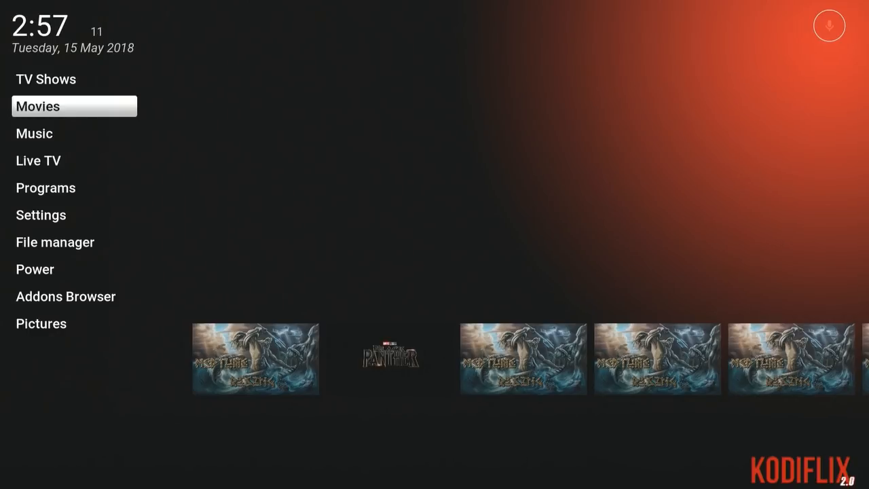
key(Right)
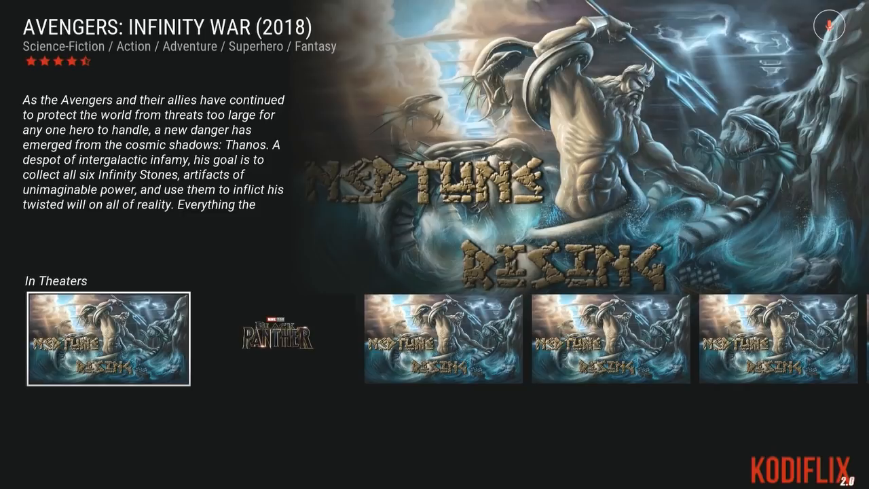
key(Right)
key(Right)
key(Right)
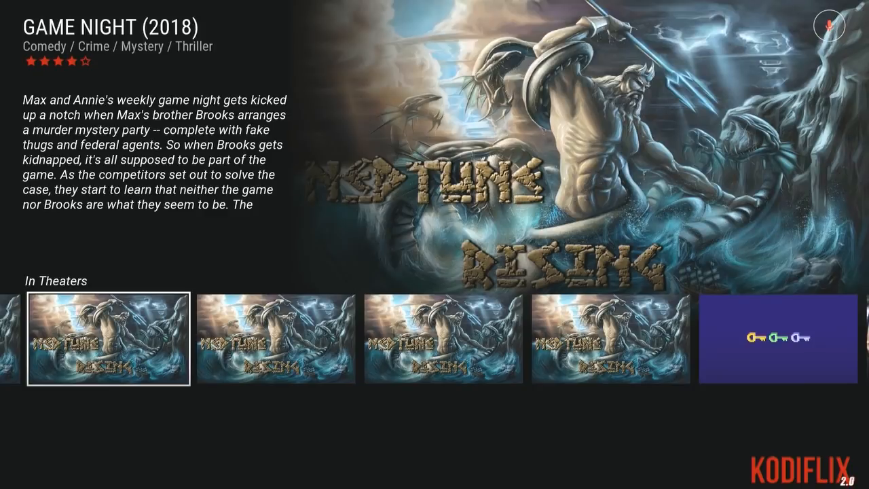
key(Left)
key(Left)
key(Left)
key(Left)
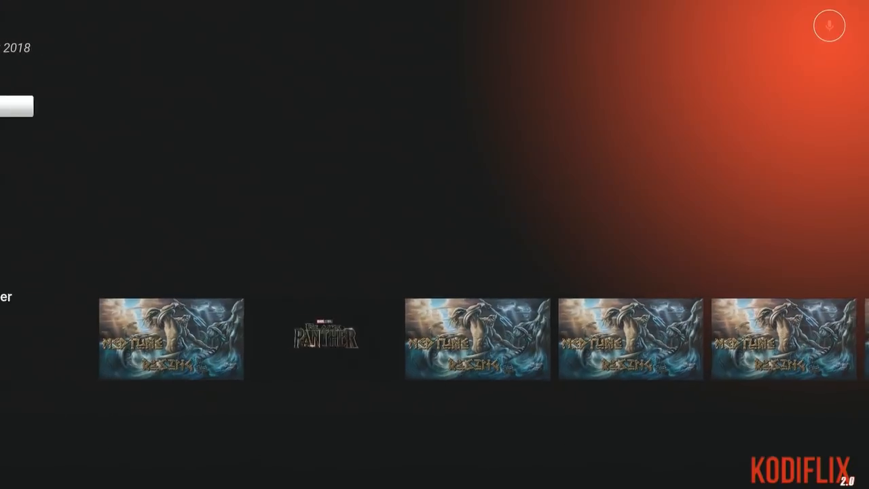
key(Down)
key(Down)
key(Down)
key(Down)
key(Down)
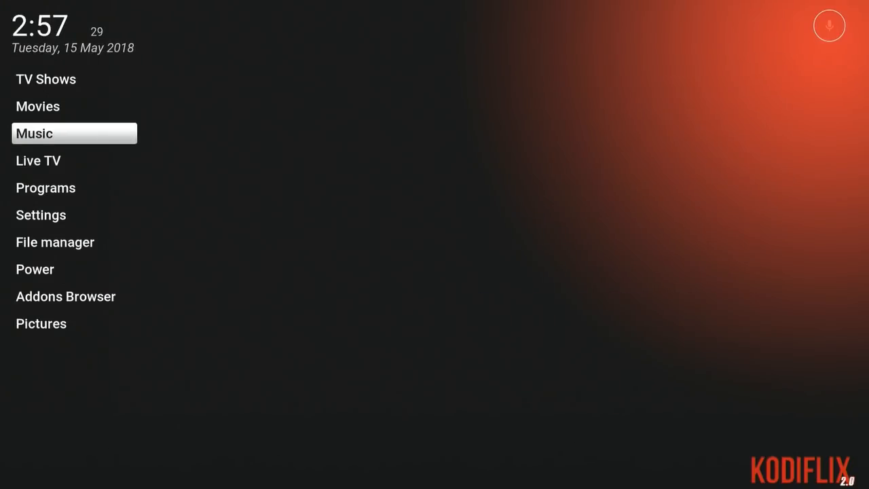
key(Up)
key(Up)
key(Up)
key(Up)
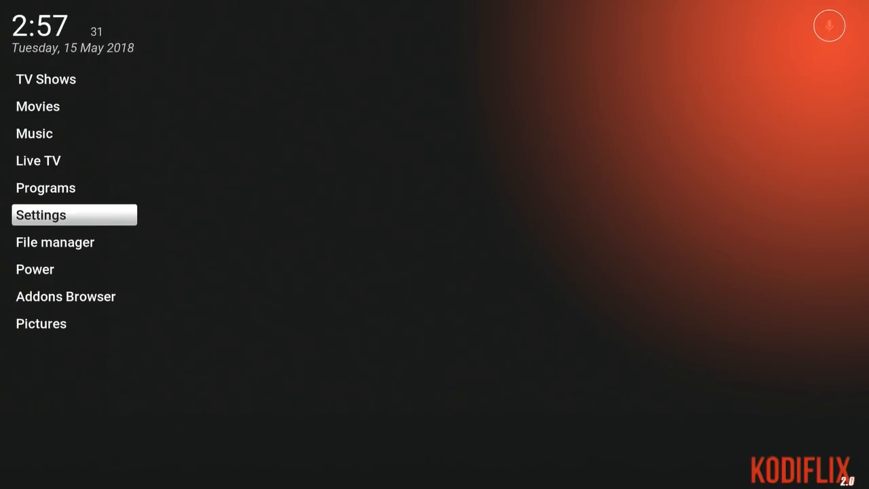
key(Up)
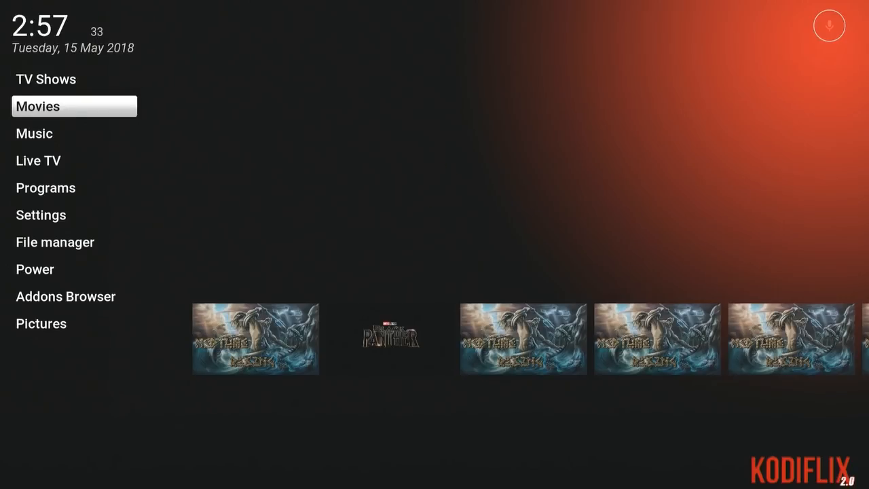
key(Up)
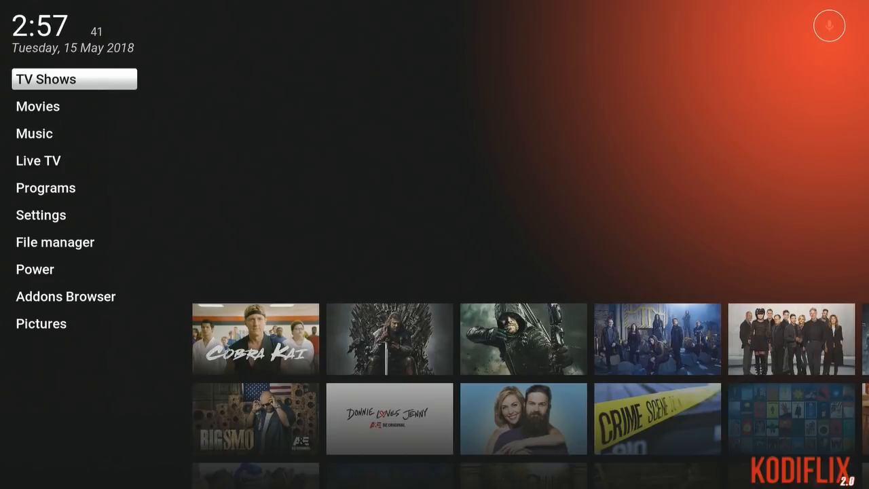
Step: Open the Addons Browser from the home menu
key(Down)
key(Down)
key(Down)
key(Down)
key(Down)
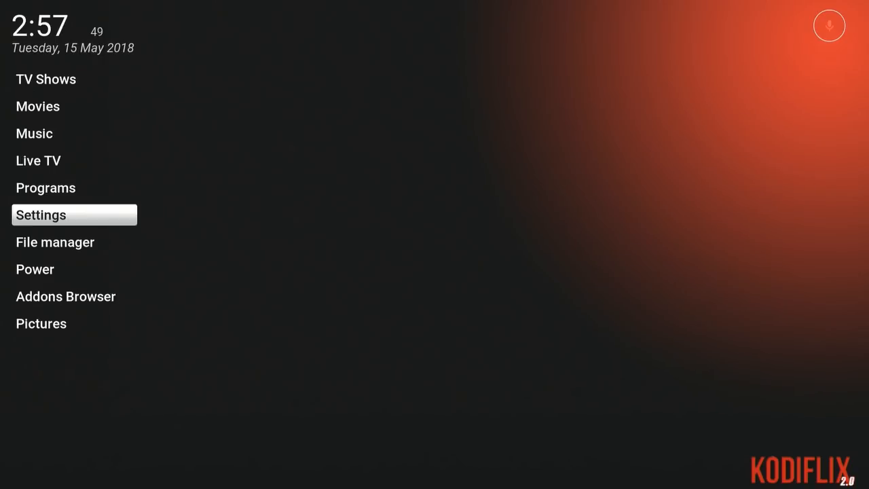
key(Down)
key(Down)
key(Down)
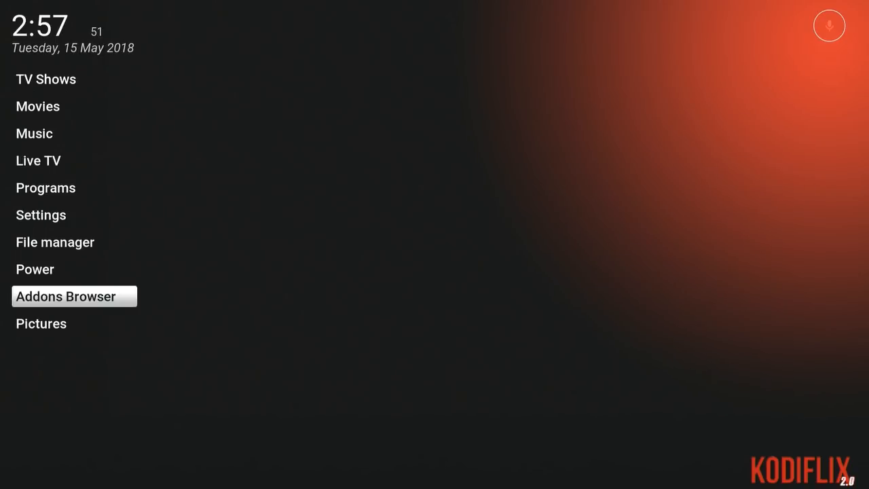
key(Return)
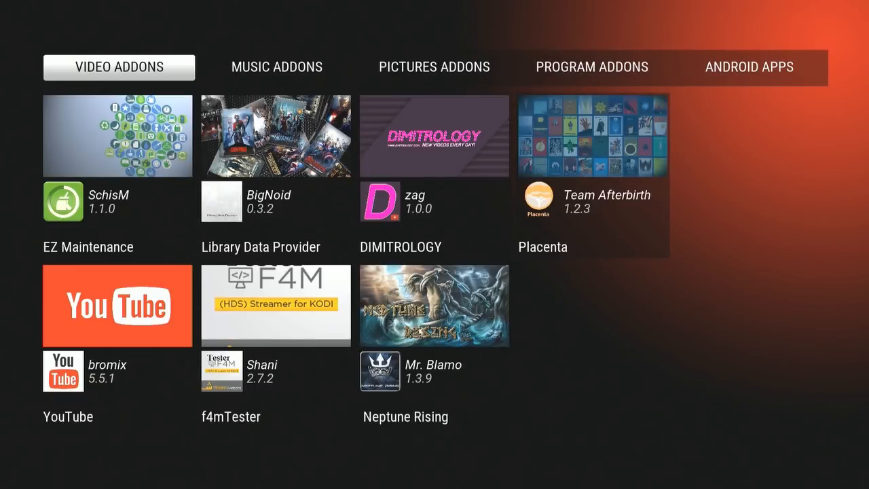
Step: Open the Placenta add-on from the video add-ons
key(Down)
key(Right)
key(Right)
key(Right)
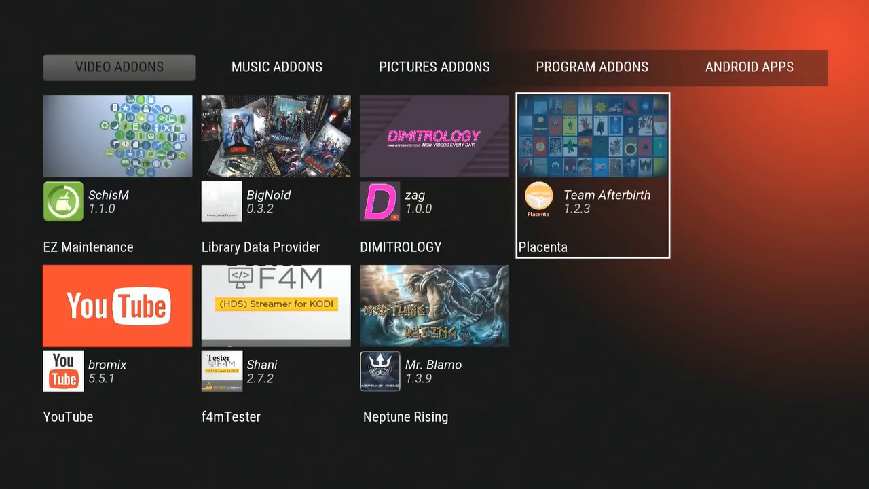
key(Return)
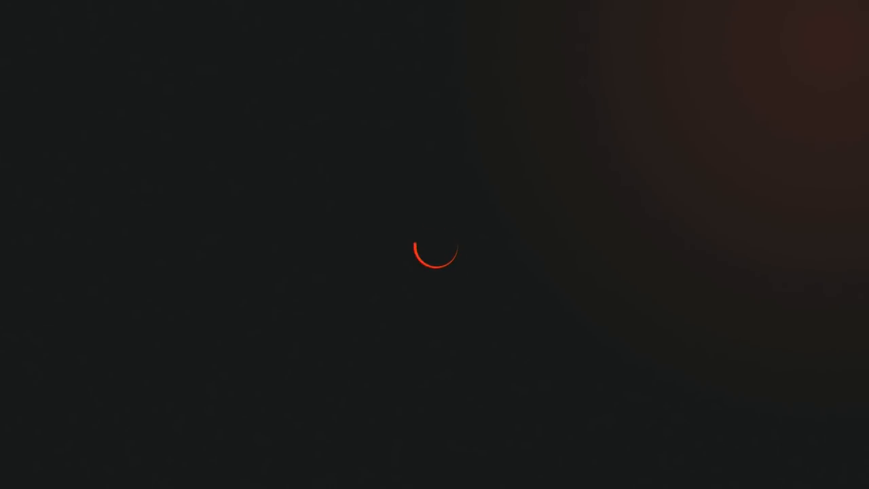
Step: View the Tools category of the Placenta add-on and return to its main listing
key(Down)
key(Down)
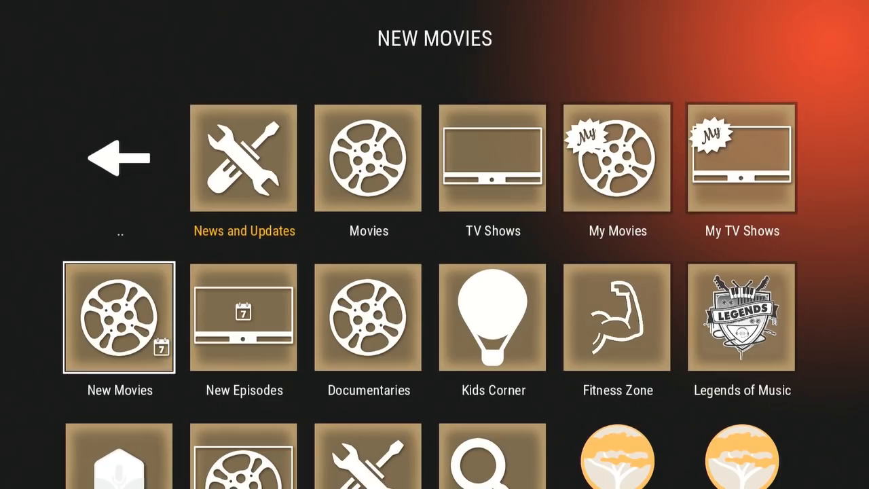
key(Right)
key(Right)
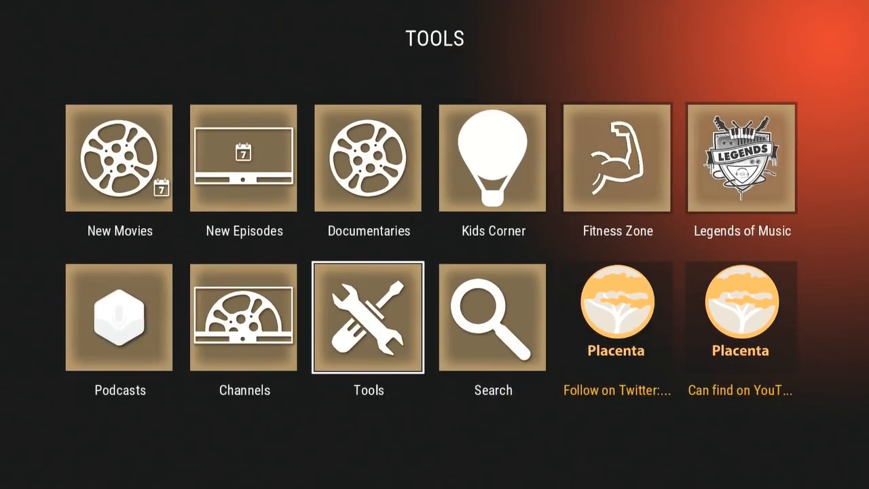
key(Return)
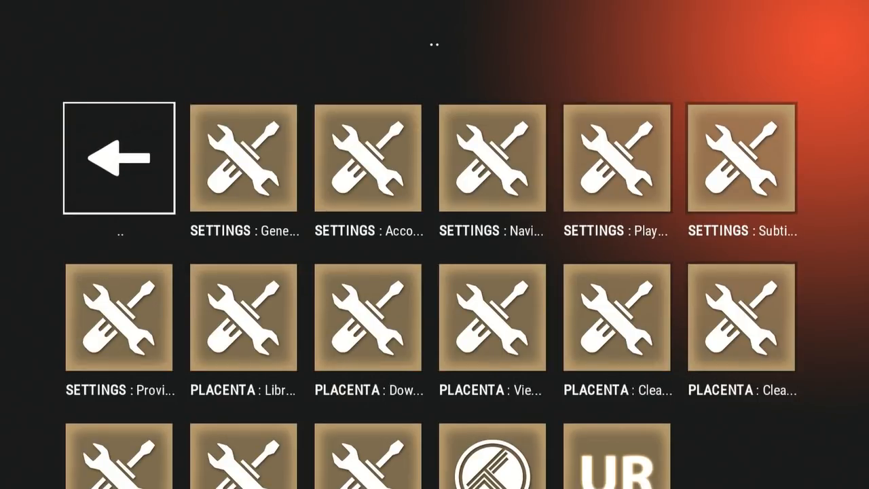
key(Return)
Step: Look through Placenta's main categories, including Movies, My Movies and My TV Shows
key(Up)
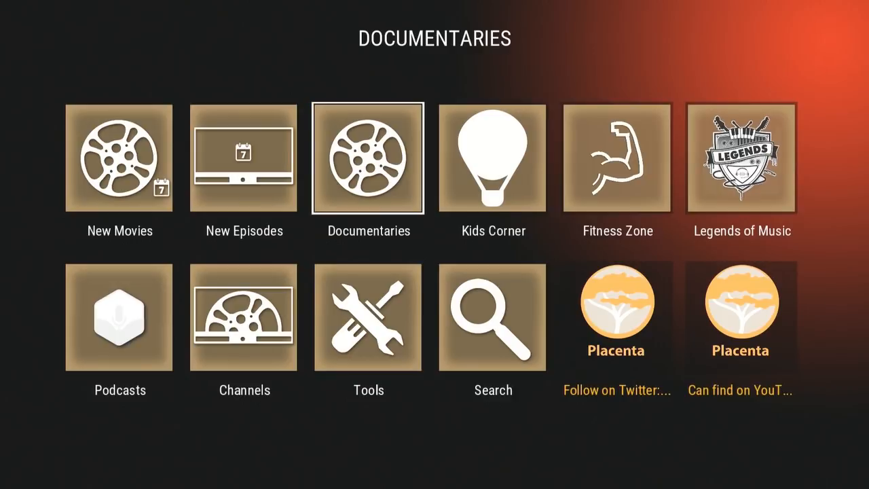
key(Up)
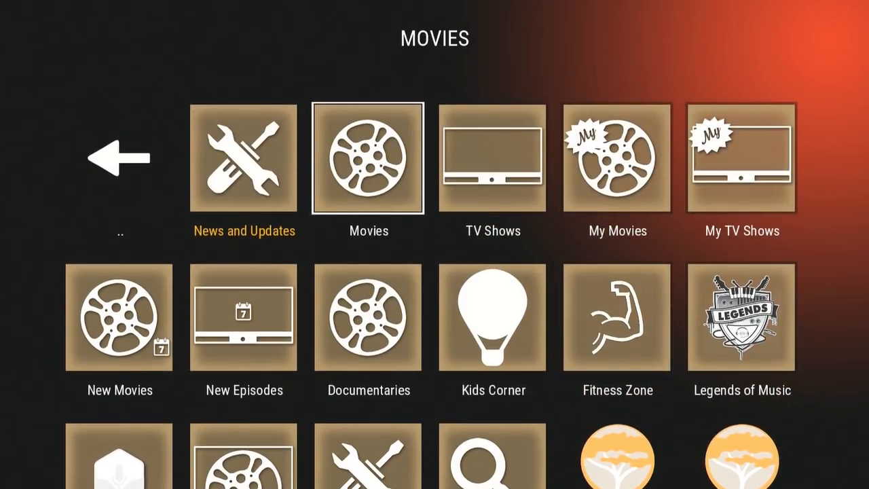
key(Right)
key(Right)
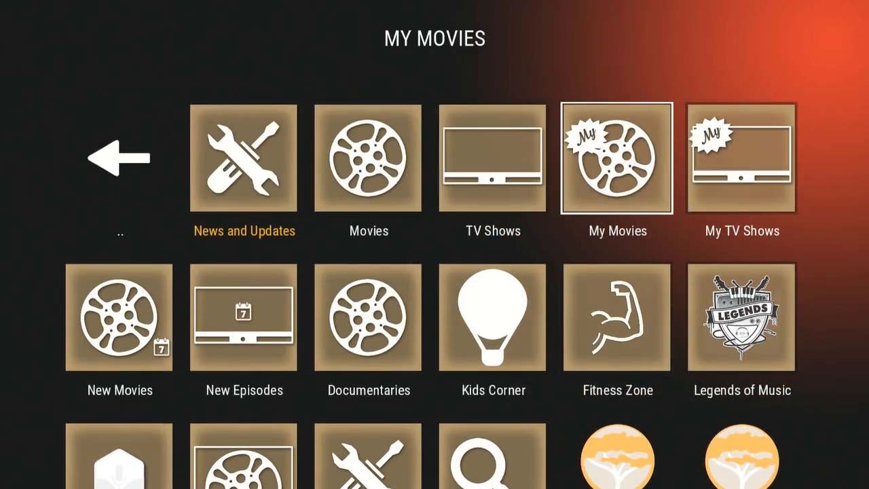
key(Right)
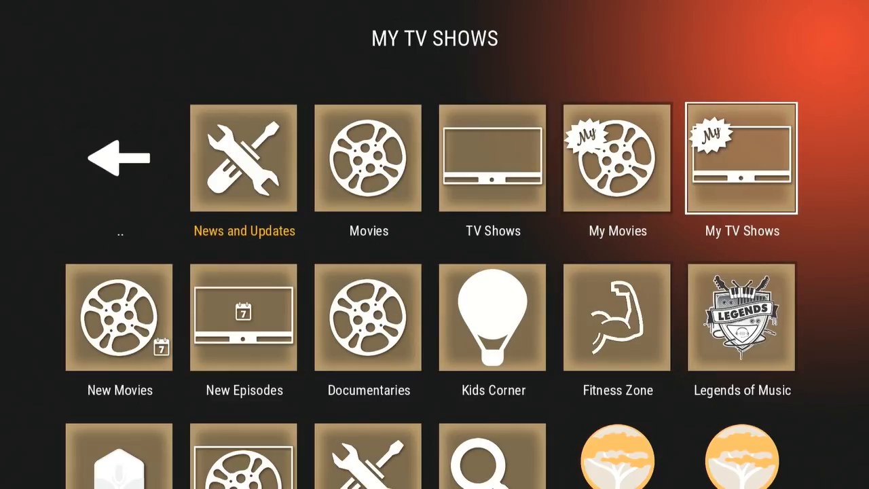
key(Return)
key(Left)
key(Left)
key(Left)
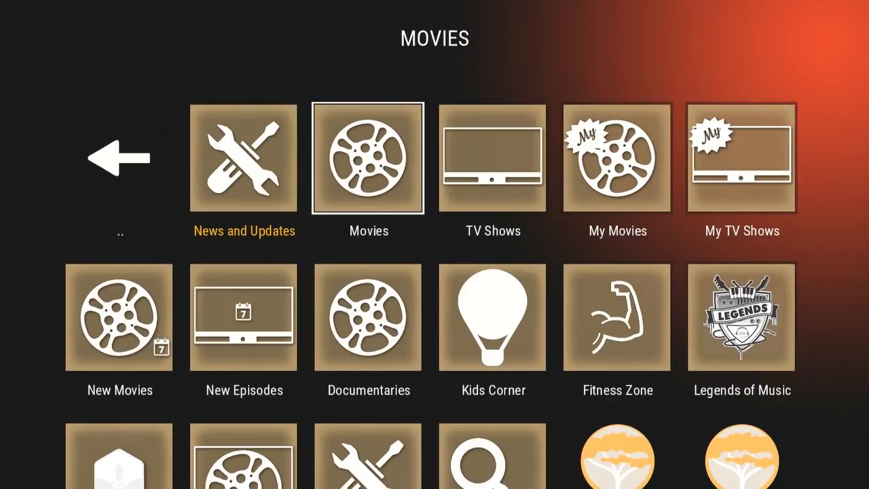
Step: Open Placenta's general settings from its Tools category
key(Right)
key(Down)
key(Down)
key(m)
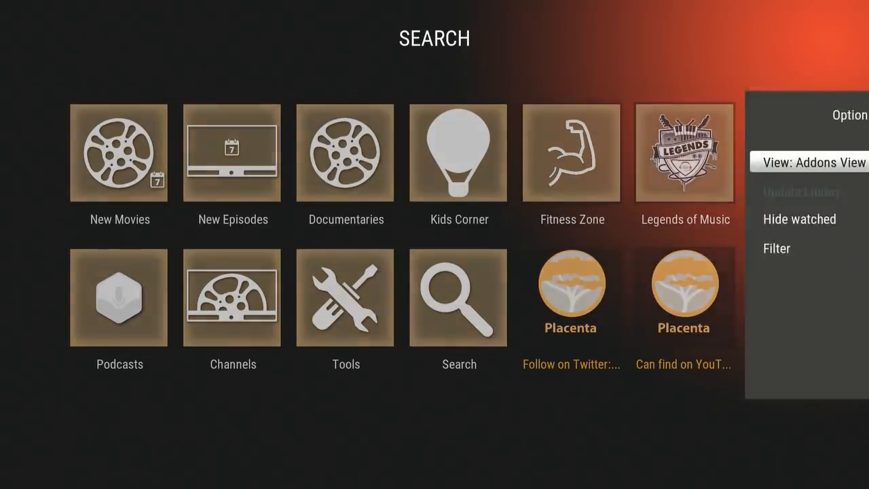
key(Escape)
key(Left)
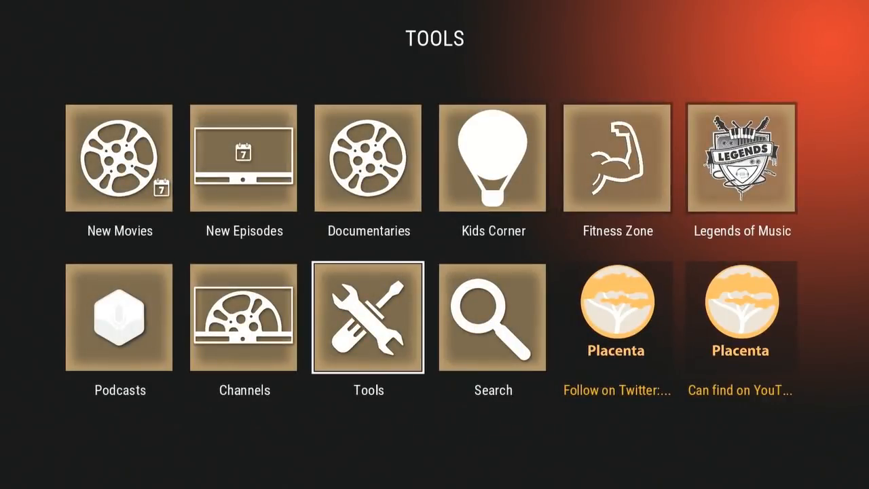
key(Return)
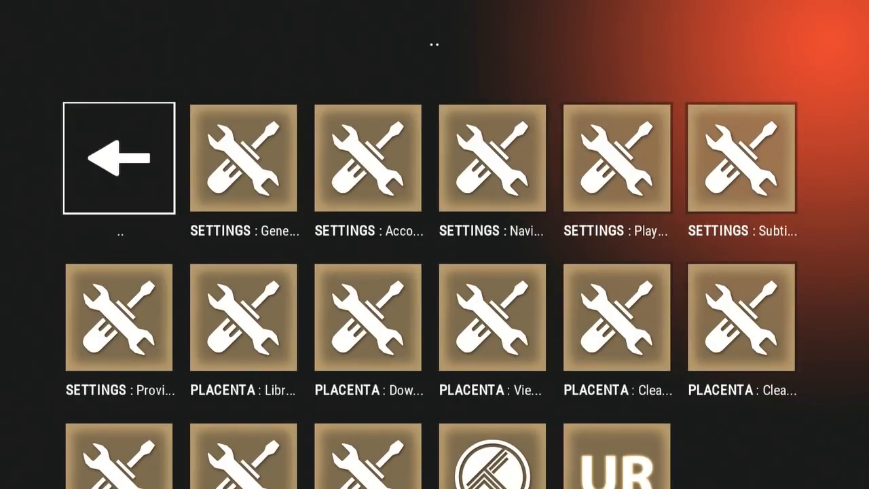
key(Right)
key(Return)
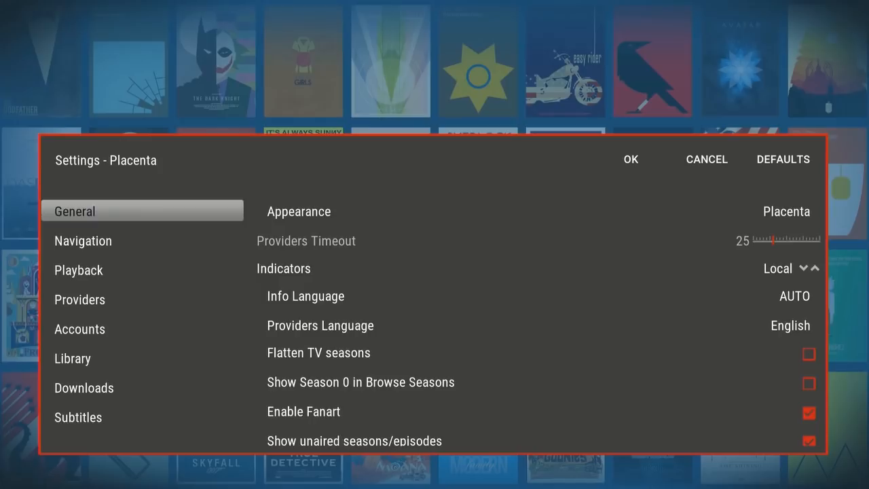
Step: Try to authorize a Trakt account from Placenta's Accounts settings
key(Down)
key(Down)
key(Down)
key(Down)
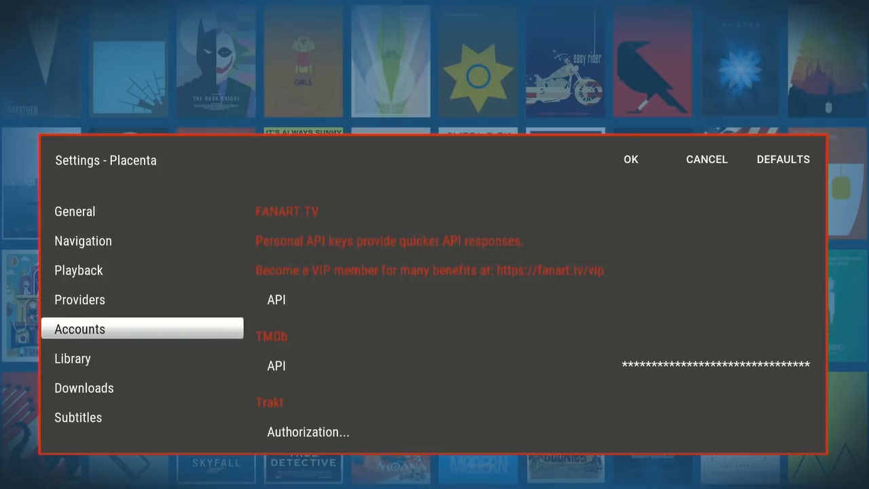
key(Right)
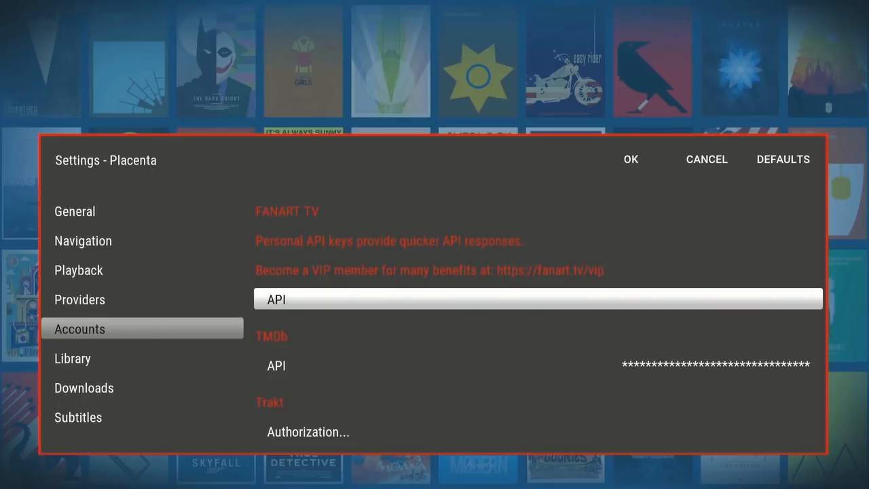
key(Down)
key(Down)
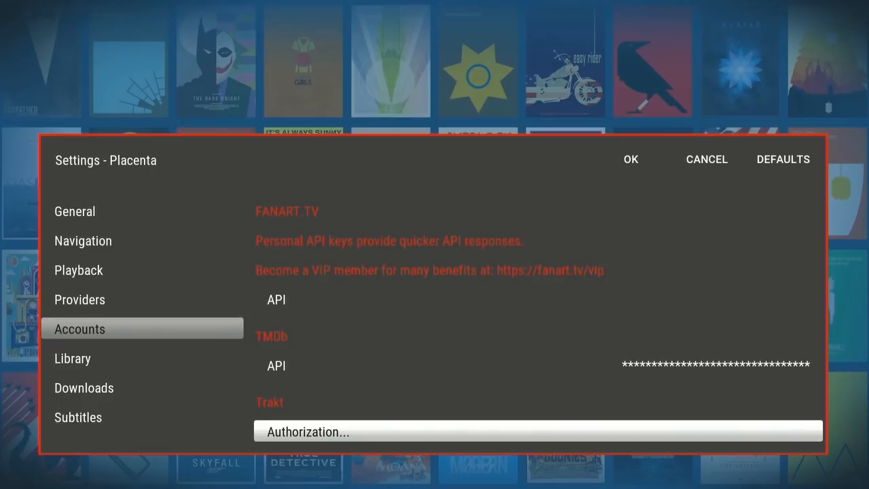
key(Escape)
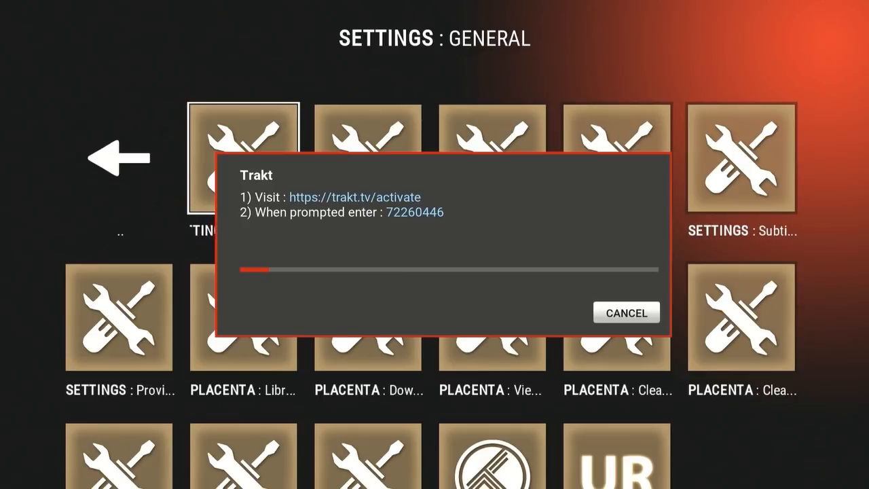
key(Return)
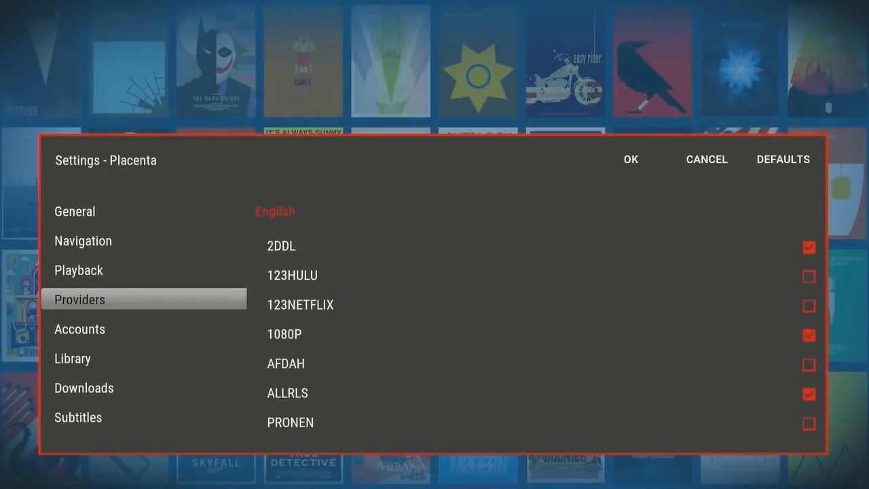
Step: Confirm Placenta's settings and return to its main listing
key(Right)
key(Up)
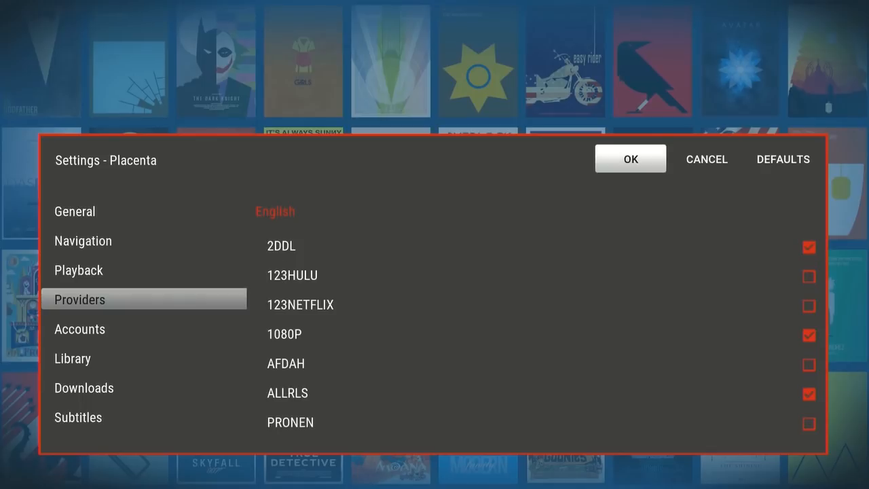
key(Return)
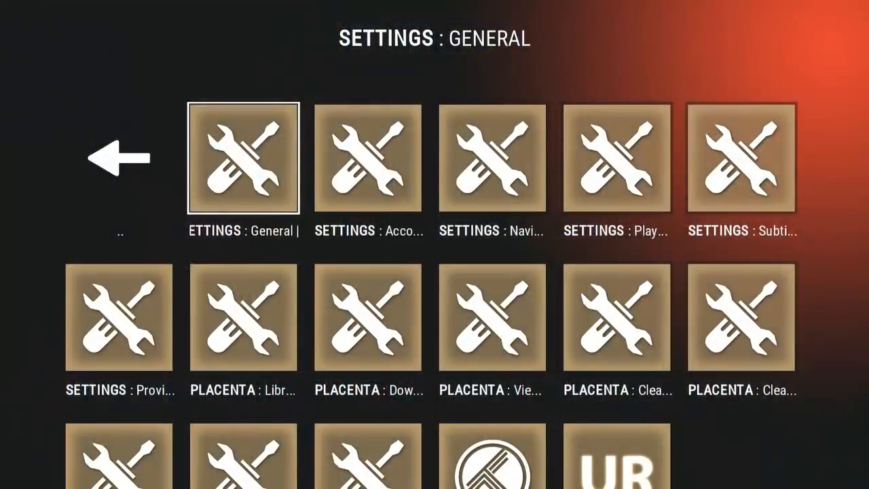
key(BackSpace)
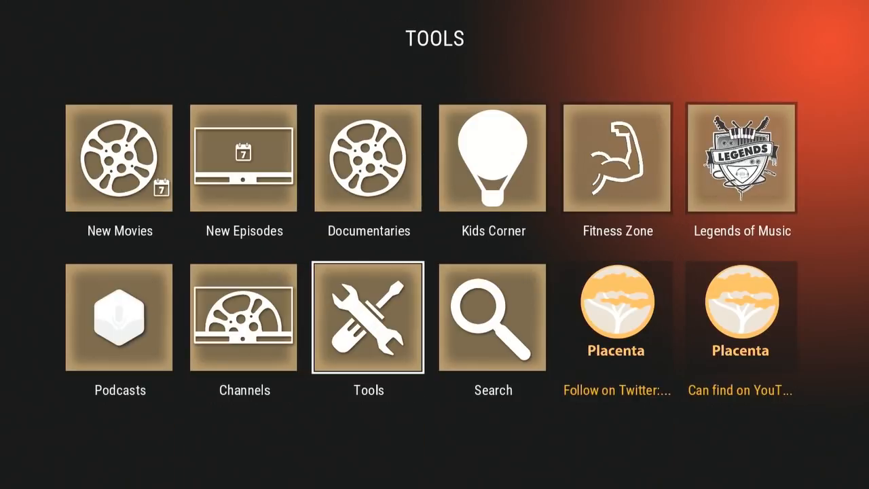
Step: View the Trakt categories in Placenta's My TV Shows section and return to the main listing
key(Up)
key(Up)
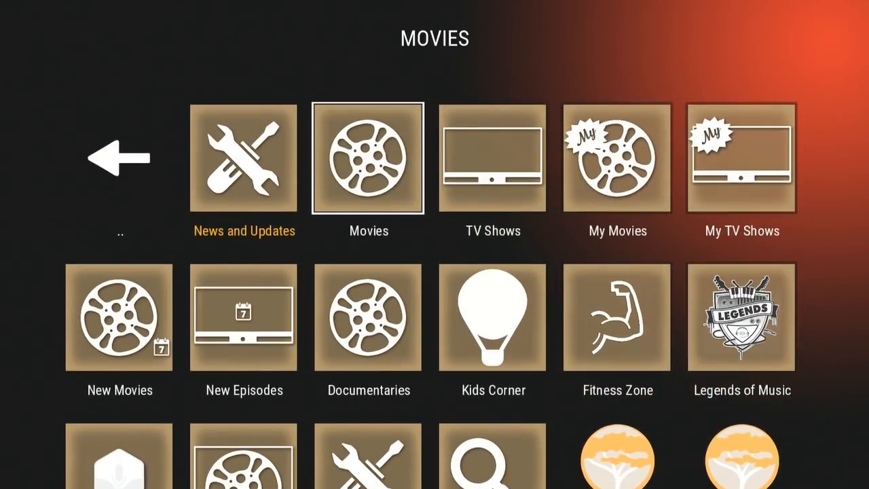
key(Right)
key(Right)
key(Right)
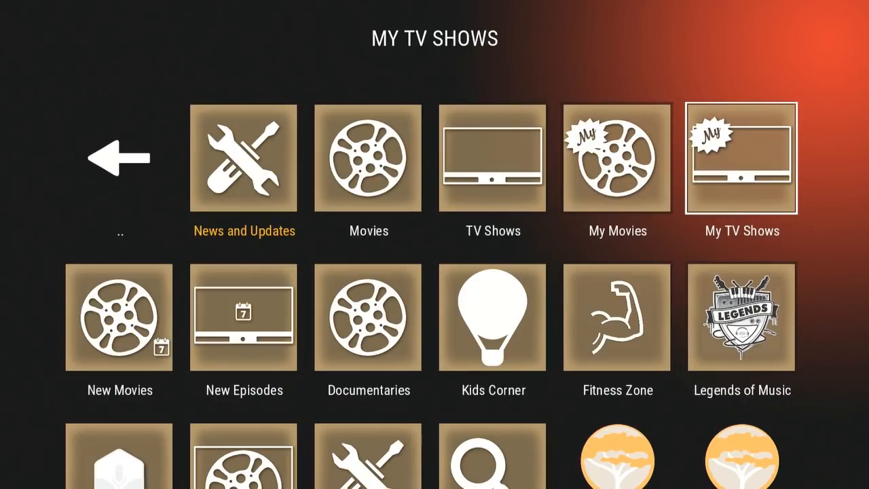
key(Return)
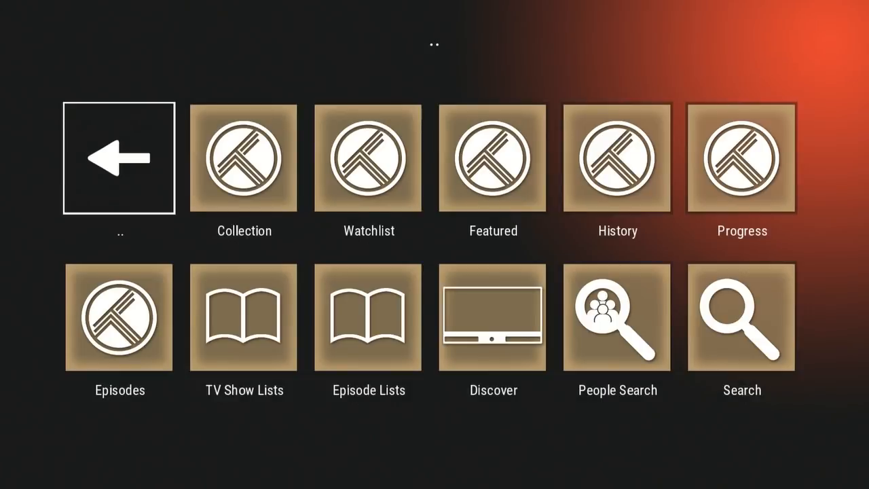
key(Right)
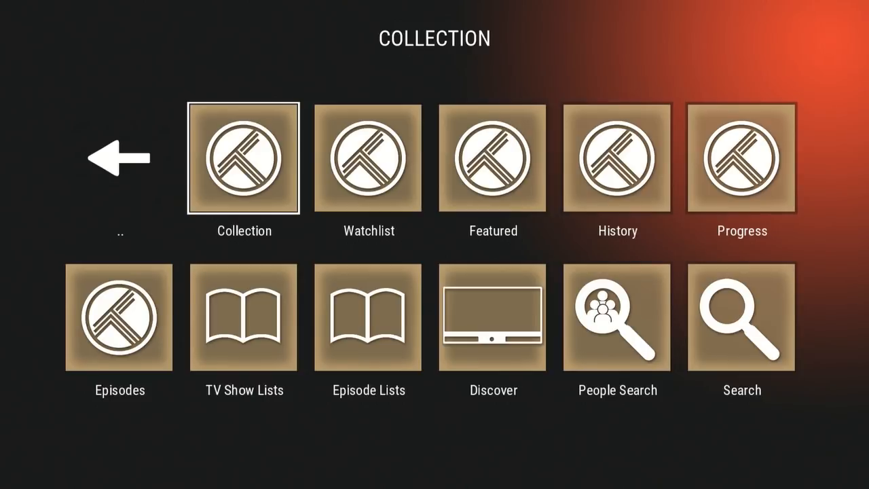
key(BackSpace)
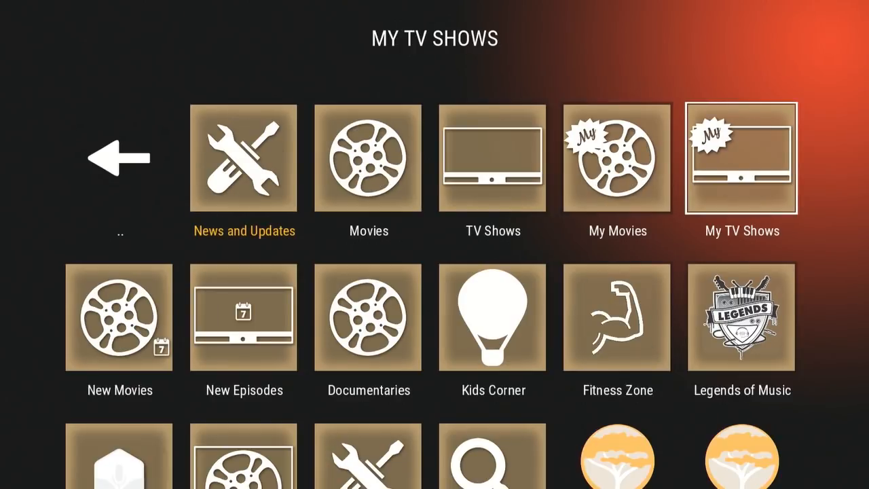
Step: Return to the home screen and open the Customize Home editor in the skin's menu settings
key(BackSpace)
key(BackSpace)
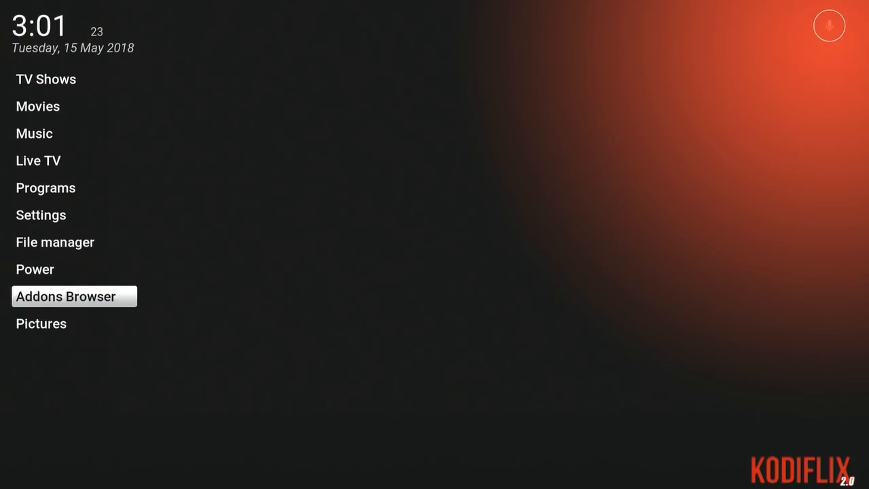
key(Up)
key(Up)
key(Up)
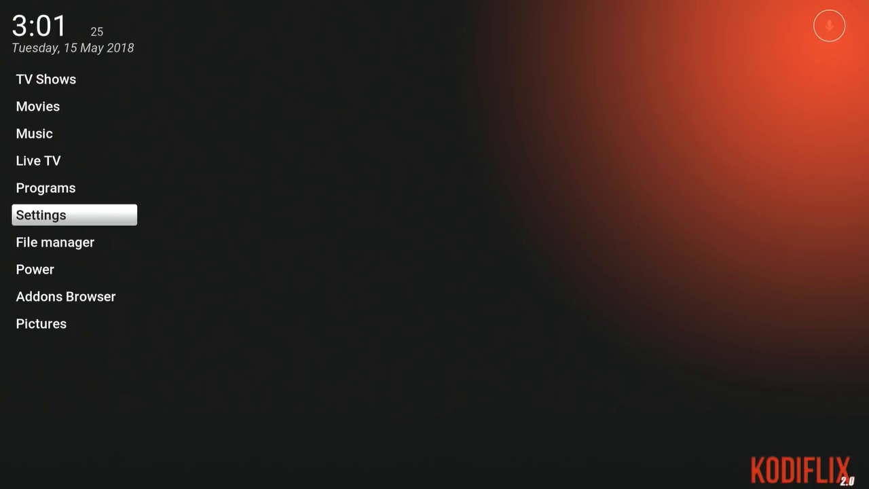
key(Return)
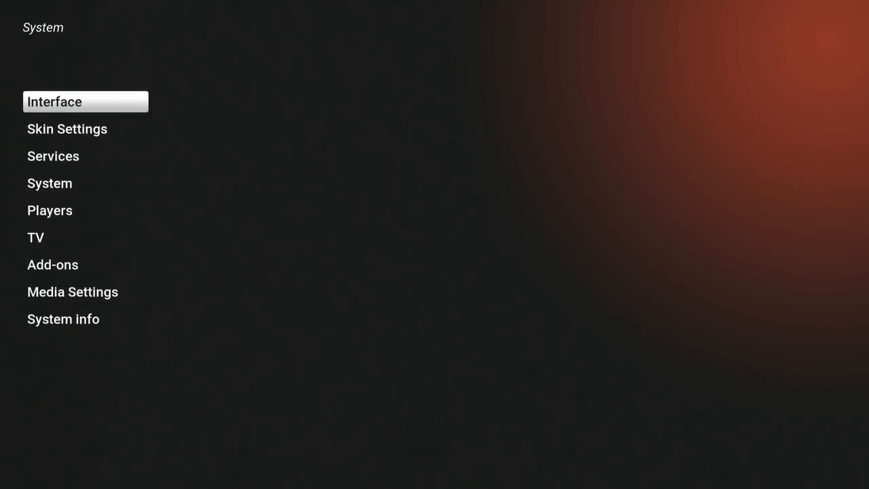
key(Down)
key(Return)
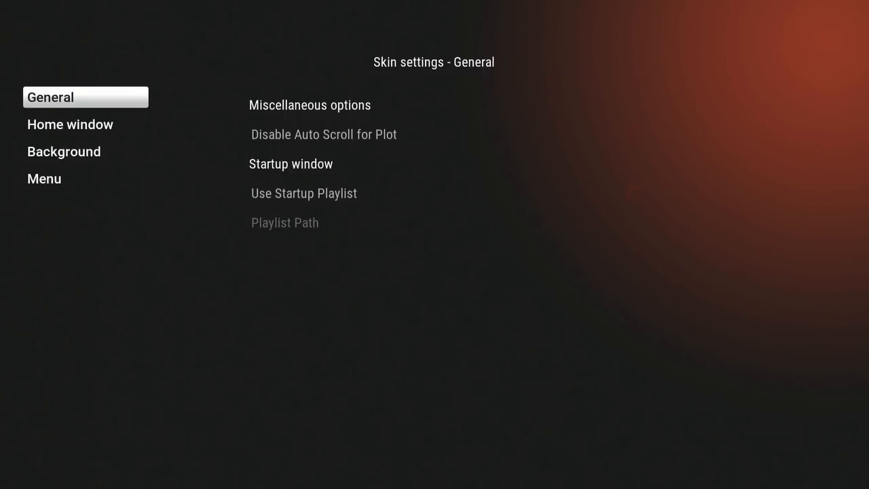
key(Up)
key(Right)
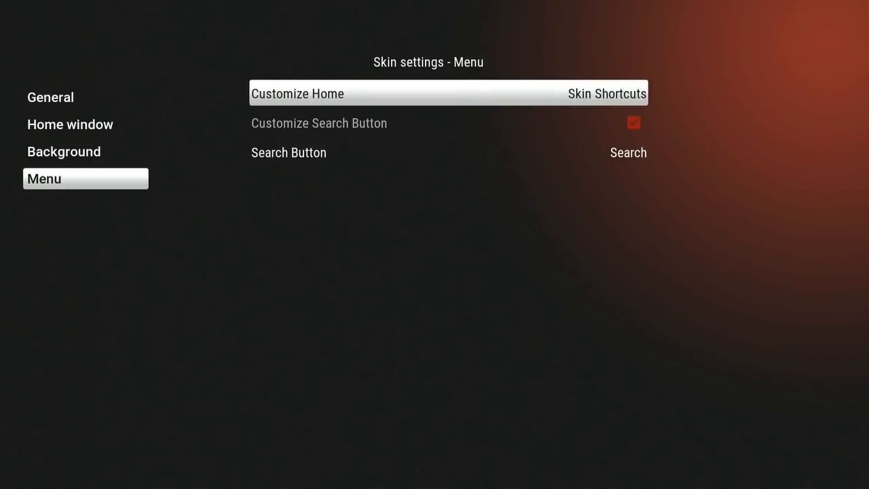
key(Return)
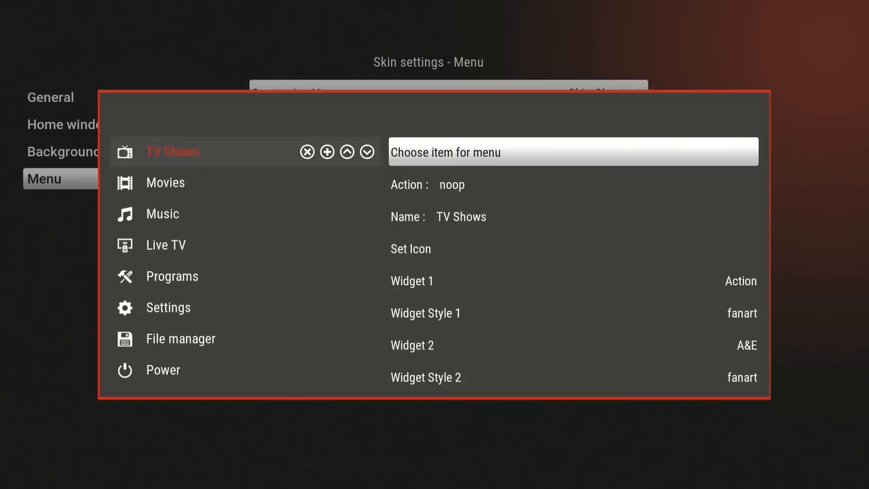
Step: Start choosing a new Widget 1 for the TV Shows home item from the video add-ons
key(Down)
key(Down)
key(Down)
key(Down)
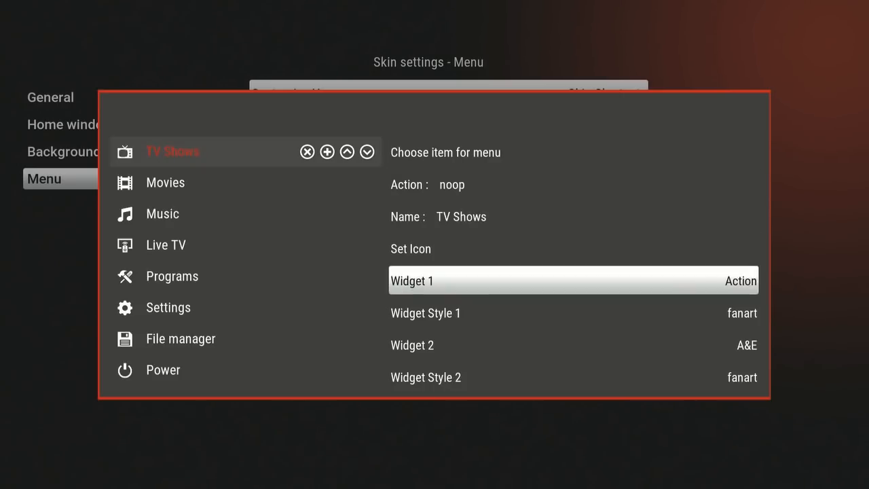
key(Return)
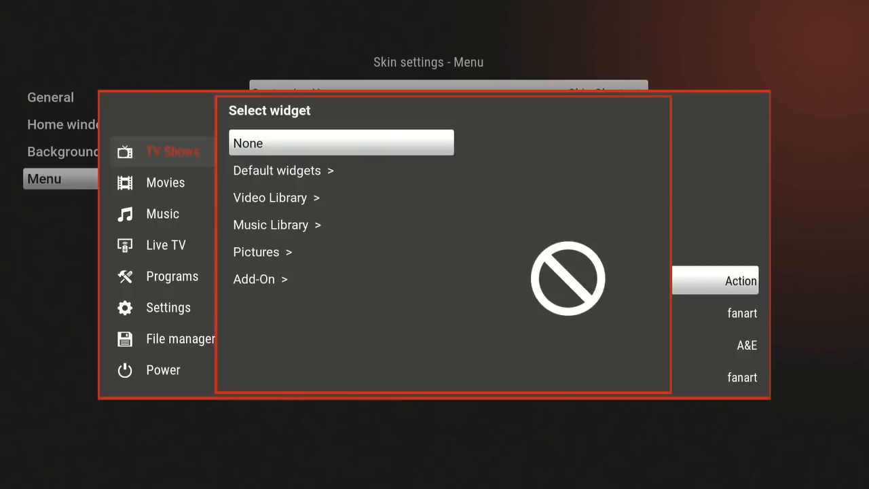
key(Up)
key(Up)
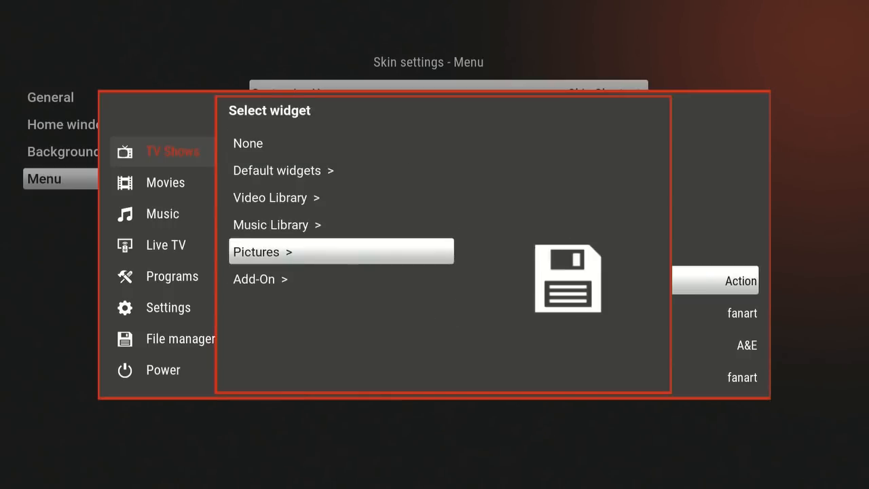
key(Down)
key(Return)
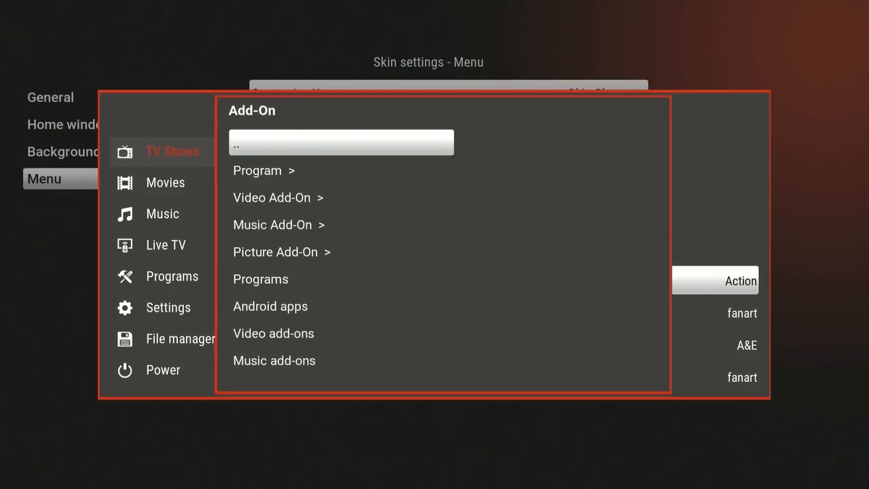
key(Down)
key(Down)
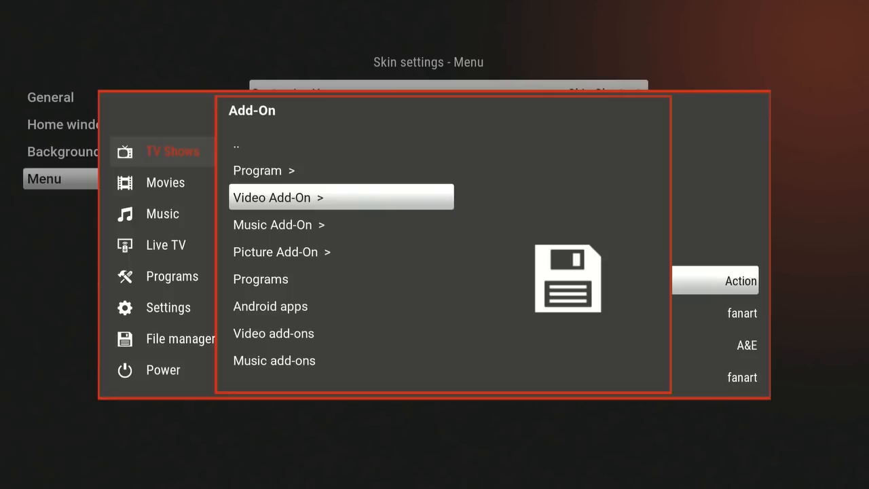
key(Return)
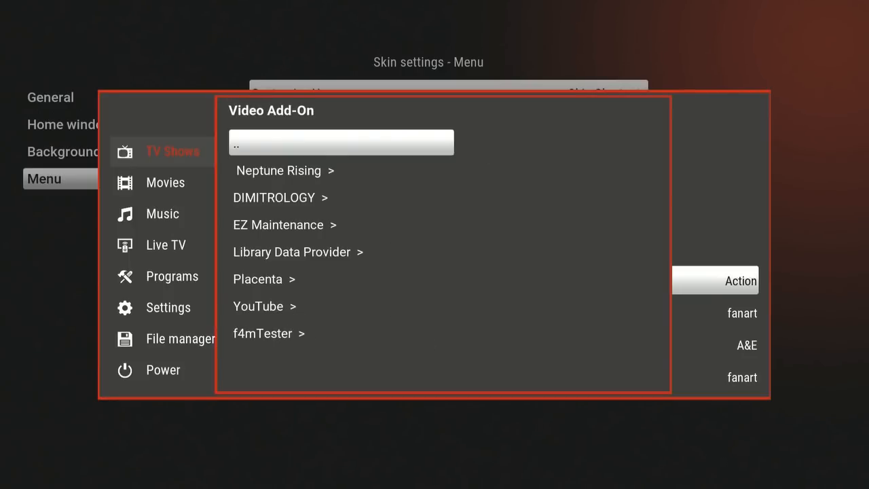
Step: Browse into Placenta's My TV Shows section as the source for the widget
key(Down)
key(Down)
key(Down)
key(Down)
key(Down)
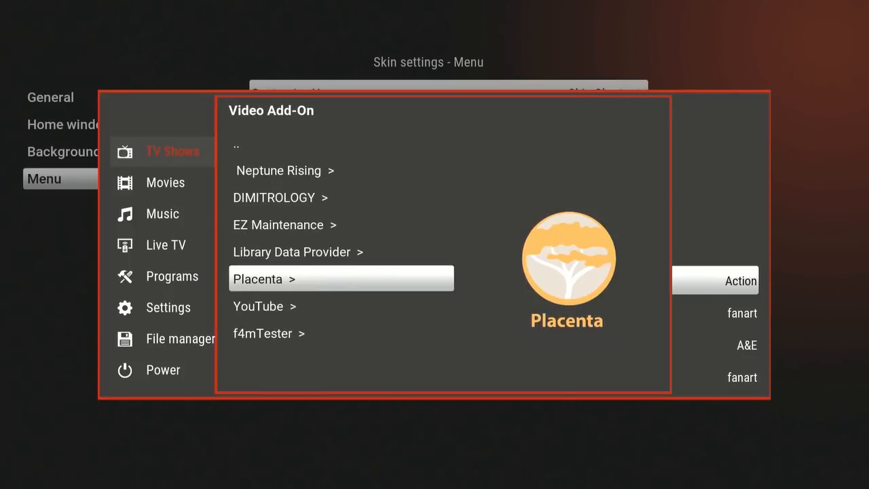
key(Return)
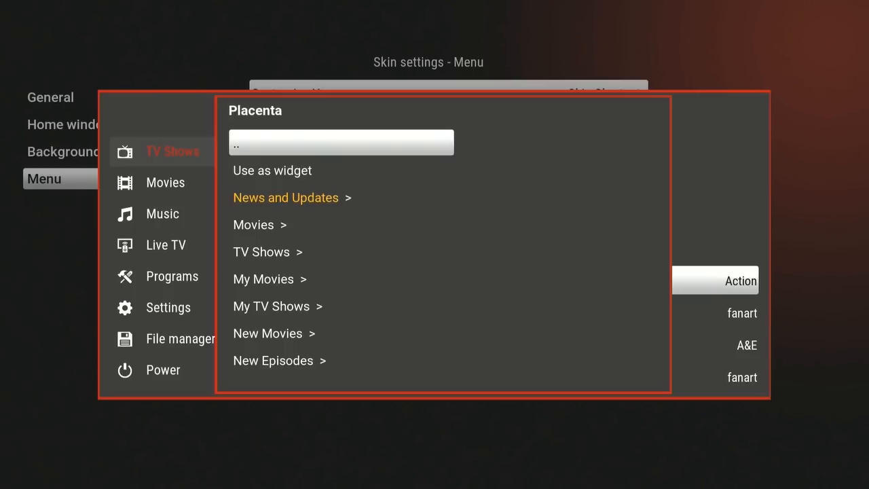
key(Down)
key(Down)
key(Down)
key(Down)
key(Down)
key(Down)
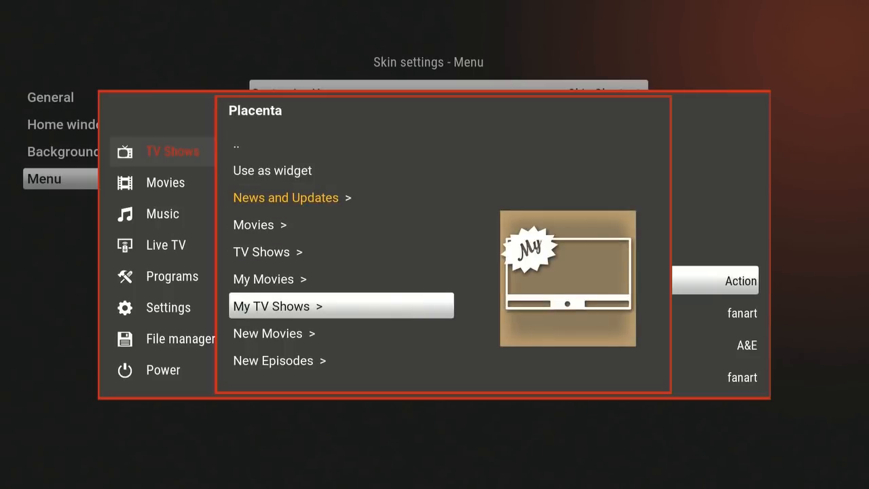
key(Return)
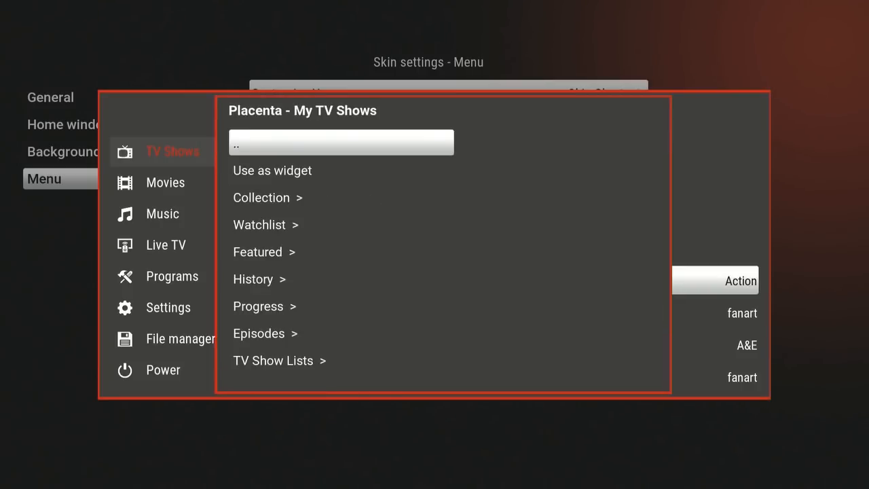
Step: Choose the Progress list in Placenta's My TV Shows section as the widget source
key(Down)
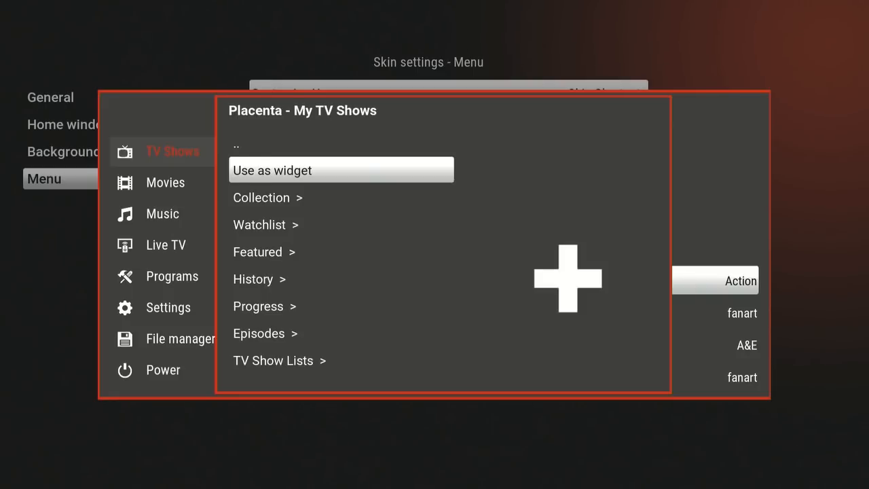
key(Down)
key(Down)
key(Down)
key(Down)
key(Down)
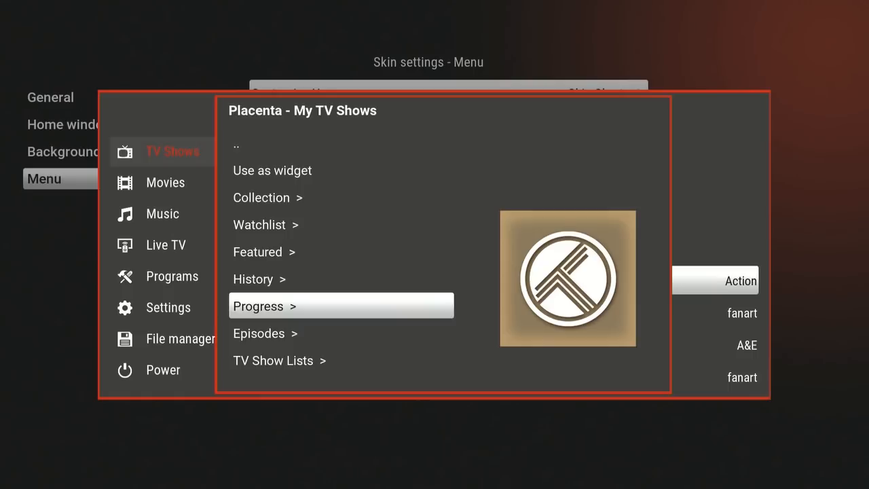
key(Return)
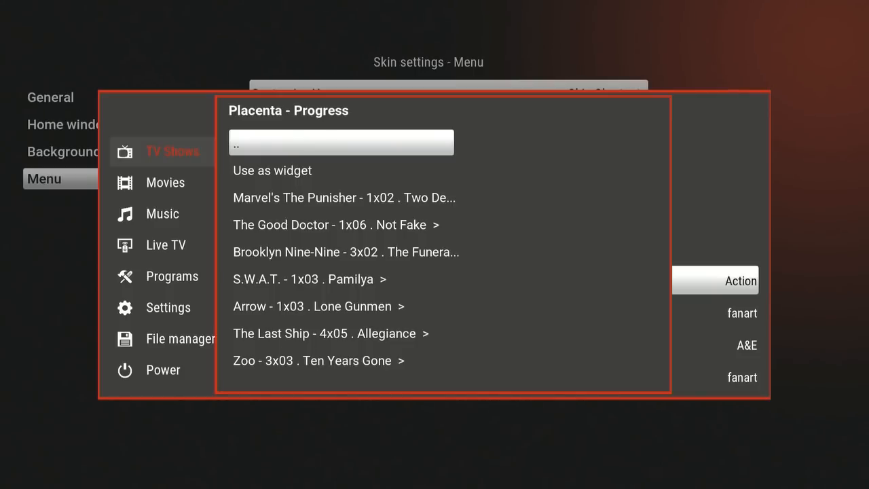
key(Down)
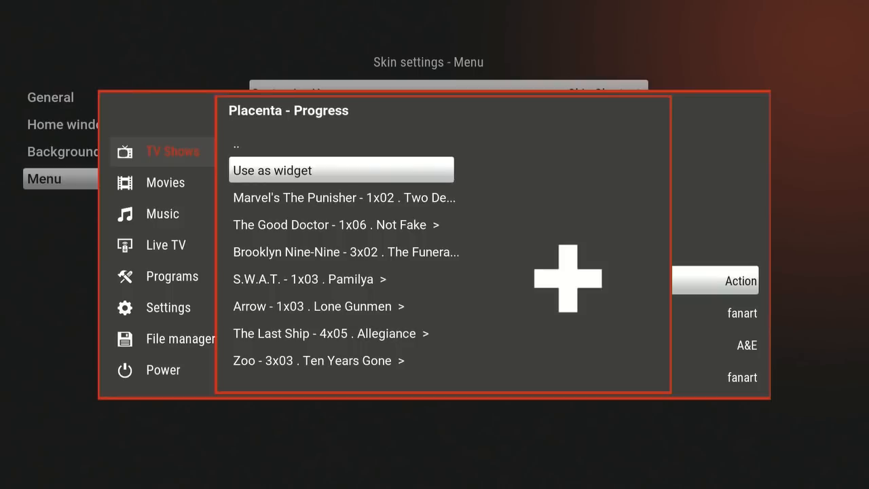
key(Return)
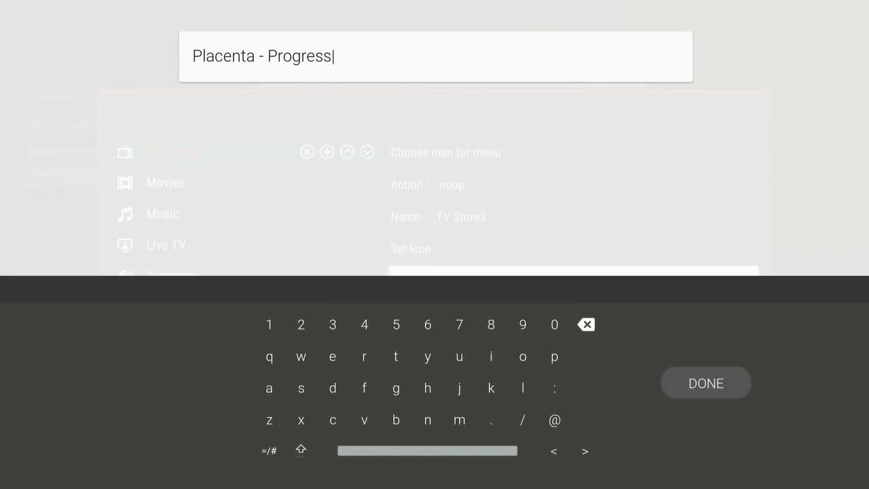
Step: Clear the suggested name "Placenta - Progress" from the widget's label
key(BackSpace)
key(BackSpace)
key(BackSpace)
key(BackSpace)
key(BackSpace)
key(BackSpace)
key(BackSpace)
key(BackSpace)
key(BackSpace)
key(BackSpace)
key(BackSpace)
key(BackSpace)
key(BackSpace)
key(BackSpace)
key(BackSpace)
key(BackSpace)
key(BackSpace)
key(BackSpace)
key(BackSpace)
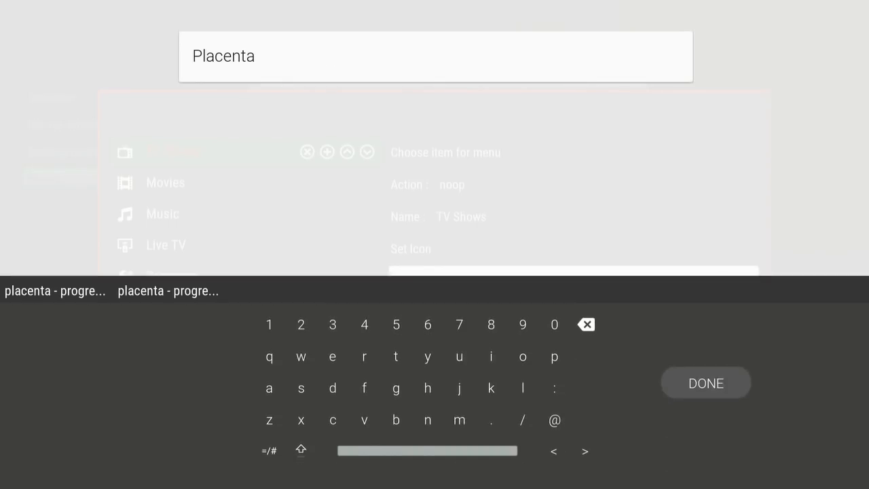
Step: Enter "Latest E" as the beginning of the new widget name, with both words capitalized
key(Right)
key(Down)
key(Right)
key(Down)
key(Return)
key(Up)
key(Up)
key(Right)
key(Right)
key(Right)
key(Right)
key(Right)
key(Right)
key(Right)
key(Return)
key(Down)
key(Down)
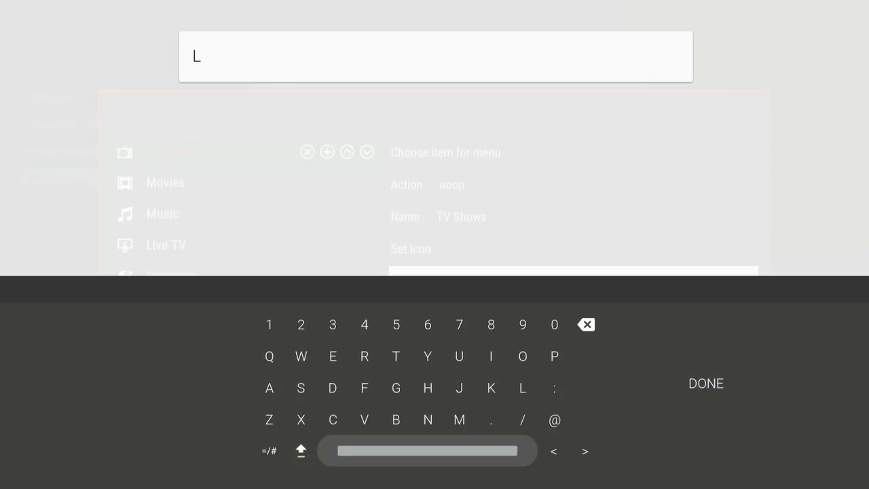
key(Left)
key(Up)
key(Up)
key(Left)
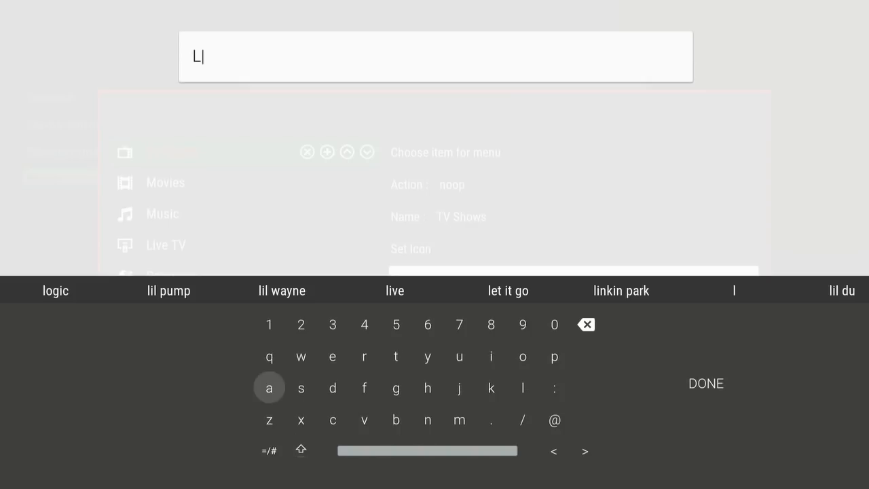
key(Return)
key(Up)
key(Right)
key(Right)
key(Right)
key(Right)
key(Return)
key(Left)
key(Left)
key(Return)
key(Down)
key(Left)
key(Return)
key(Up)
key(Right)
key(Right)
key(Right)
key(Return)
key(Down)
key(Down)
key(Down)
key(Return)
key(Left)
key(Return)
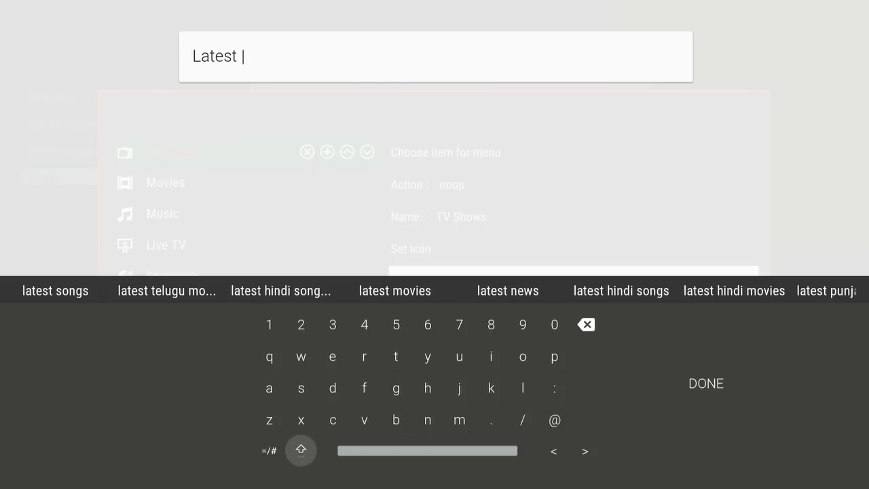
key(Up)
key(Up)
key(Up)
key(Right)
key(Return)
key(Right)
key(Right)
key(Right)
key(Right)
key(Right)
key(Right)
key(Right)
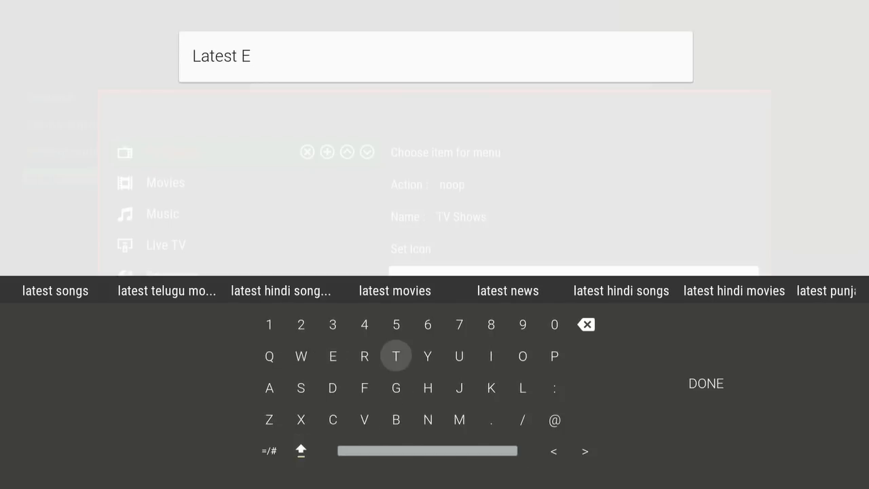
key(Return)
key(Left)
key(Left)
key(Return)
key(Down)
key(Left)
key(Left)
key(Left)
key(Left)
key(Left)
key(Left)
key(Return)
key(Up)
key(Right)
key(Right)
key(Right)
key(Right)
key(Right)
key(Right)
key(Right)
key(Return)
key(Down)
key(Left)
key(Left)
key(Left)
key(Left)
key(Left)
key(Left)
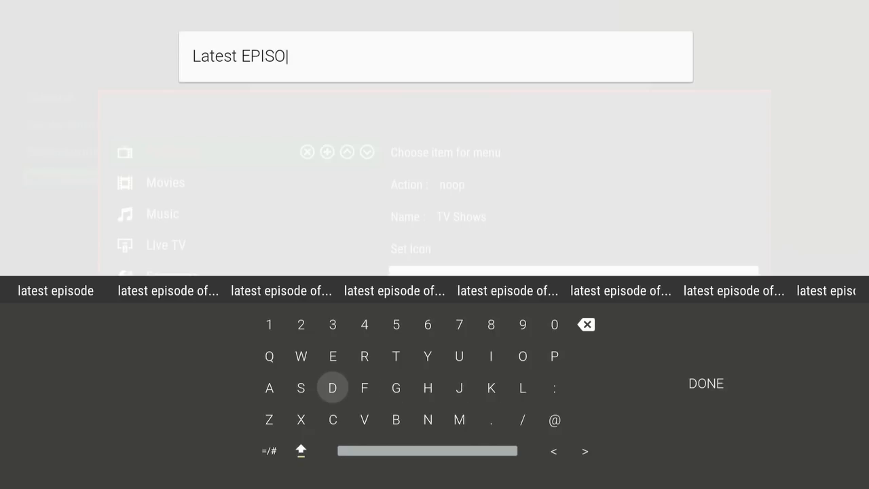
key(BackSpace)
key(BackSpace)
key(BackSpace)
key(BackSpace)
Step: Remove the uppercase letters after "Latest E" and continue the widget name in lowercase to read "Latest Ep"
key(Down)
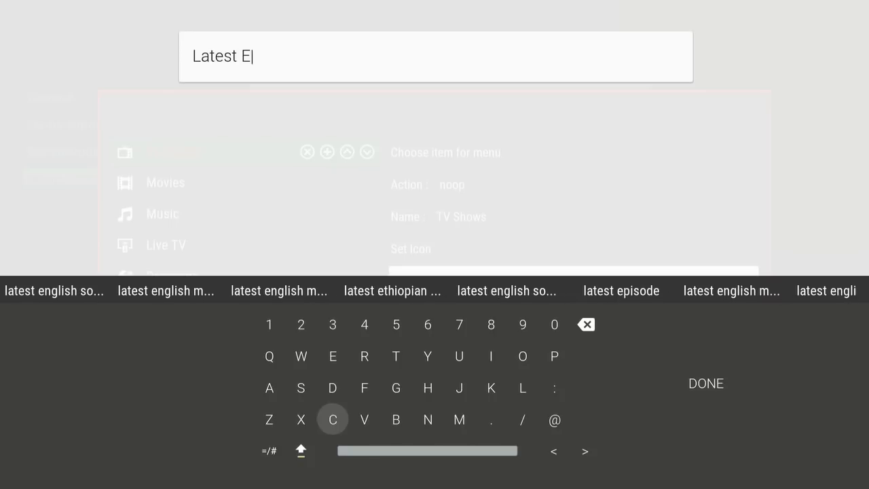
key(Down)
key(Left)
key(Return)
key(Up)
key(Up)
key(Up)
key(Right)
key(Right)
key(Right)
key(Right)
key(Right)
key(Right)
key(Right)
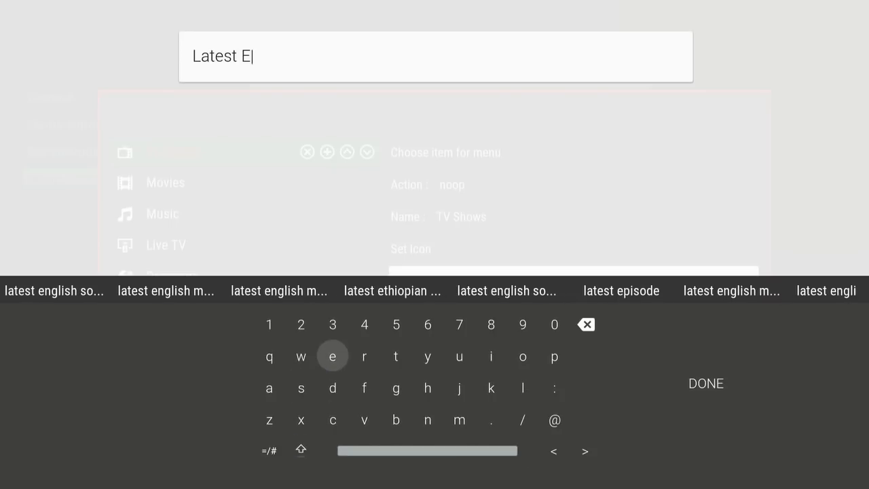
key(Right)
key(Return)
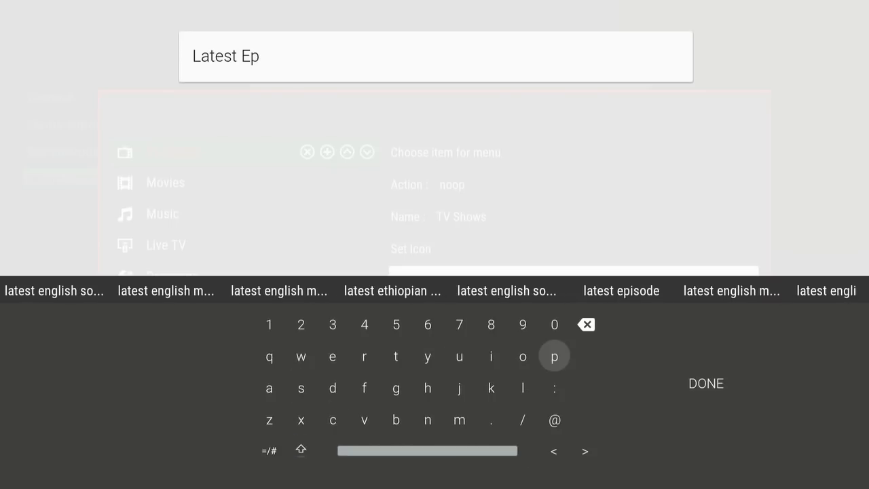
Step: Extend the widget name to "Latest Epis"
key(Left)
key(Left)
key(Return)
key(Down)
key(Left)
key(Left)
key(Left)
key(Left)
key(Left)
key(Left)
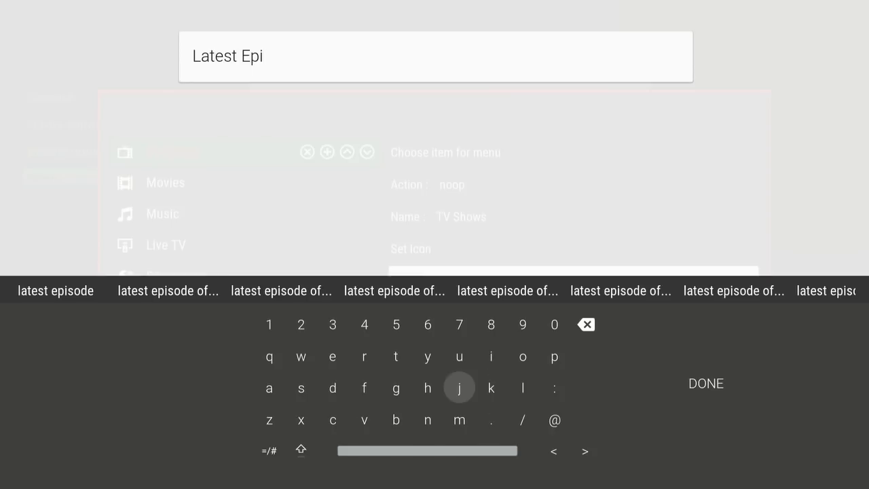
key(Return)
Step: Complete the name of the TV Shows item's Widget 1 as "Latest Episodes" and confirm it
key(Up)
key(Right)
key(Right)
key(Right)
key(Right)
key(Right)
key(Right)
key(Right)
key(Right)
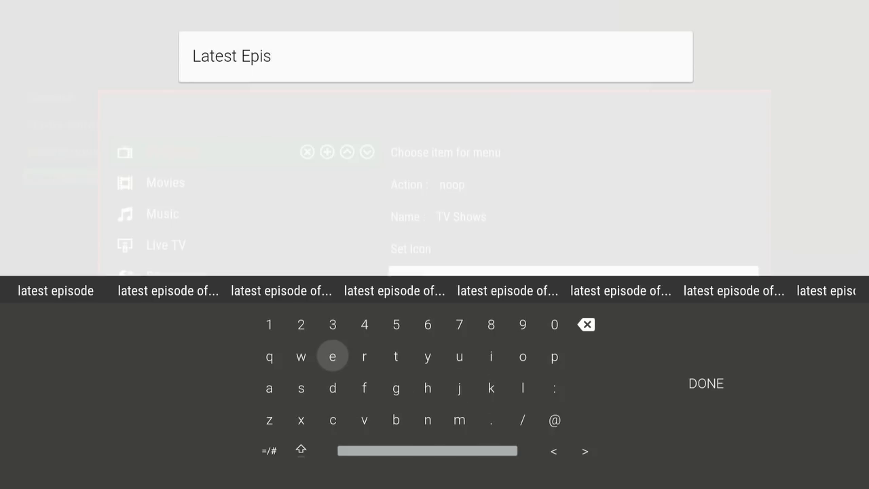
key(Left)
key(Return)
key(Down)
key(Left)
key(Left)
key(Left)
key(Left)
key(Left)
key(Left)
key(Return)
key(Up)
key(Return)
key(Down)
key(Left)
key(Return)
key(Left)
key(Left)
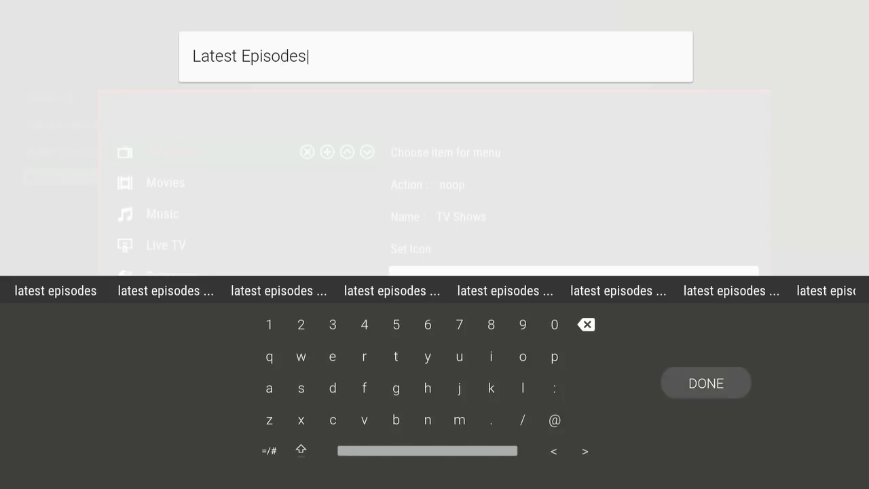
key(Return)
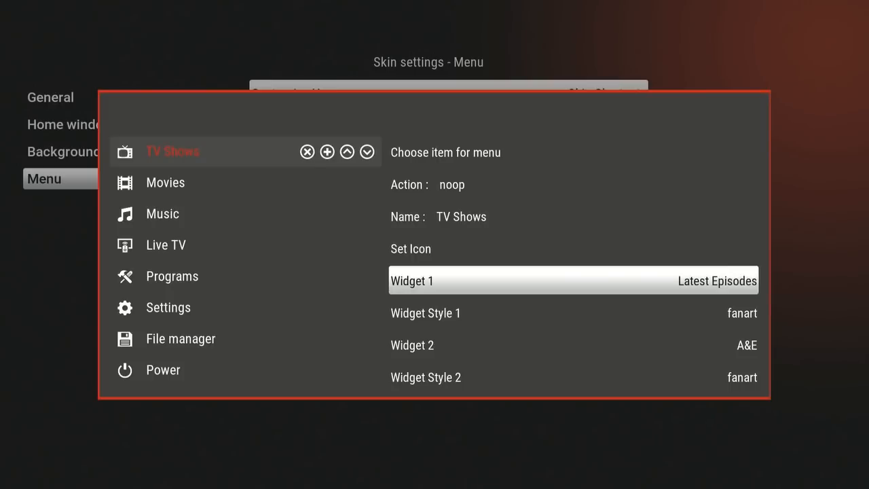
Step: Start choosing a new source for the TV Shows item's Widget 2 and open Placenta among the video add-ons
key(Down)
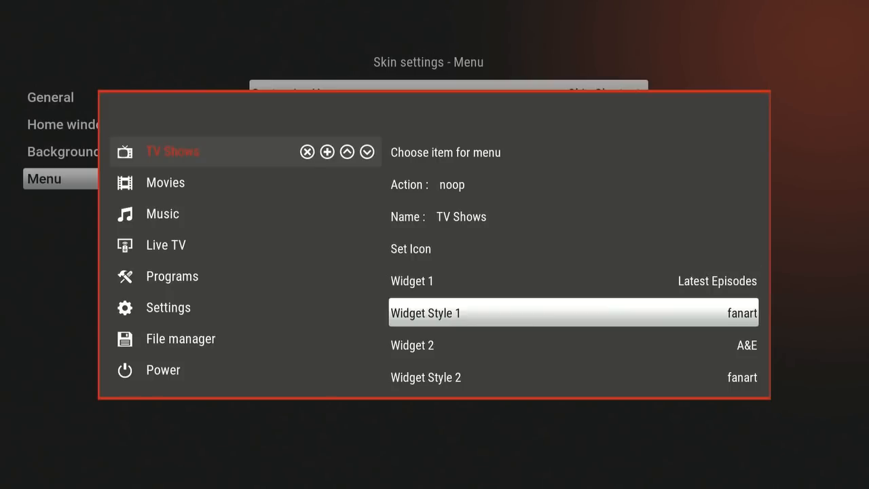
key(Down)
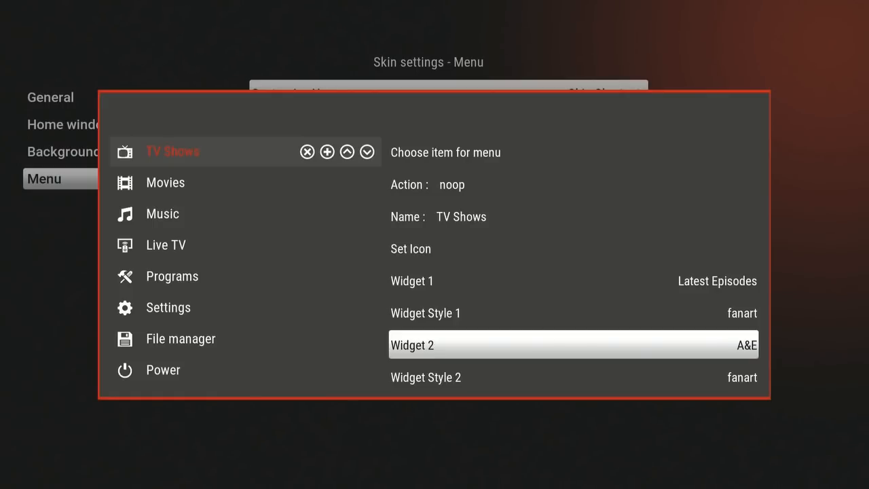
key(Return)
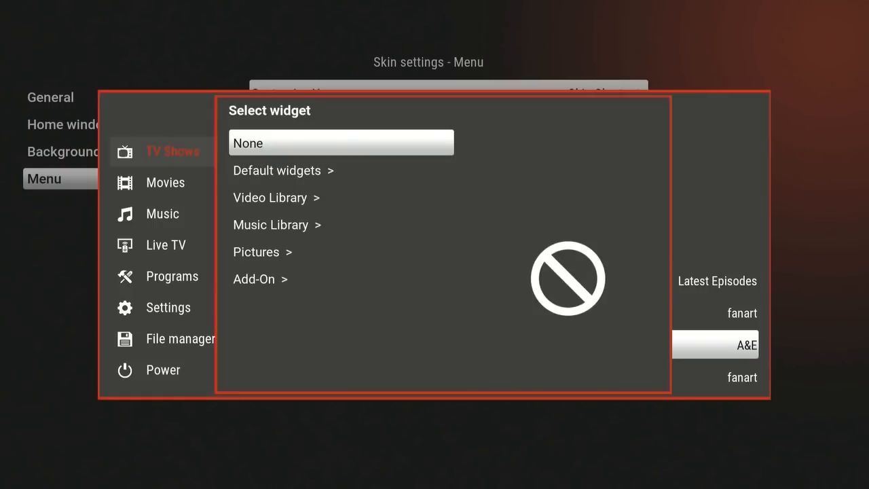
key(Up)
key(Return)
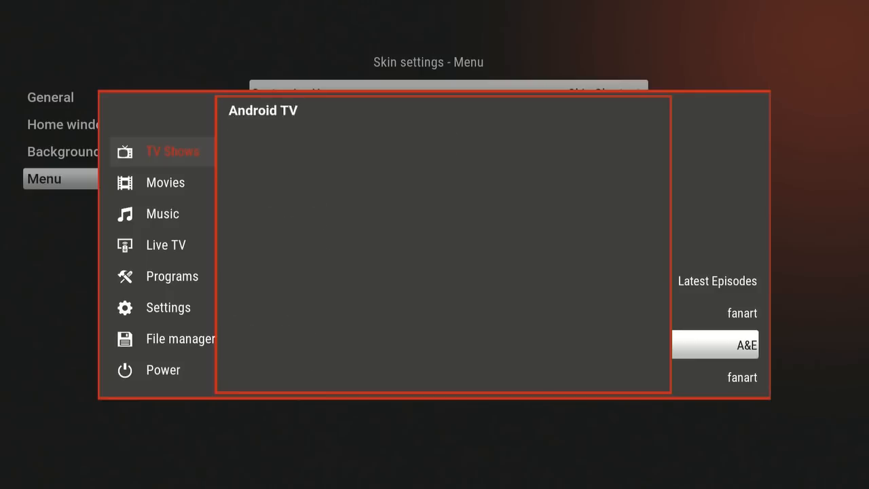
key(Down)
key(Down)
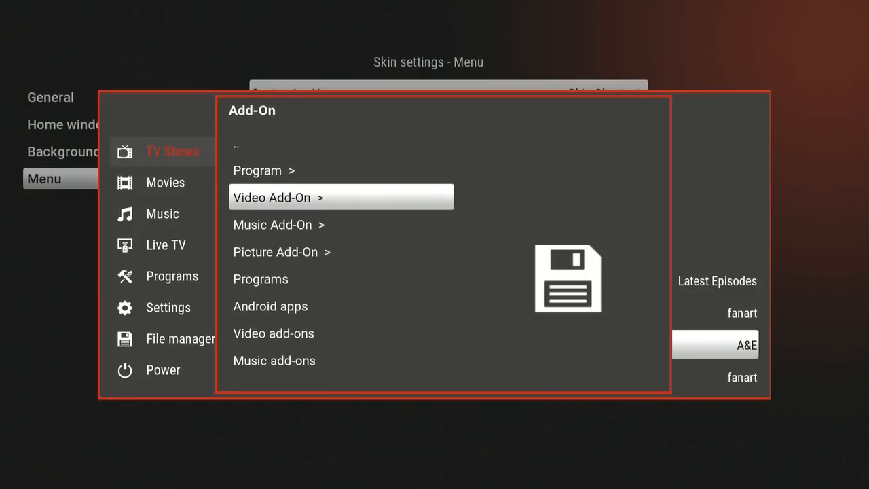
key(Return)
key(Up)
key(Up)
key(Up)
key(Return)
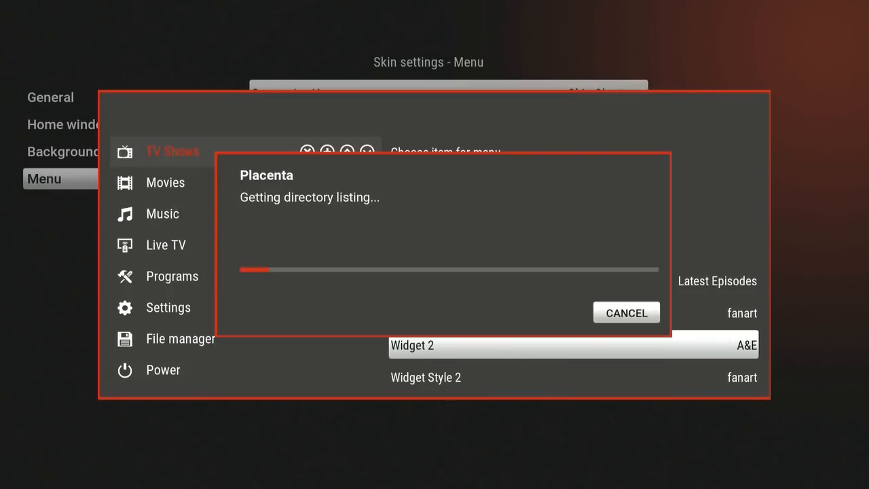
Step: Browse into Placenta's My TV Shows section for Widget 2
key(Down)
key(Down)
key(Down)
key(Down)
key(Down)
key(Down)
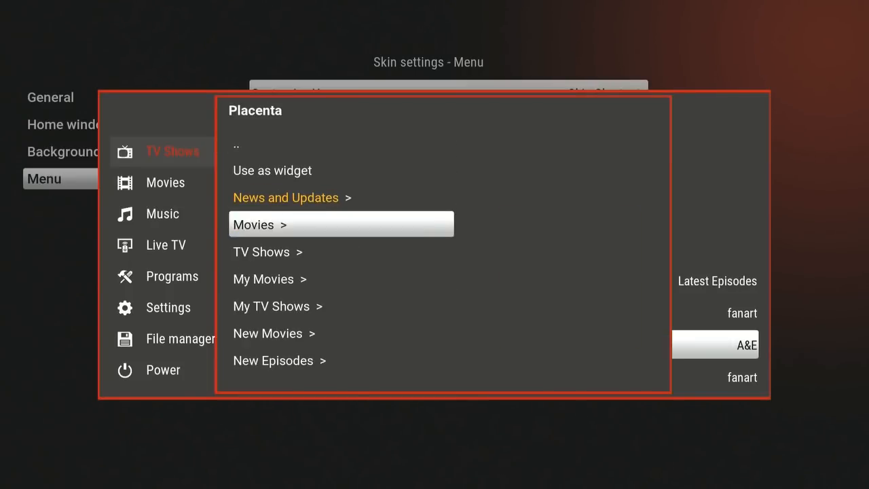
key(Escape)
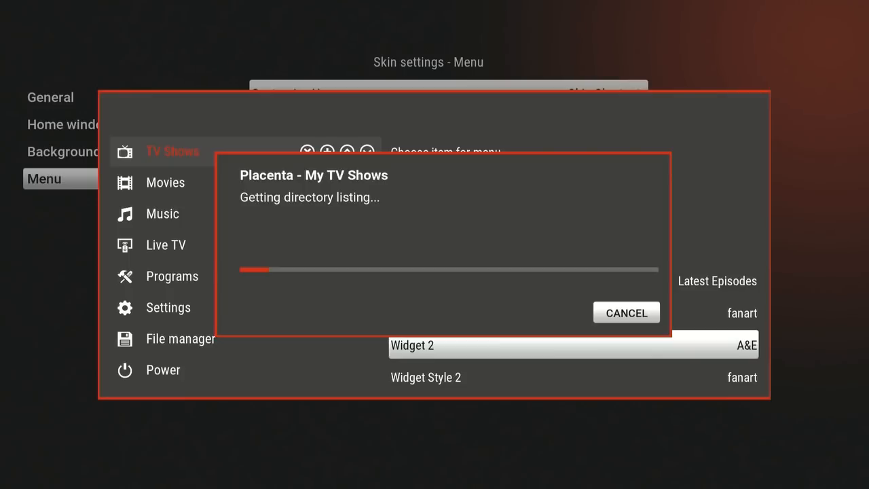
Step: Choose the Collection list in My TV Shows as the source for Widget 2
key(Down)
key(Down)
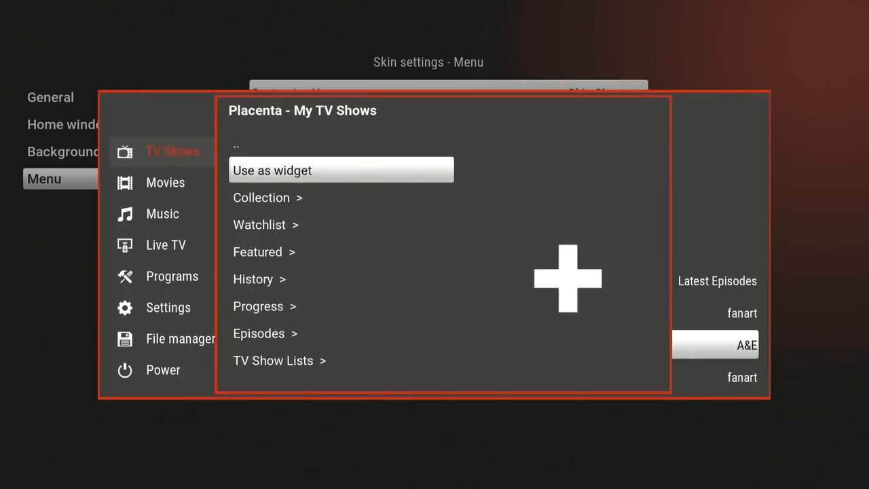
key(Return)
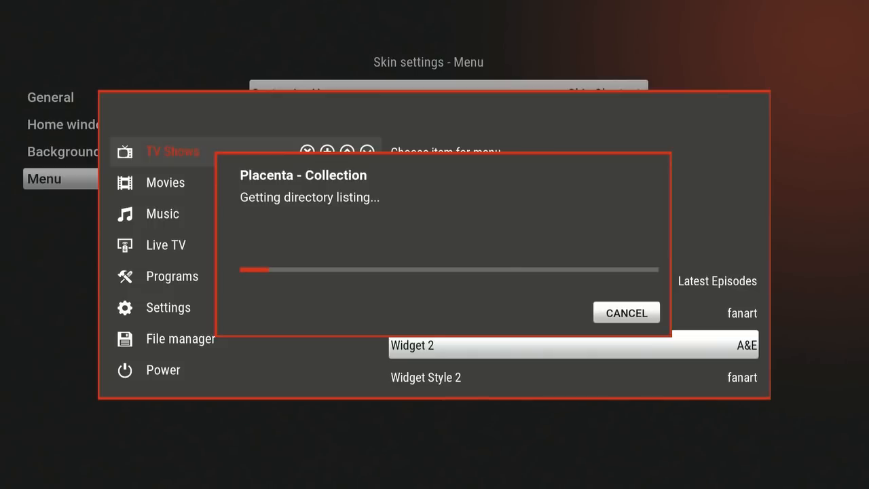
key(Down)
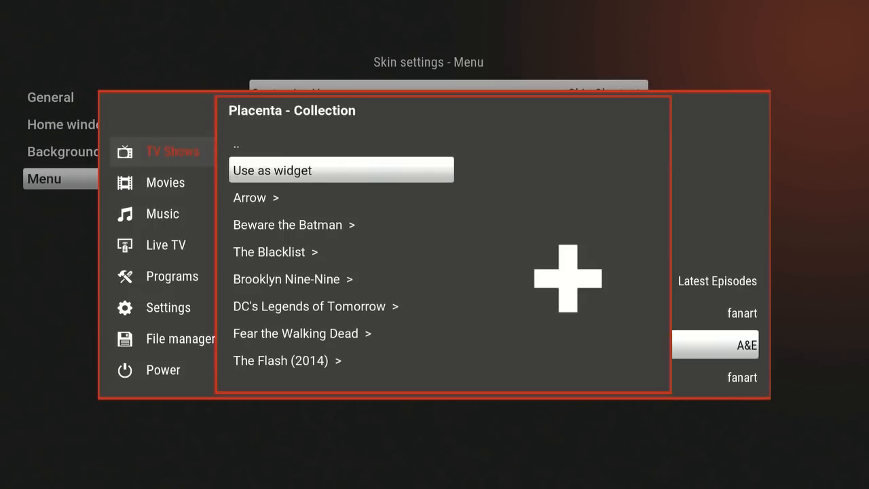
key(Return)
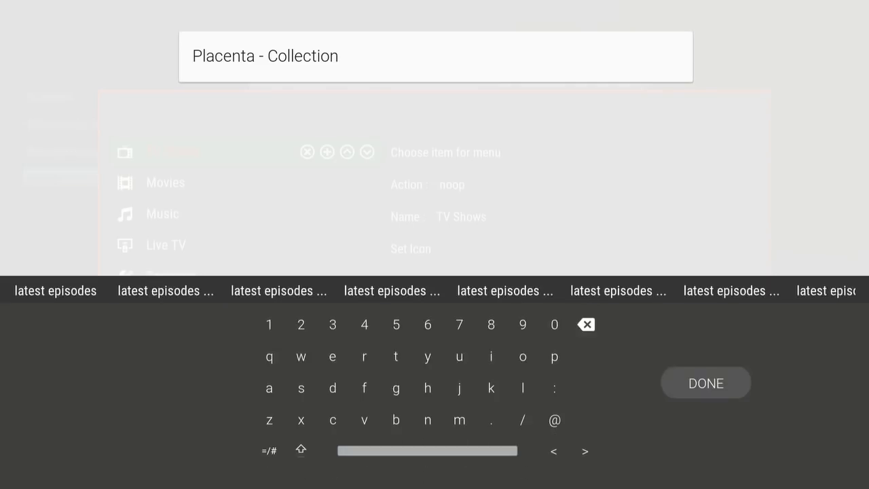
Step: Clear the suggested name "Placenta - Collection" from Widget 2's label
key(BackSpace)
key(BackSpace)
key(BackSpace)
key(BackSpace)
key(BackSpace)
key(BackSpace)
key(BackSpace)
key(BackSpace)
key(BackSpace)
key(BackSpace)
key(BackSpace)
key(BackSpace)
key(BackSpace)
key(BackSpace)
key(BackSpace)
key(BackSpace)
key(BackSpace)
key(BackSpace)
key(BackSpace)
key(BackSpace)
key(BackSpace)
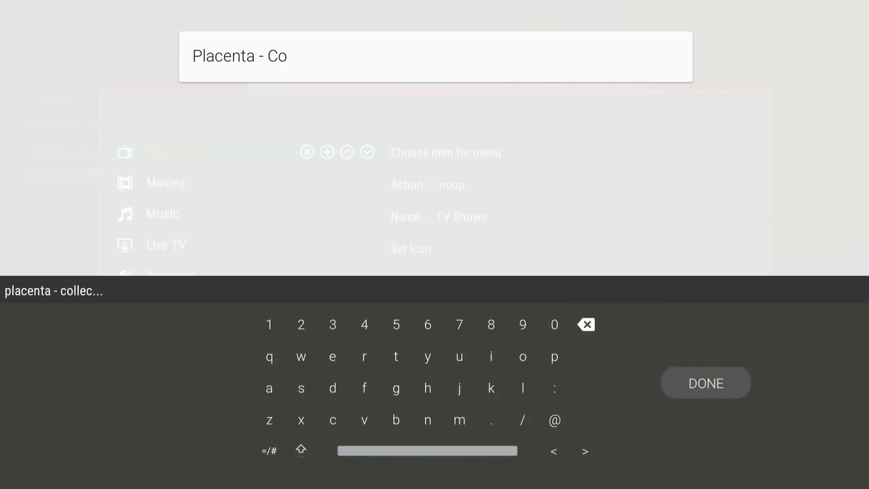
Step: Enter "My" with a capital M as the first word of Widget 2's new name
key(Left)
key(Left)
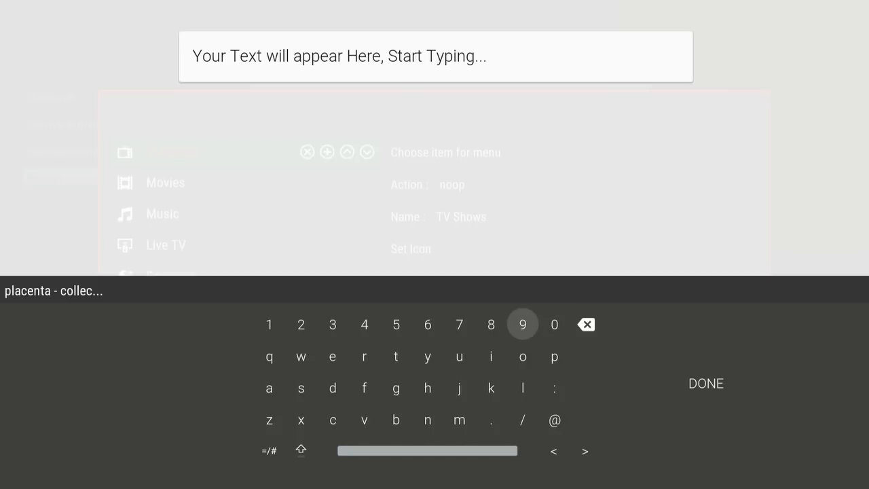
key(Down)
key(Down)
key(Down)
key(Down)
key(Left)
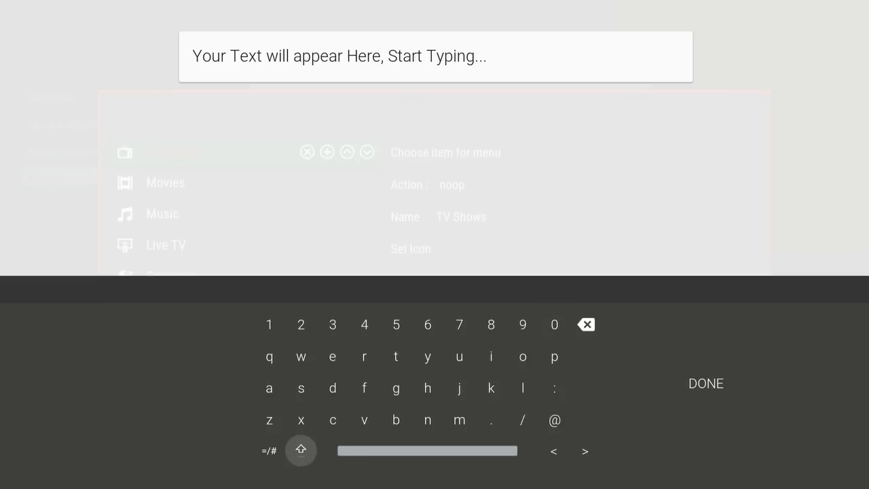
key(Return)
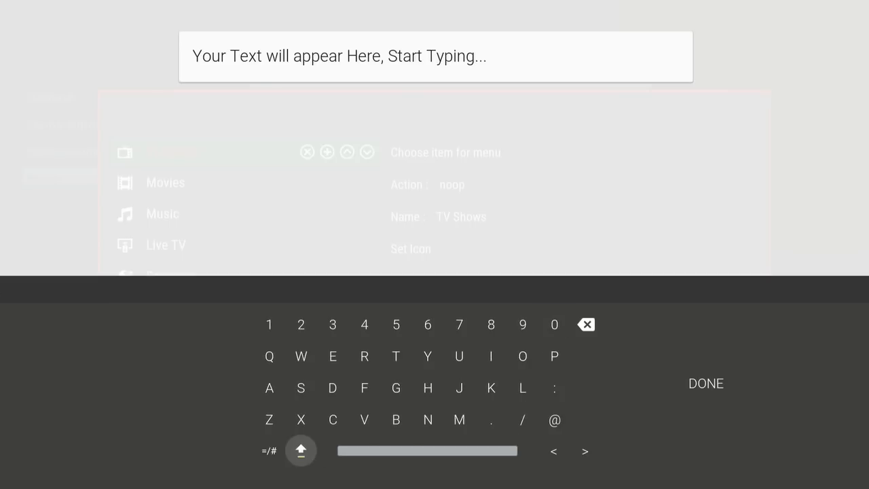
key(Up)
key(Right)
key(Right)
key(Right)
key(Right)
key(Right)
key(Return)
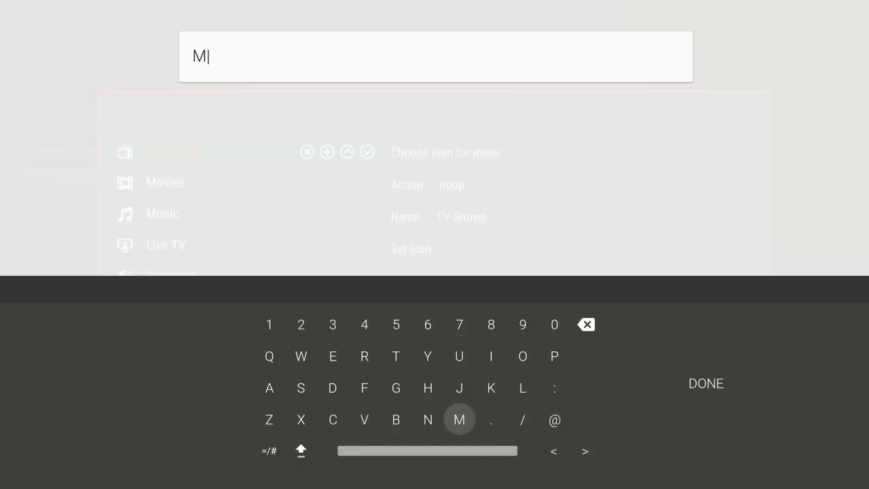
key(Down)
key(Left)
key(Return)
key(Up)
key(Up)
key(Right)
key(Right)
key(Right)
key(Right)
key(Up)
key(Return)
Step: Continue Widget 2's name after "My" with a space and "Sh", using a capital S
key(Down)
key(Down)
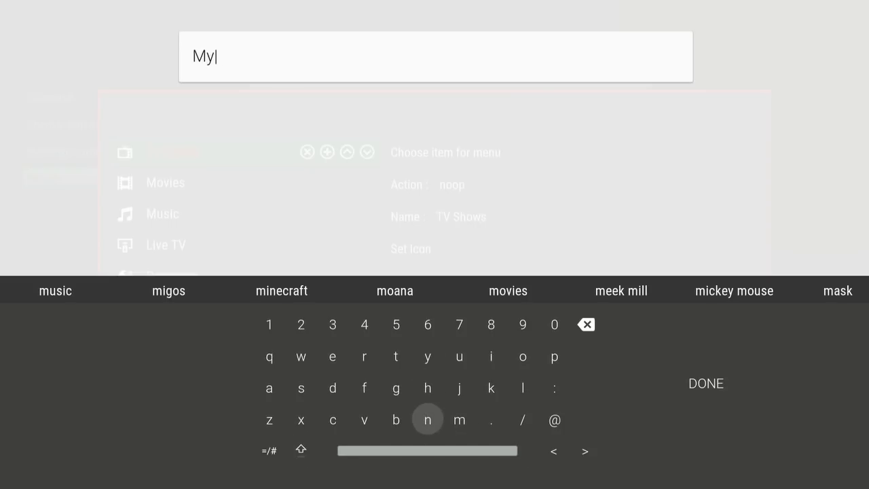
key(Down)
key(Left)
key(Return)
key(Up)
key(Up)
key(Return)
key(Down)
key(Down)
key(Return)
key(Up)
key(Up)
key(Right)
key(Right)
key(Right)
key(Right)
key(Return)
Step: Complete Widget 2's name as "My Shows" and confirm it
key(Up)
key(Right)
key(Right)
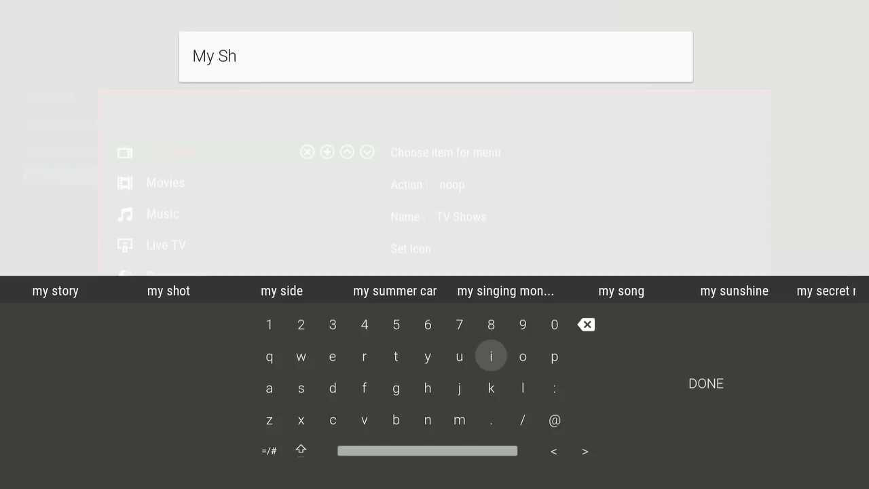
key(Right)
key(Return)
key(Left)
key(Left)
key(Left)
key(Left)
key(Left)
key(Left)
key(Left)
key(Return)
key(Down)
key(Return)
key(Left)
key(Left)
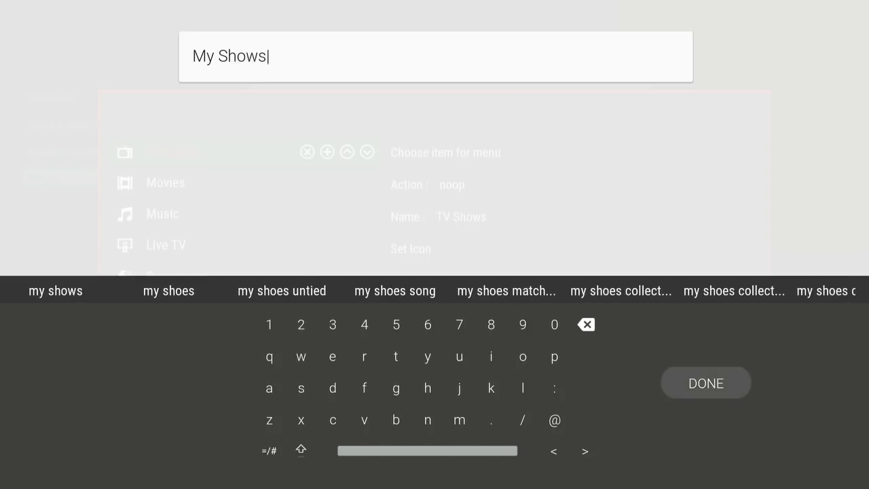
key(Return)
Step: Start choosing a source for Widget 4 of TV Shows and browse to the video add-ons
key(Down)
key(Down)
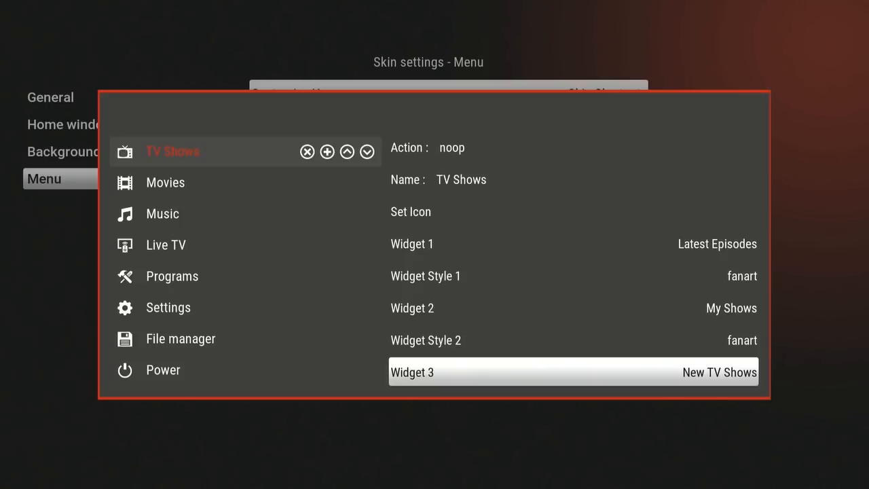
key(Down)
key(Down)
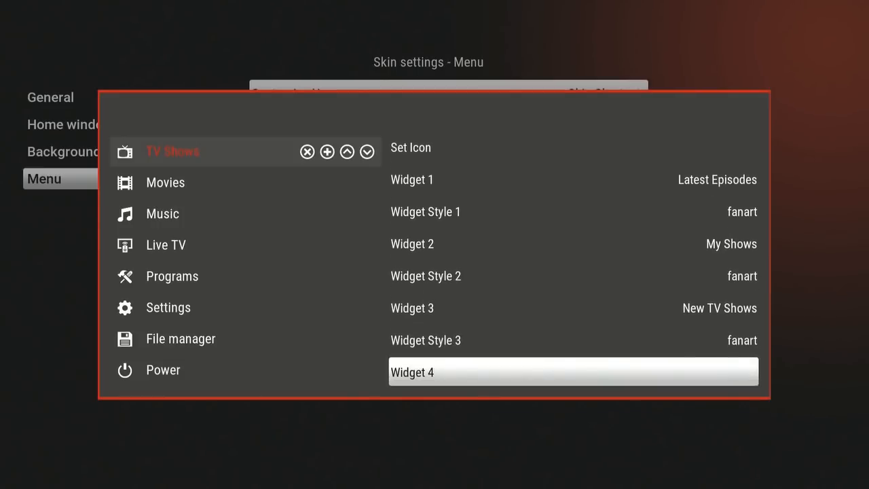
key(Return)
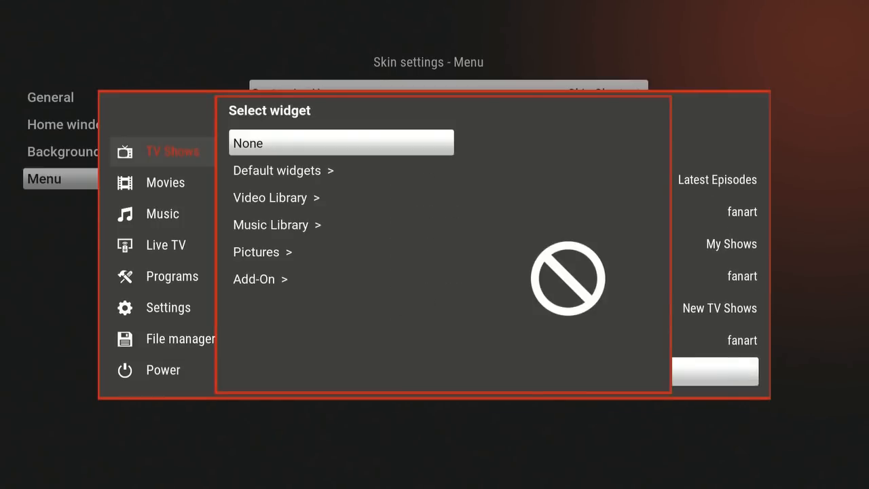
key(Up)
key(Return)
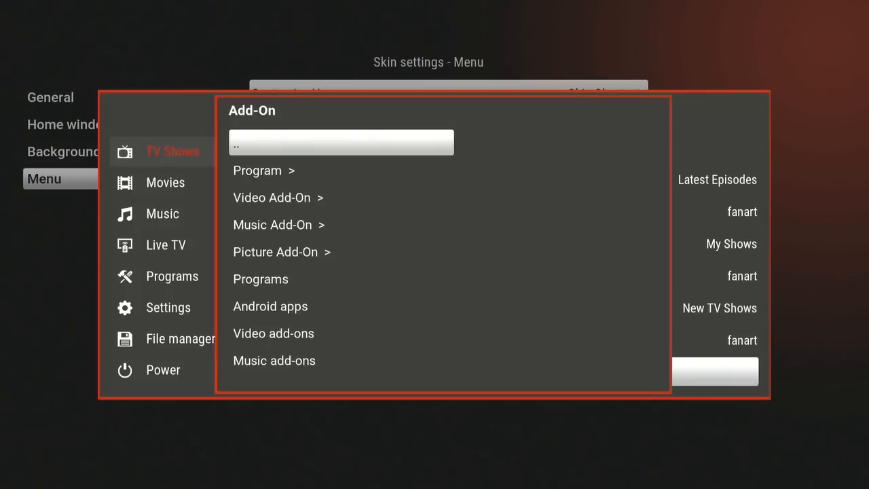
key(Down)
key(Down)
key(Return)
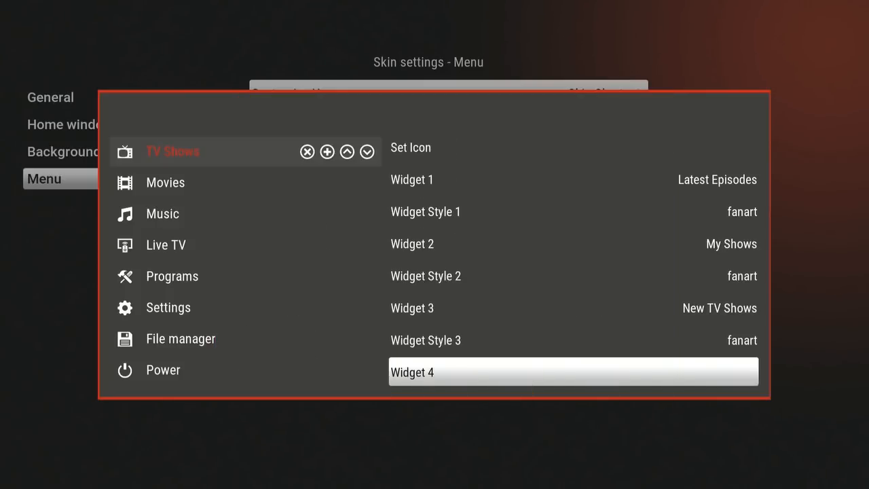
Step: Browse into Placenta's My TV Shows section for Widget 4
key(Down)
key(Down)
key(Down)
key(Down)
key(Down)
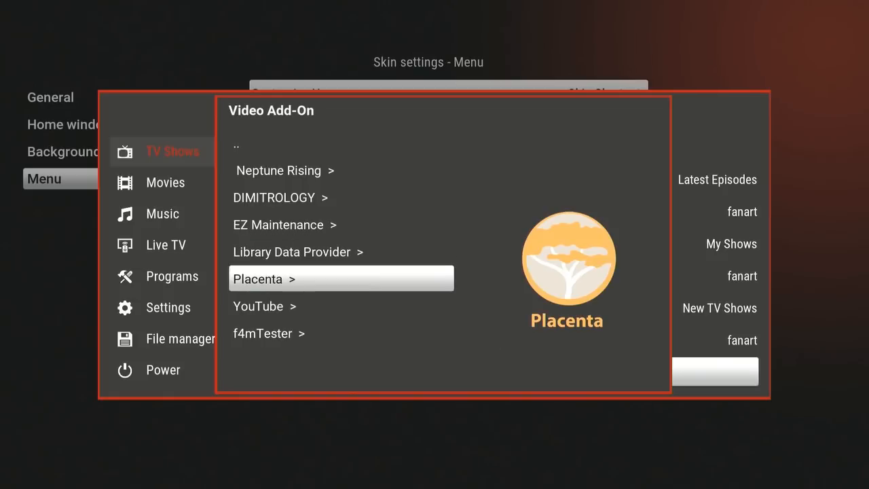
key(Return)
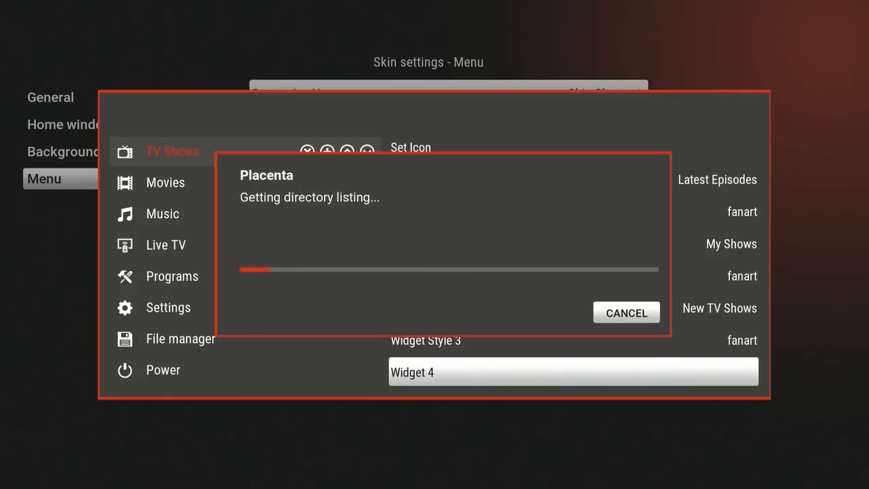
key(Down)
key(Down)
key(Down)
key(Down)
key(Down)
key(Down)
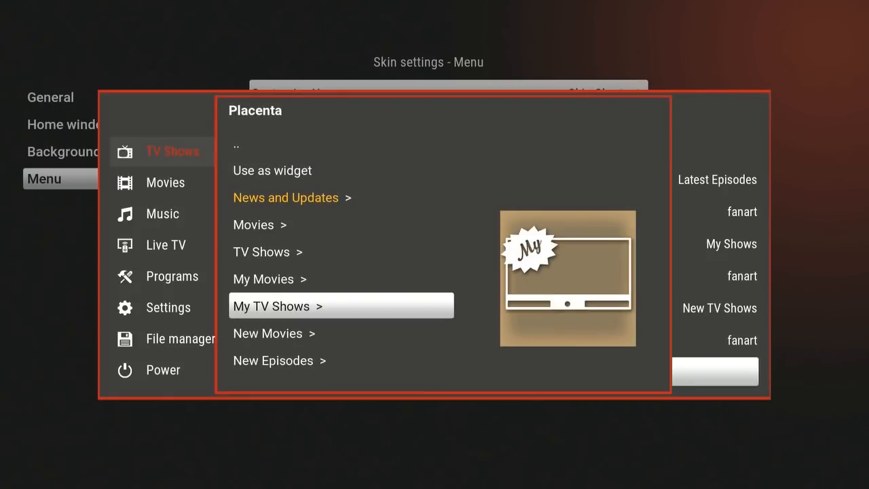
key(Return)
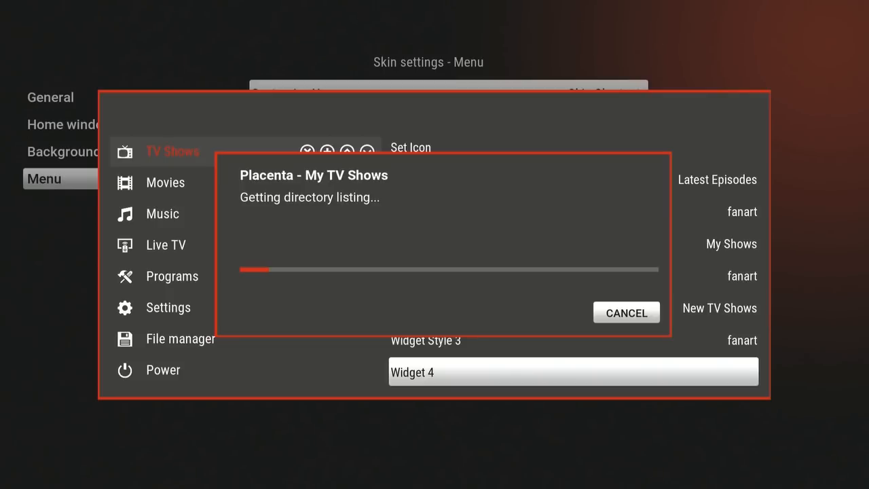
Step: Use the Watchlist in My TV Shows as the source for Widget 4
key(Down)
key(Down)
key(Down)
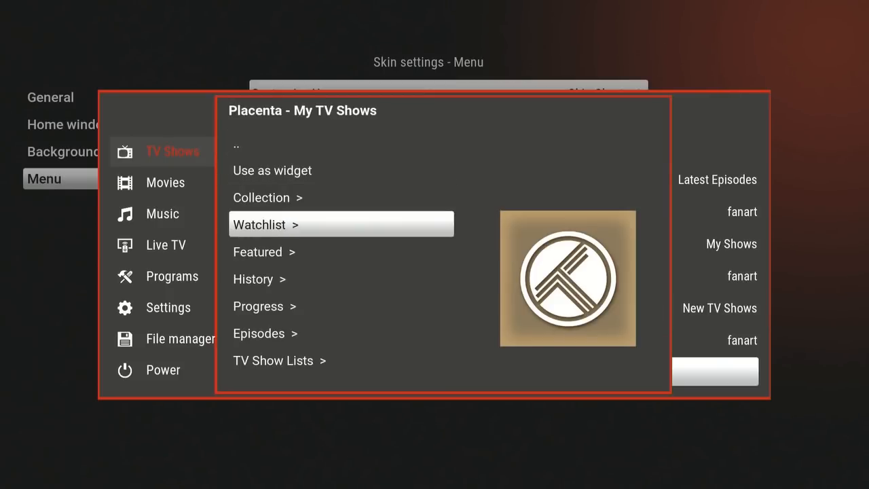
key(Return)
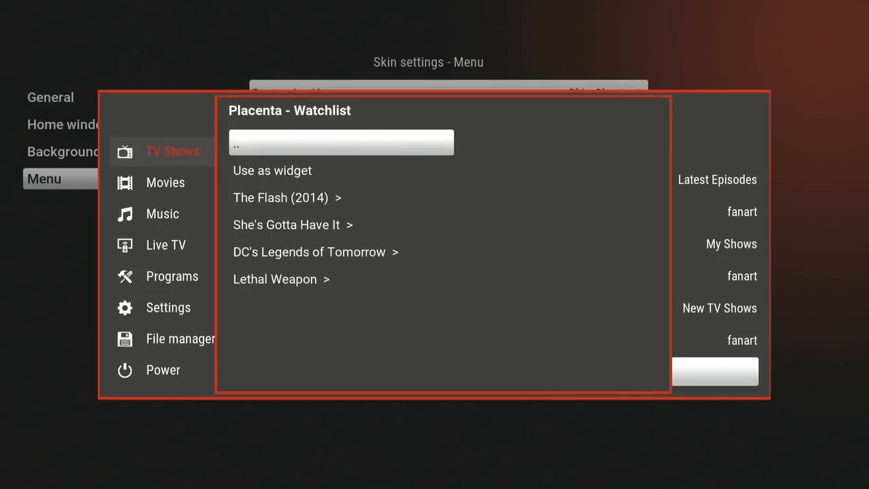
key(Down)
key(Return)
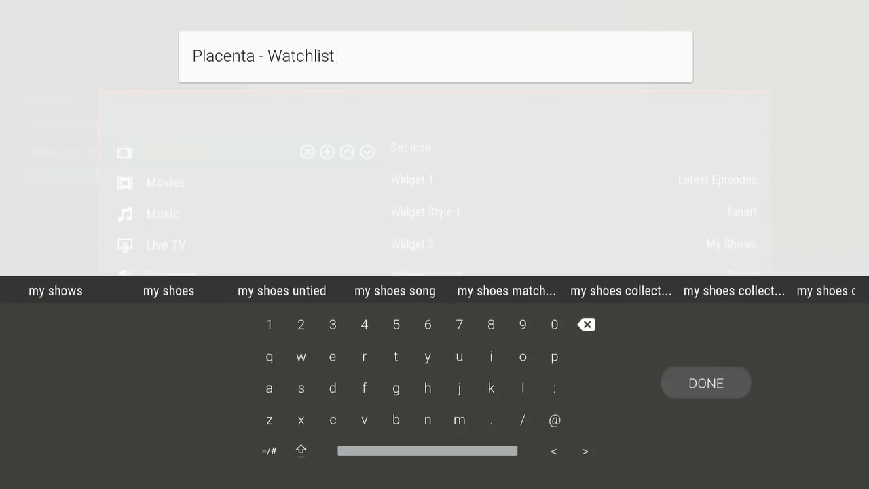
Step: Remove the "Placenta - " prefix from Widget 4's suggested name and confirm the name "Watchlist"
key(Up)
key(Up)
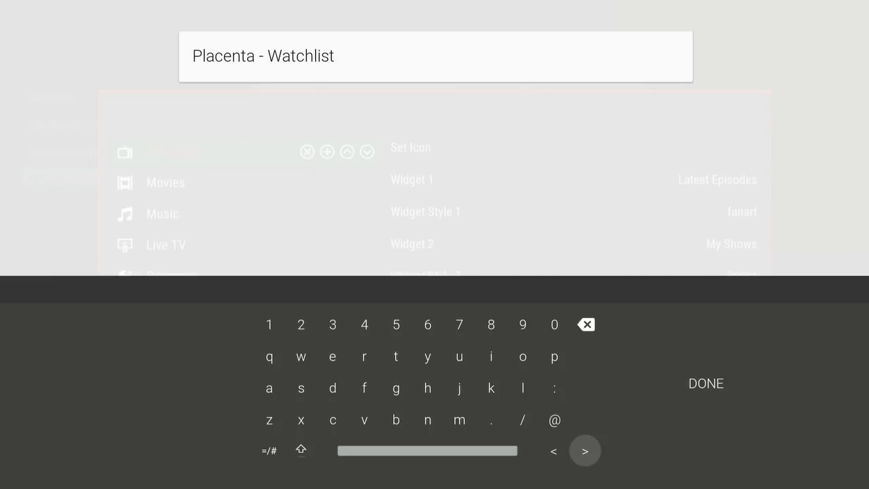
key(Left)
key(Return)
key(Return)
key(Return)
key(Return)
key(Return)
key(Return)
key(Return)
key(Return)
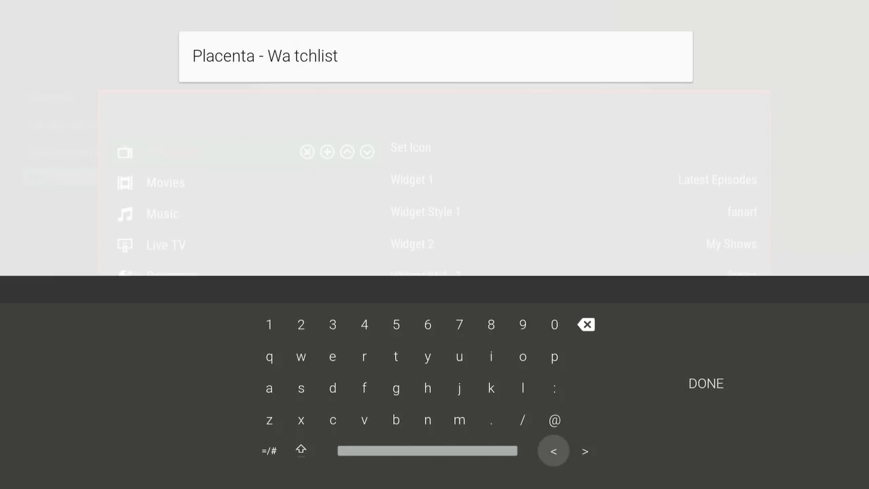
key(Return)
key(BackSpace)
key(BackSpace)
key(BackSpace)
key(BackSpace)
key(BackSpace)
key(BackSpace)
key(BackSpace)
key(BackSpace)
key(BackSpace)
key(BackSpace)
key(BackSpace)
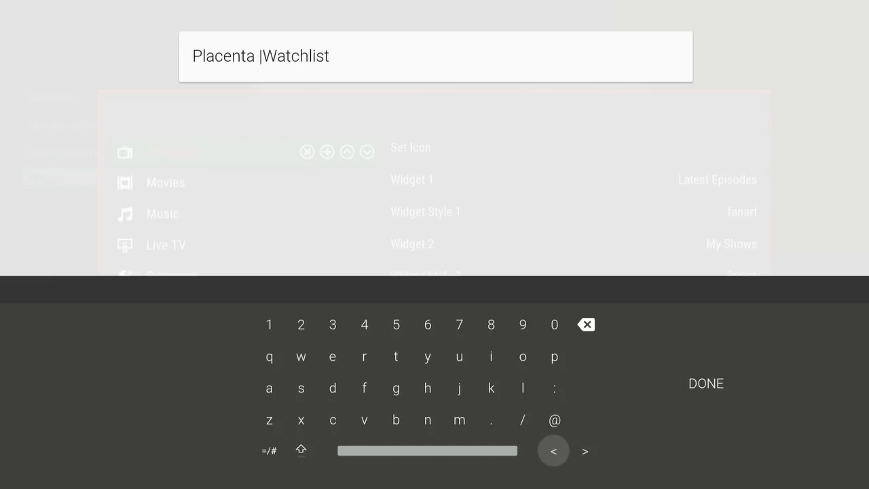
key(Right)
key(Right)
key(Return)
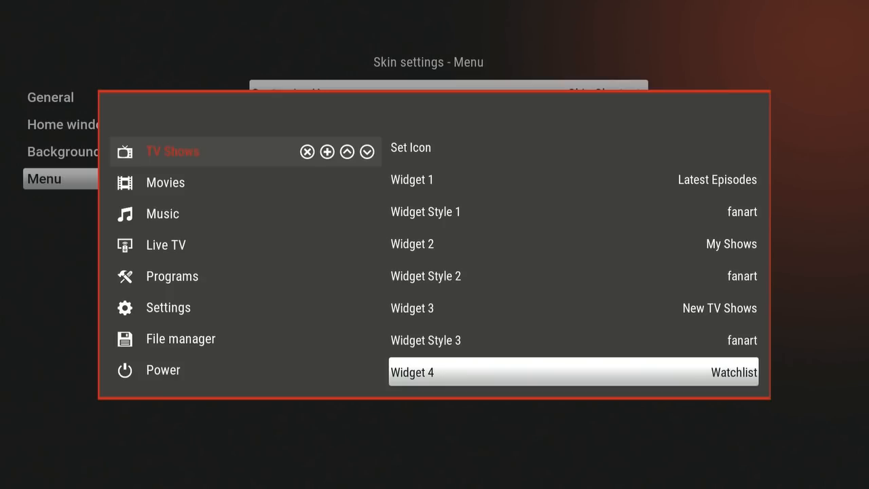
Step: Leave the menu customization and the settings and return to the home screen
key(Escape)
key(Escape)
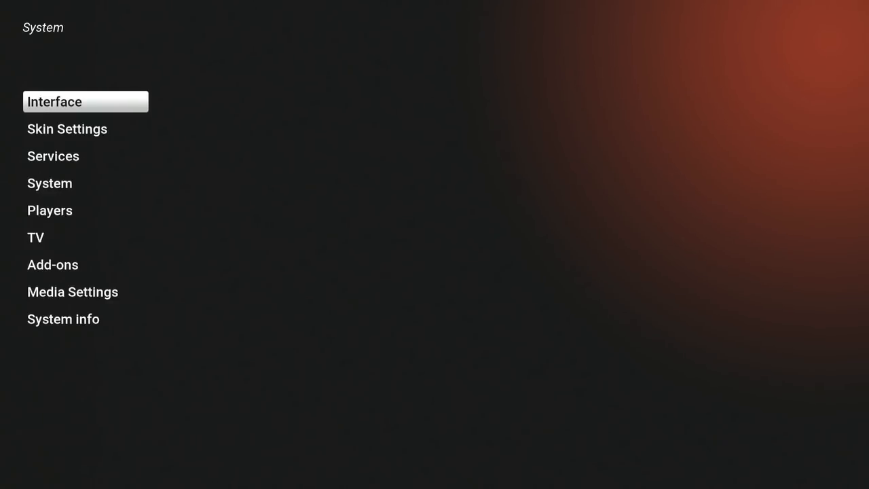
key(Escape)
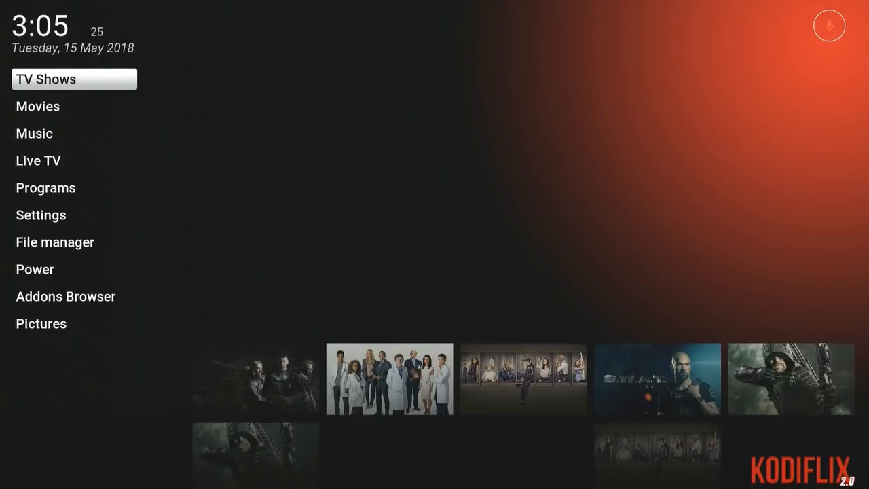
Step: Look through the TV Shows widget rows on the home screen, from Latest Episodes down to the Watchlist and back
key(Right)
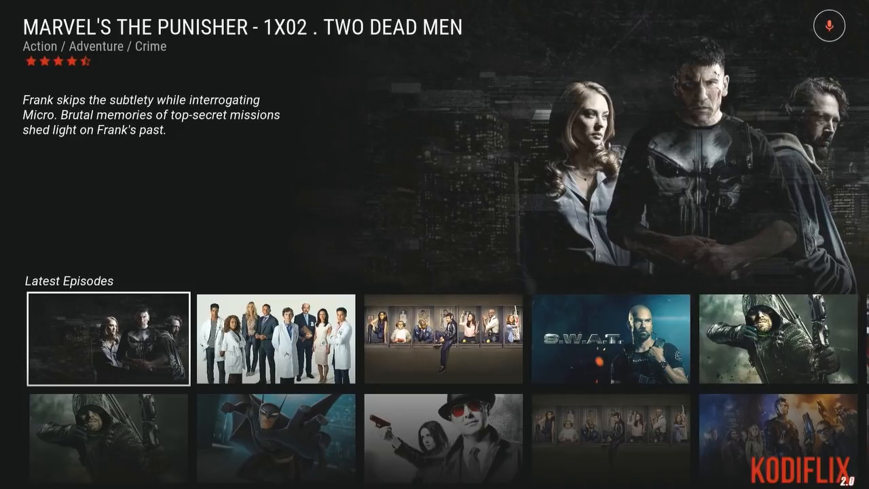
key(Down)
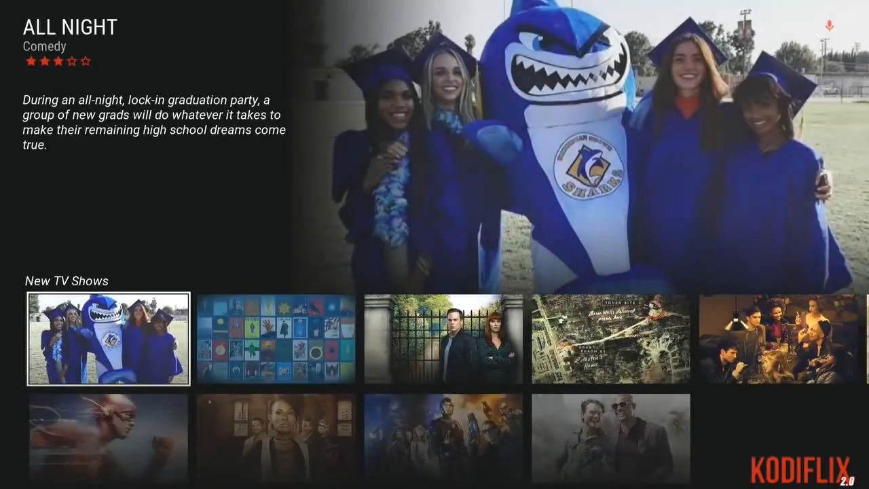
key(Down)
key(Up)
key(Up)
key(Up)
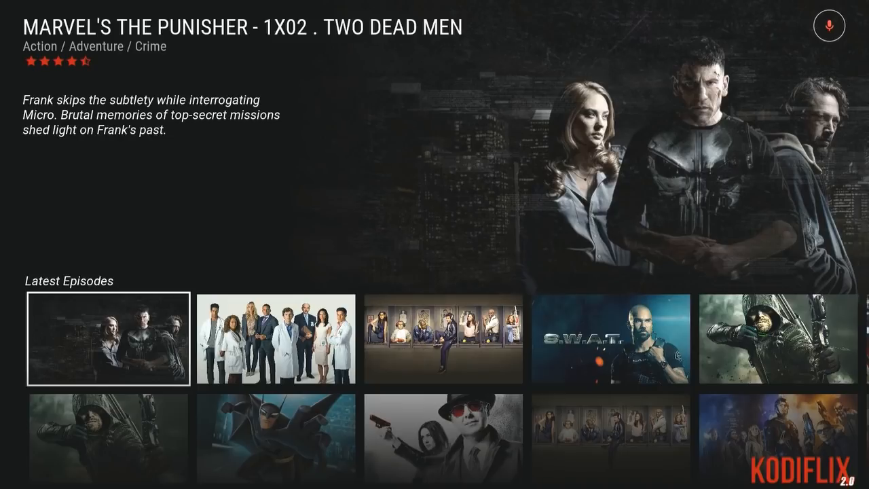
key(Down)
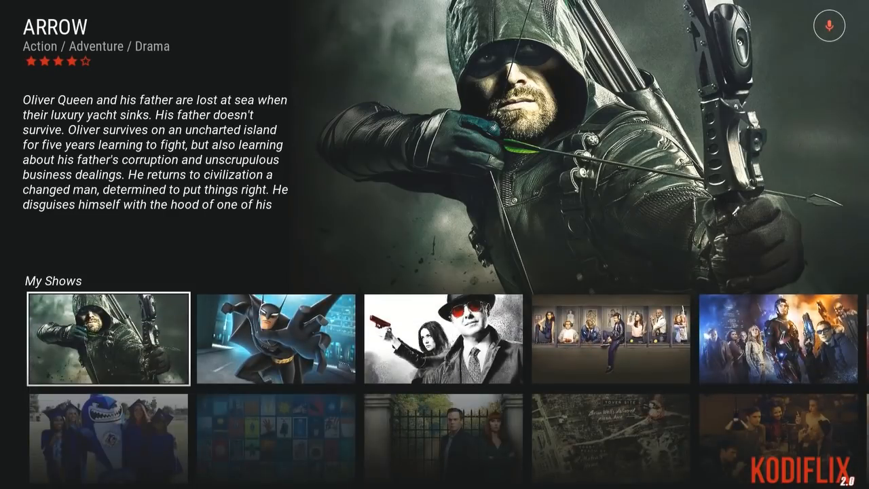
key(Up)
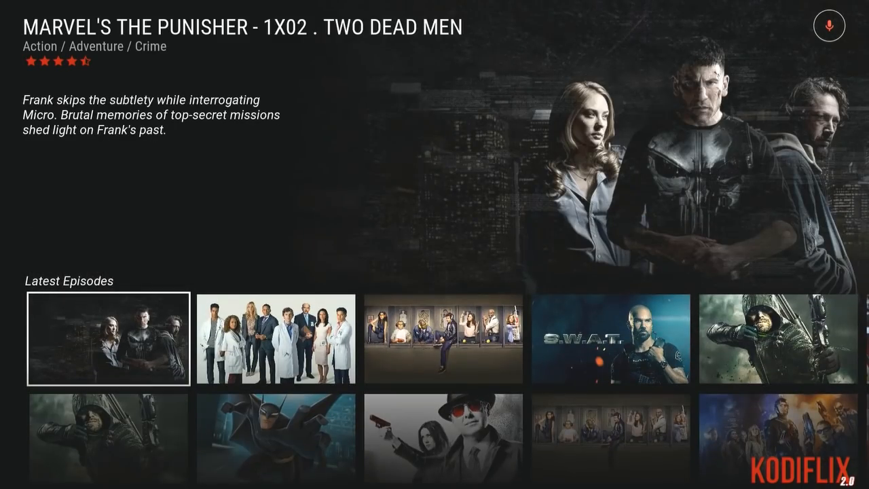
Step: Browse along the My Shows row to Marvel's The Punisher
key(Down)
key(Right)
key(Right)
key(Right)
key(Right)
key(Right)
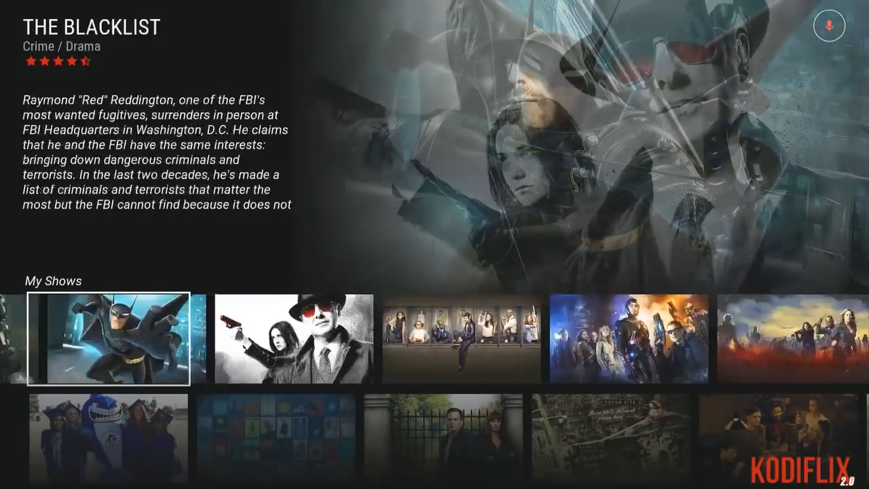
key(Right)
key(Right)
key(Right)
key(Right)
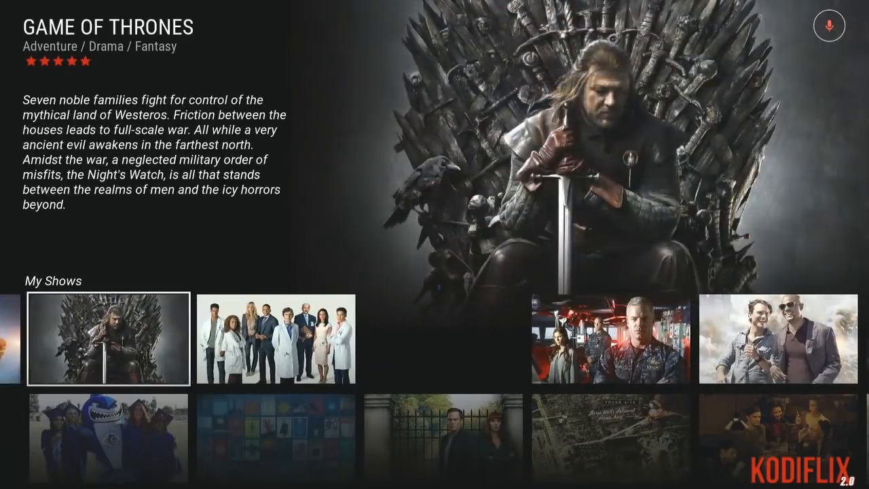
key(Right)
key(Right)
key(Right)
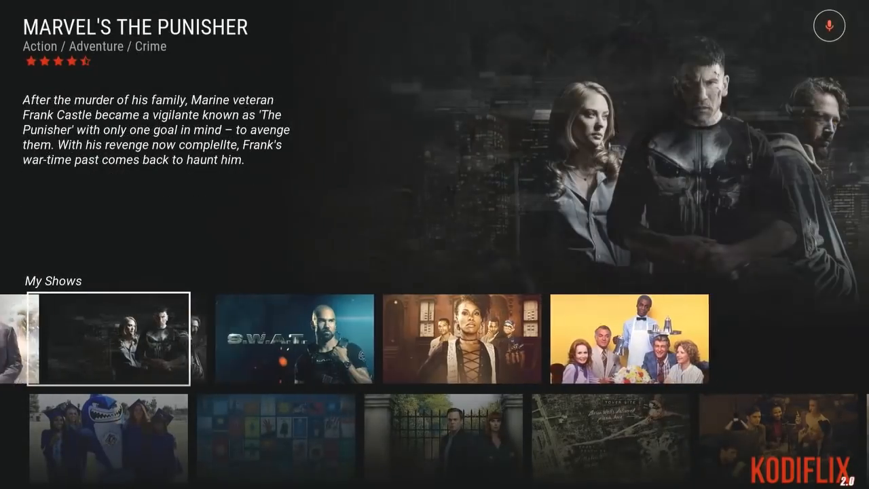
Step: View the Season 1 episode list of Marvel's The Punisher and go back to the Latest Episodes row on the home screen
key(Return)
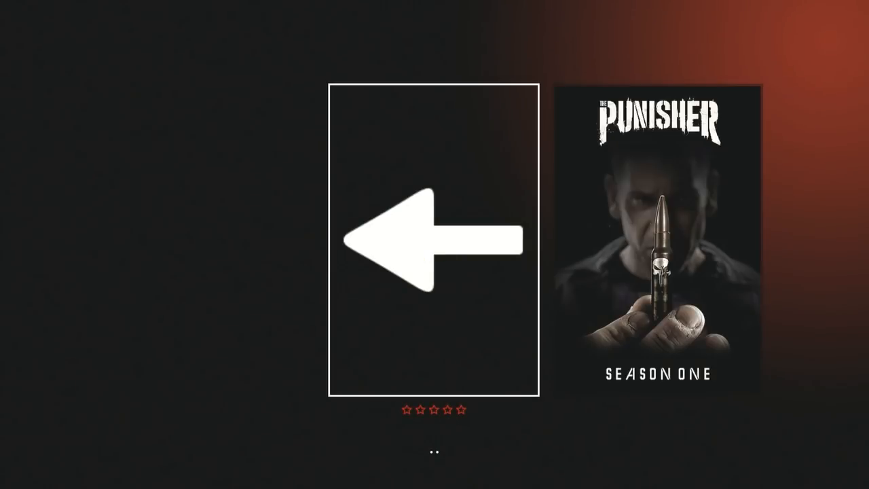
key(Right)
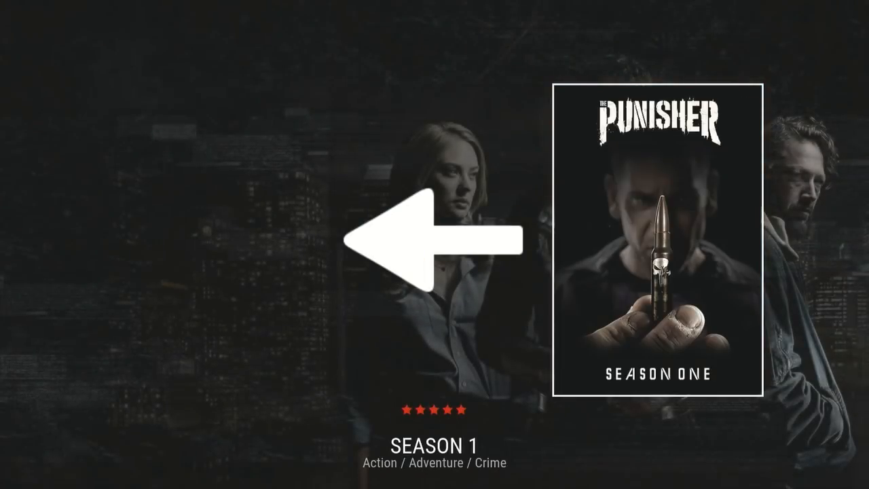
key(Return)
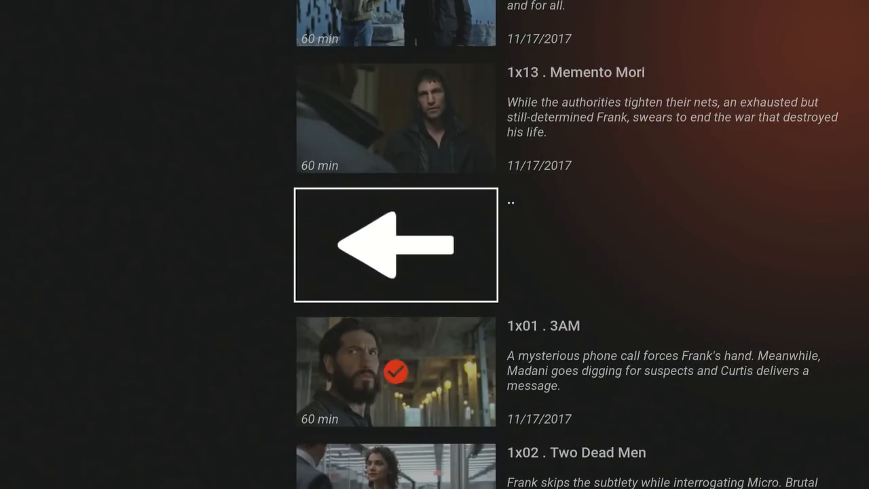
key(Return)
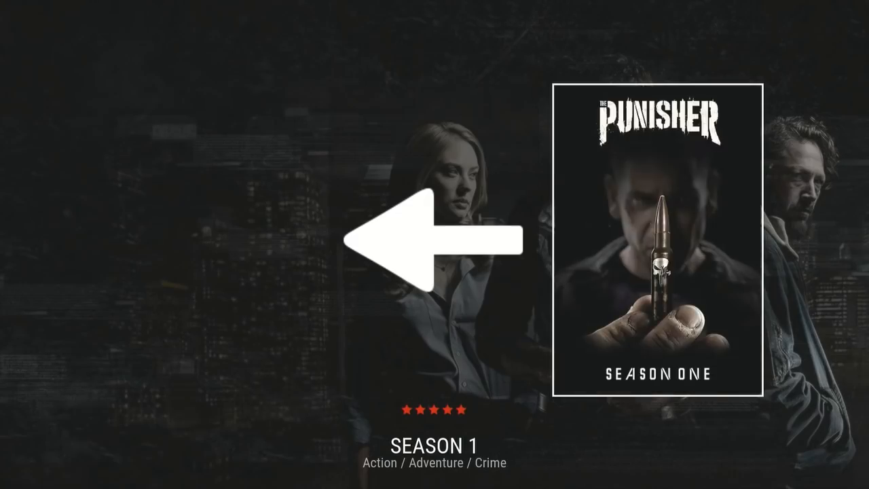
key(BackSpace)
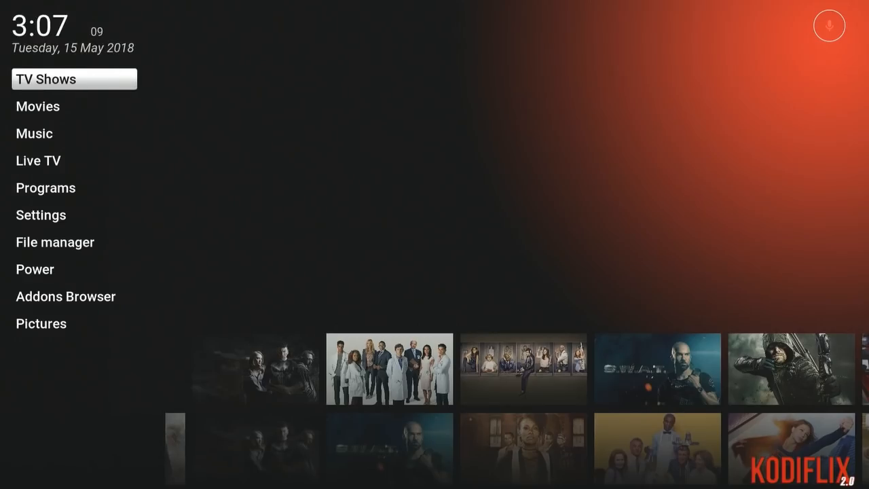
key(Right)
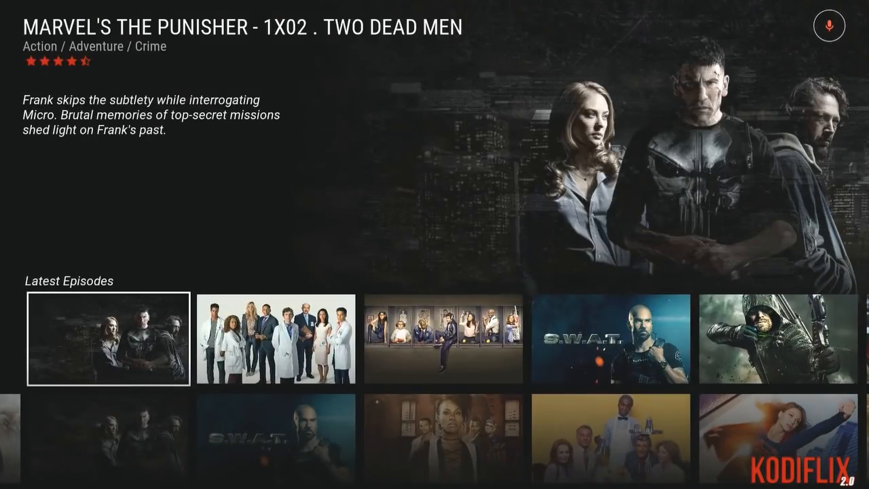
Step: Review the My Shows, New TV Shows and Watchlist rows below Latest Episodes, ending back on My Shows
key(Down)
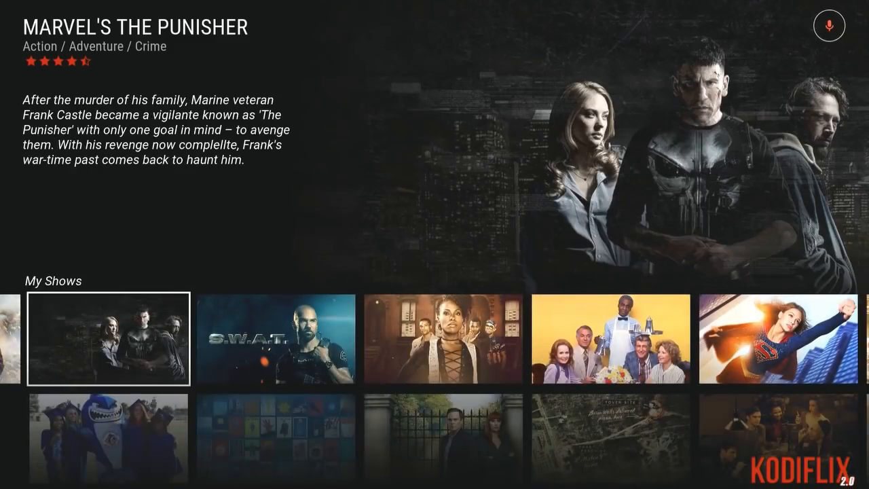
key(Down)
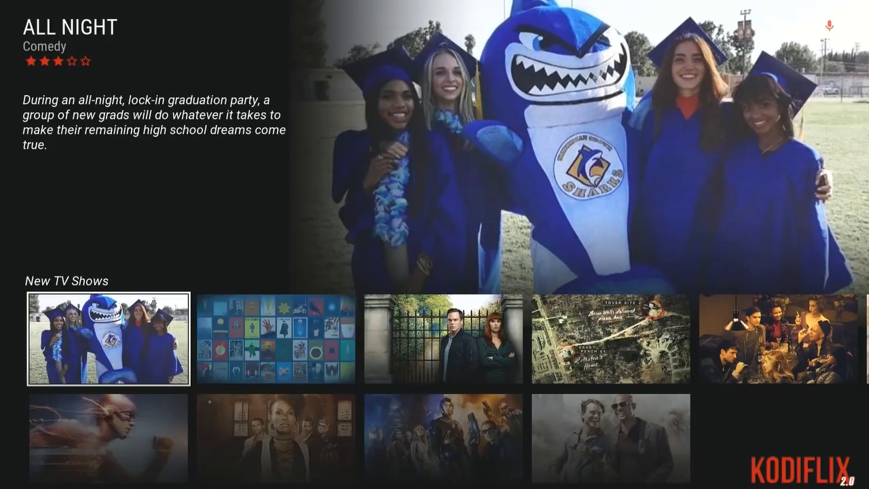
key(Down)
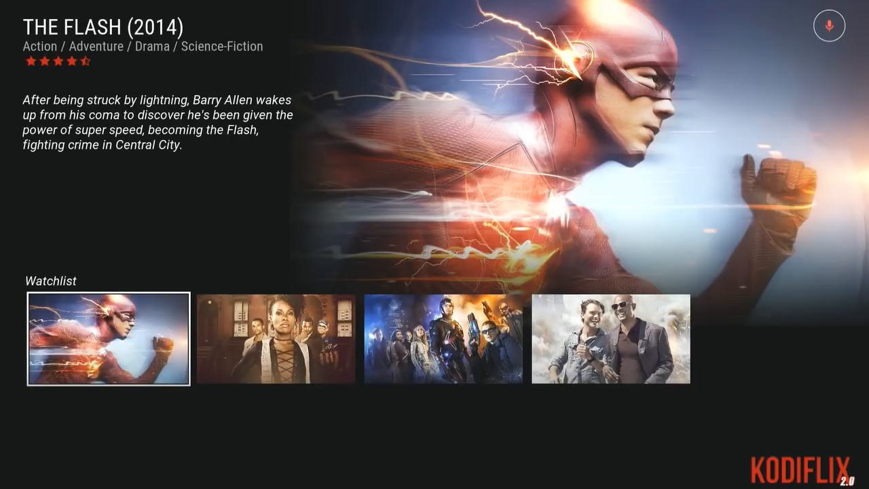
key(Up)
key(Up)
Step: Browse backwards through the My Shows row from Marvel's The Punisher to its start and return to TV Shows in the home menu
key(Left)
key(Left)
key(Left)
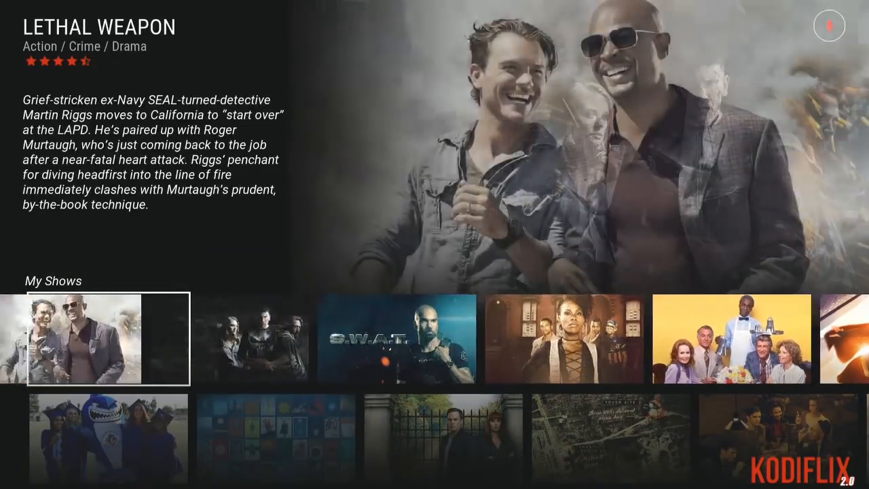
key(Left)
key(Left)
key(Left)
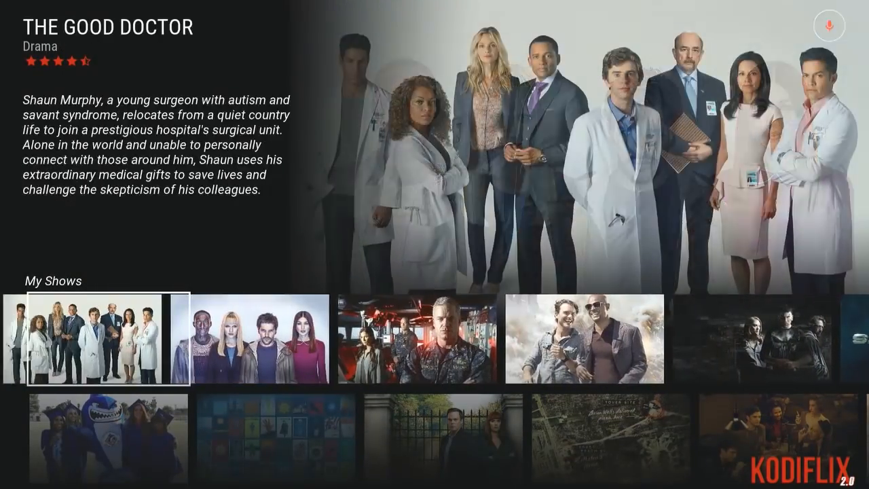
key(Left)
key(Left)
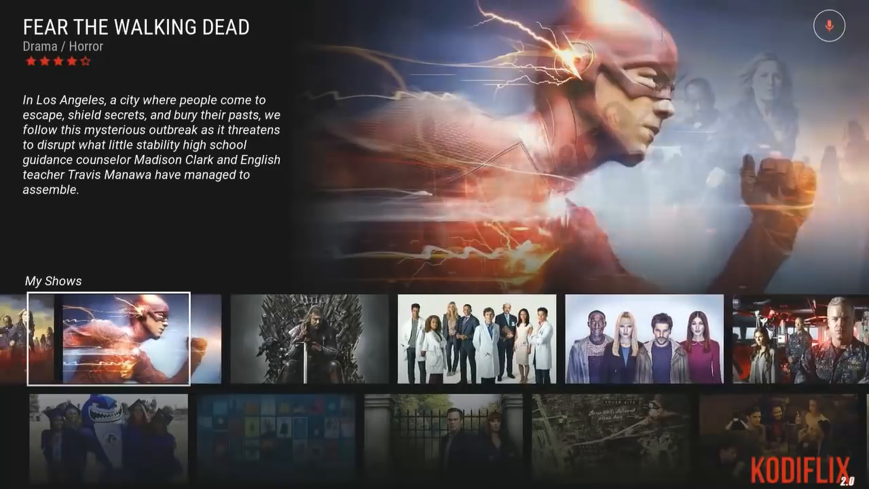
key(Left)
key(Left)
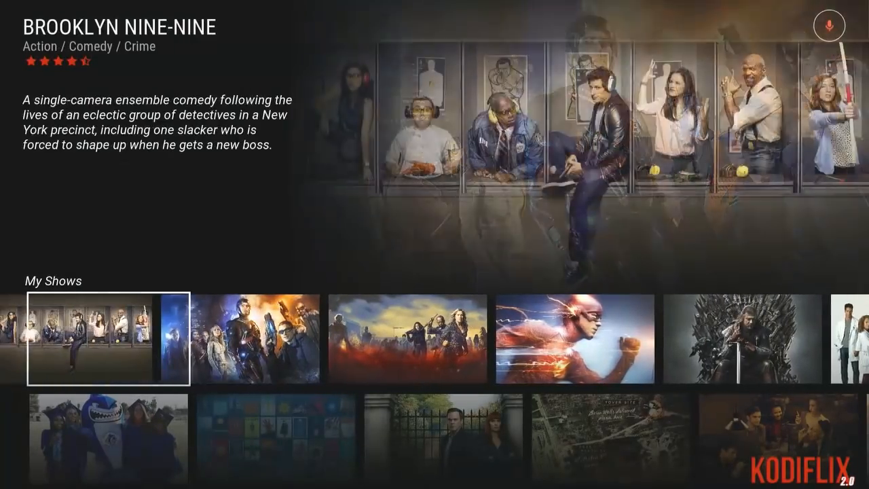
key(Left)
key(Left)
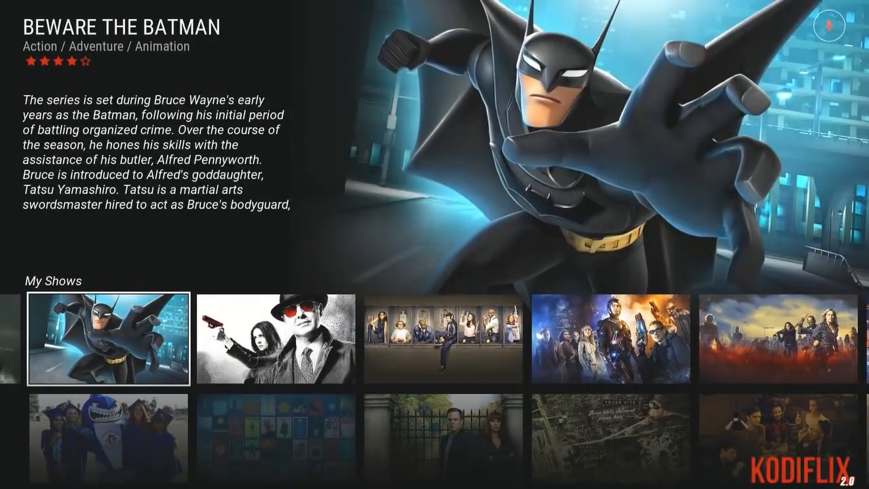
key(Left)
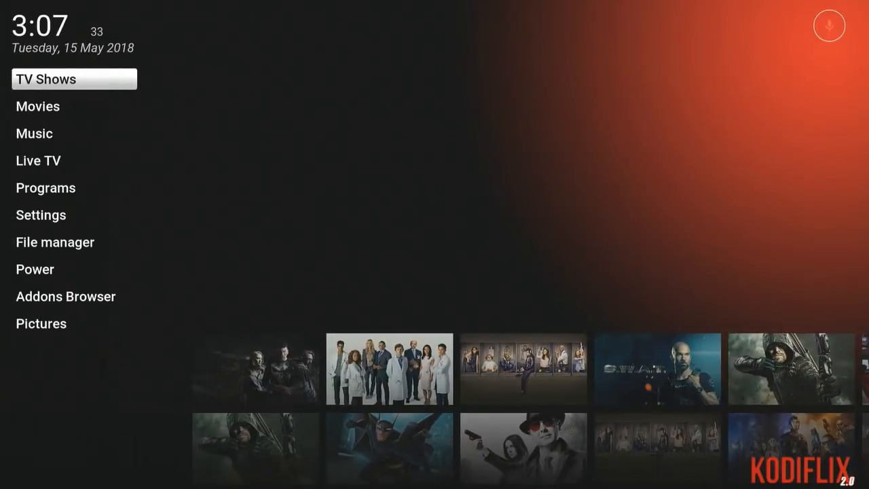
Step: View the Latest Episodes row briefly, then look through the home menu items from TV Shows down to Power
key(Right)
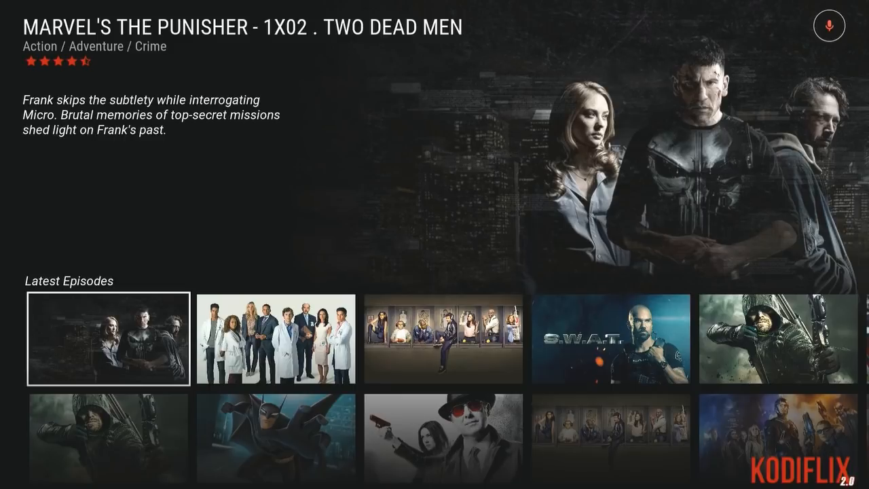
key(Left)
key(Down)
key(Down)
key(Down)
key(Down)
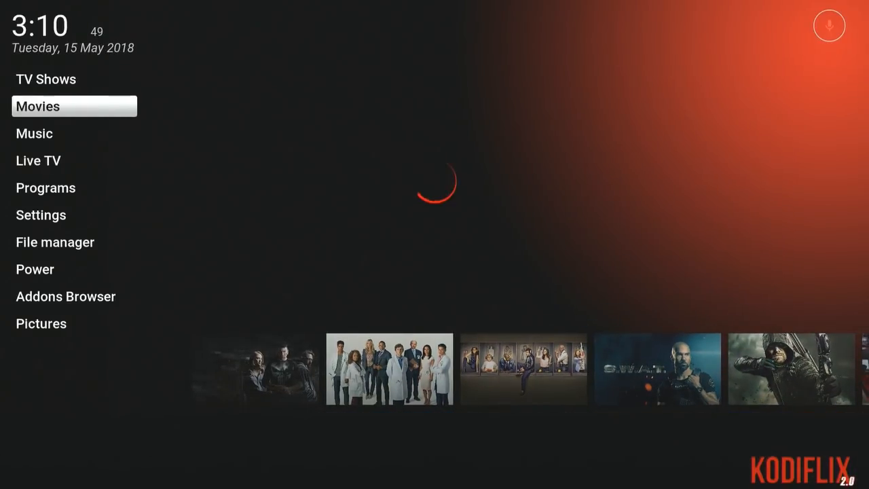
key(Down)
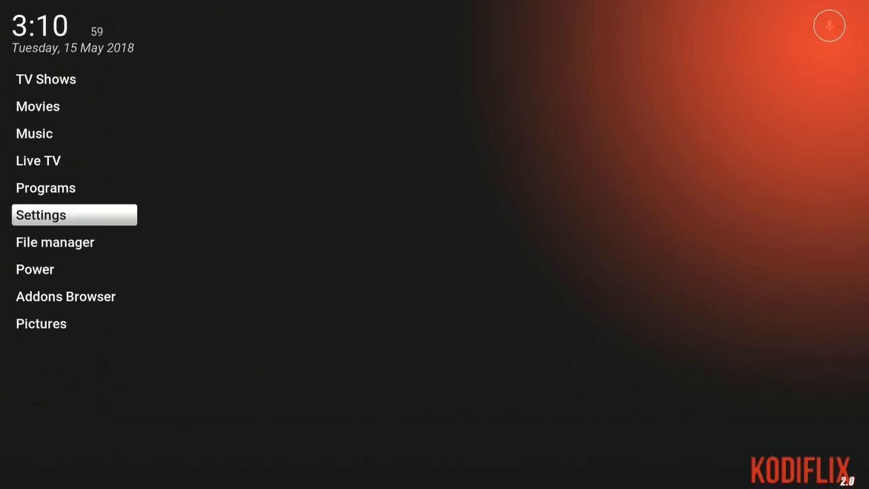
key(Down)
key(Down)
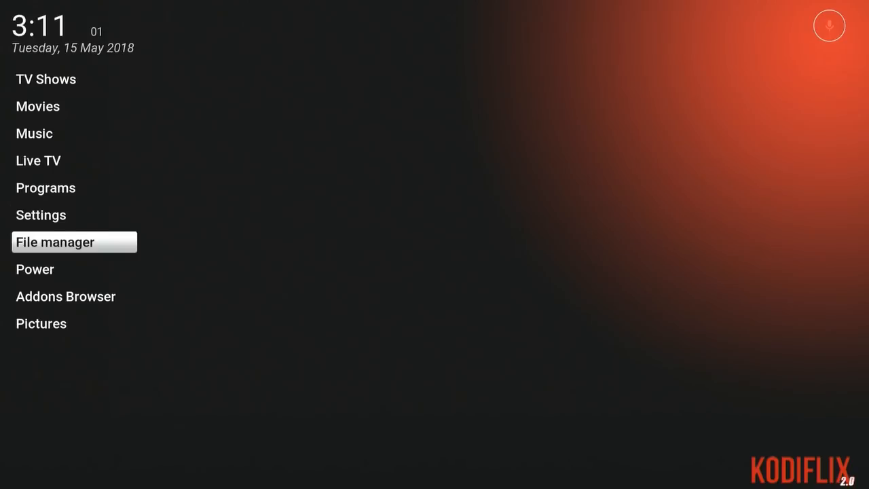
key(Up)
key(Up)
key(Down)
key(Down)
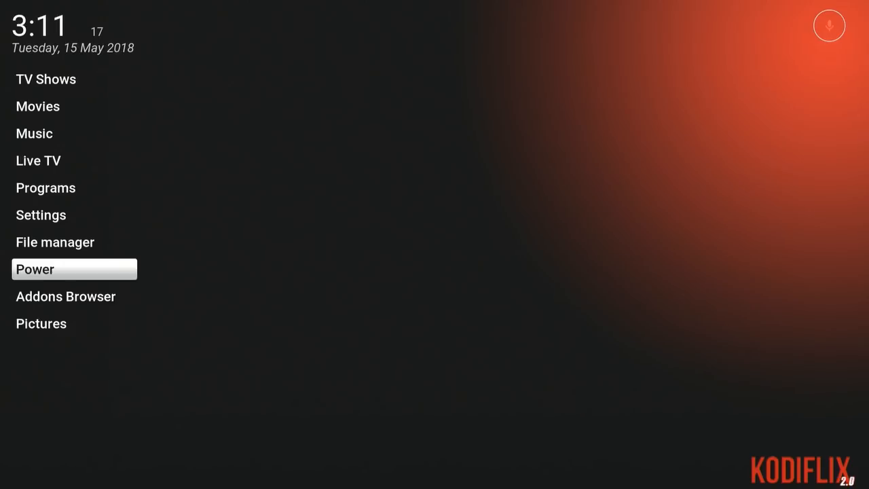
Step: Go back up the home menu past Movies to TV Shows and enter its Latest Episodes row
key(Up)
key(Up)
key(Up)
key(Up)
key(Up)
key(Up)
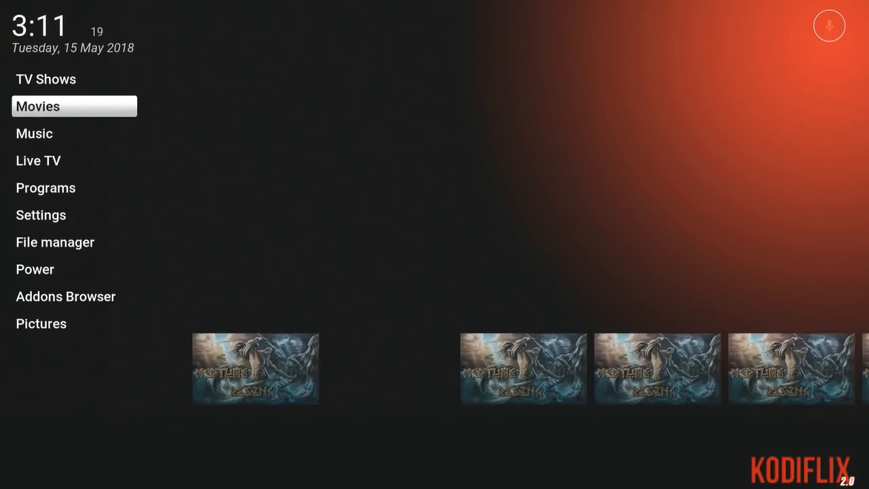
key(Up)
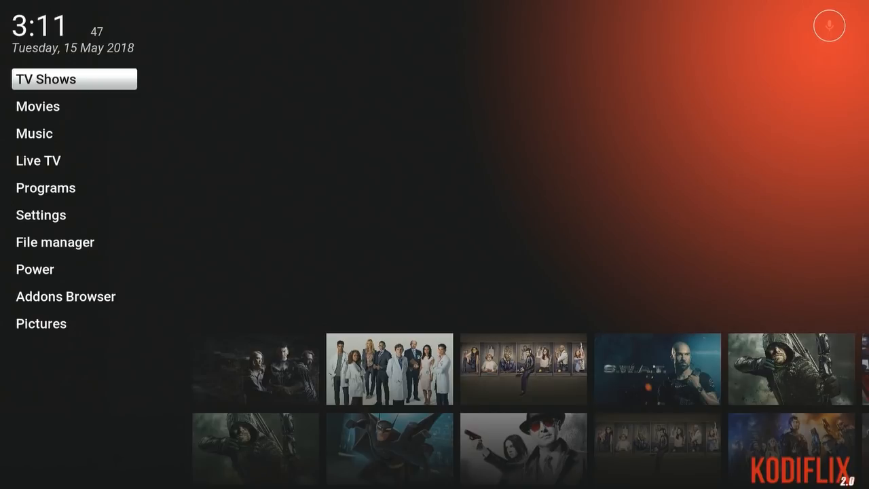
key(Right)
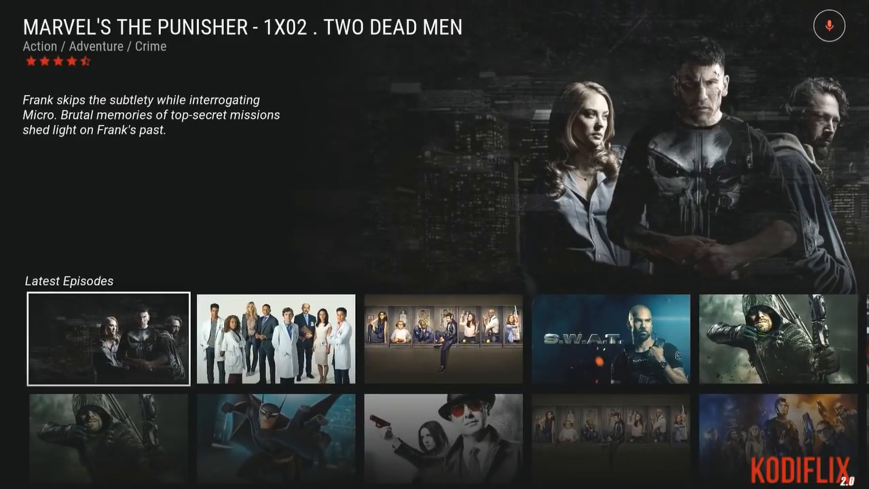